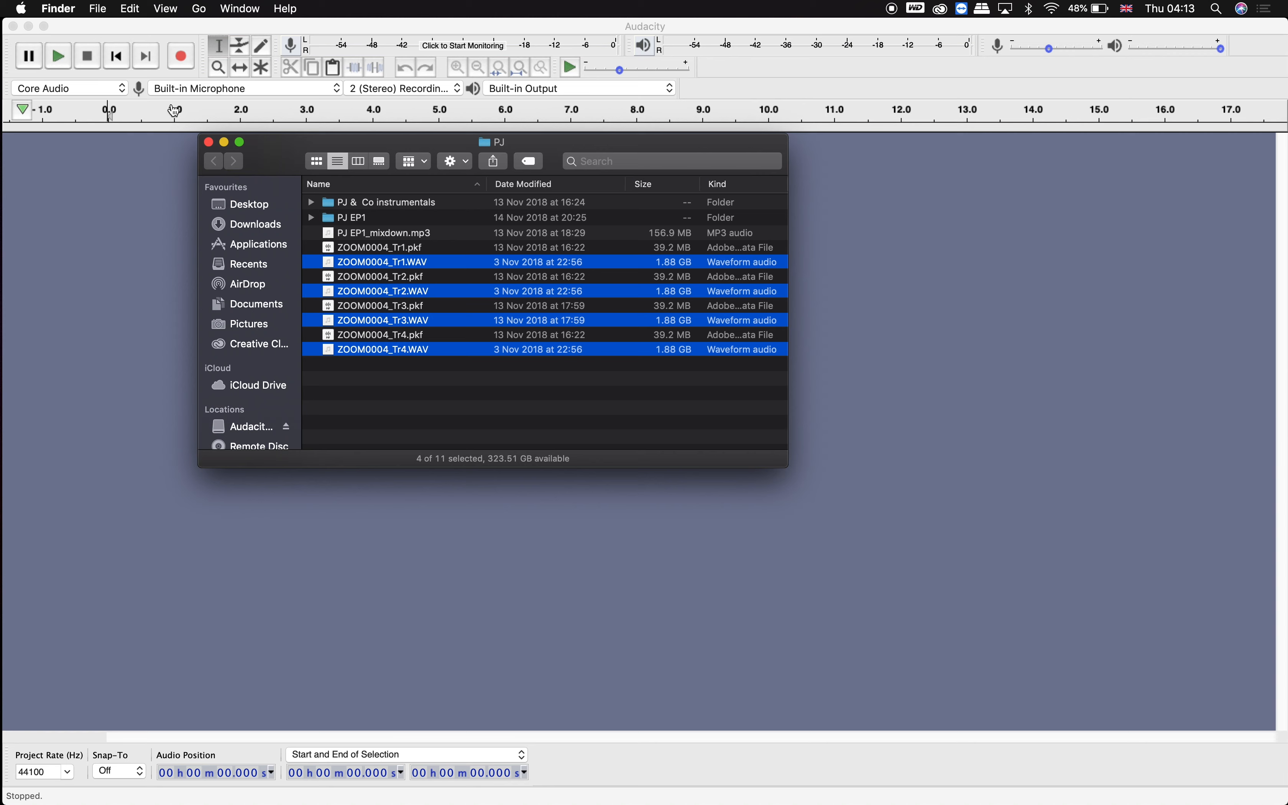
Import the four selected ZOOM0004 WAV files from the PJ folder into the project as tracks.
{"action": "mouse_move", "coordinate": [503, 785]}
{"action": "left_click_drag", "start_coordinate": [365, 265], "coordinate": [131, 274]}
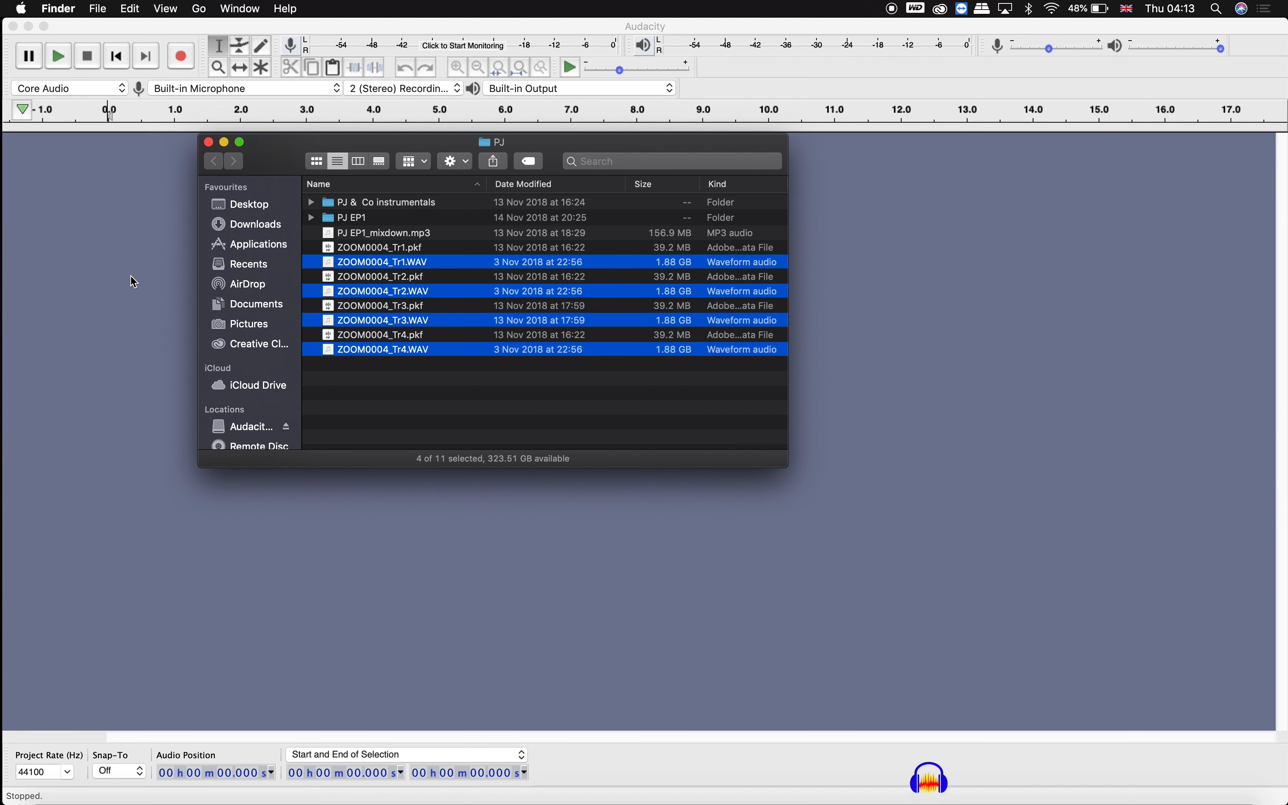
{"action": "left_click", "coordinate": [171, 423]}
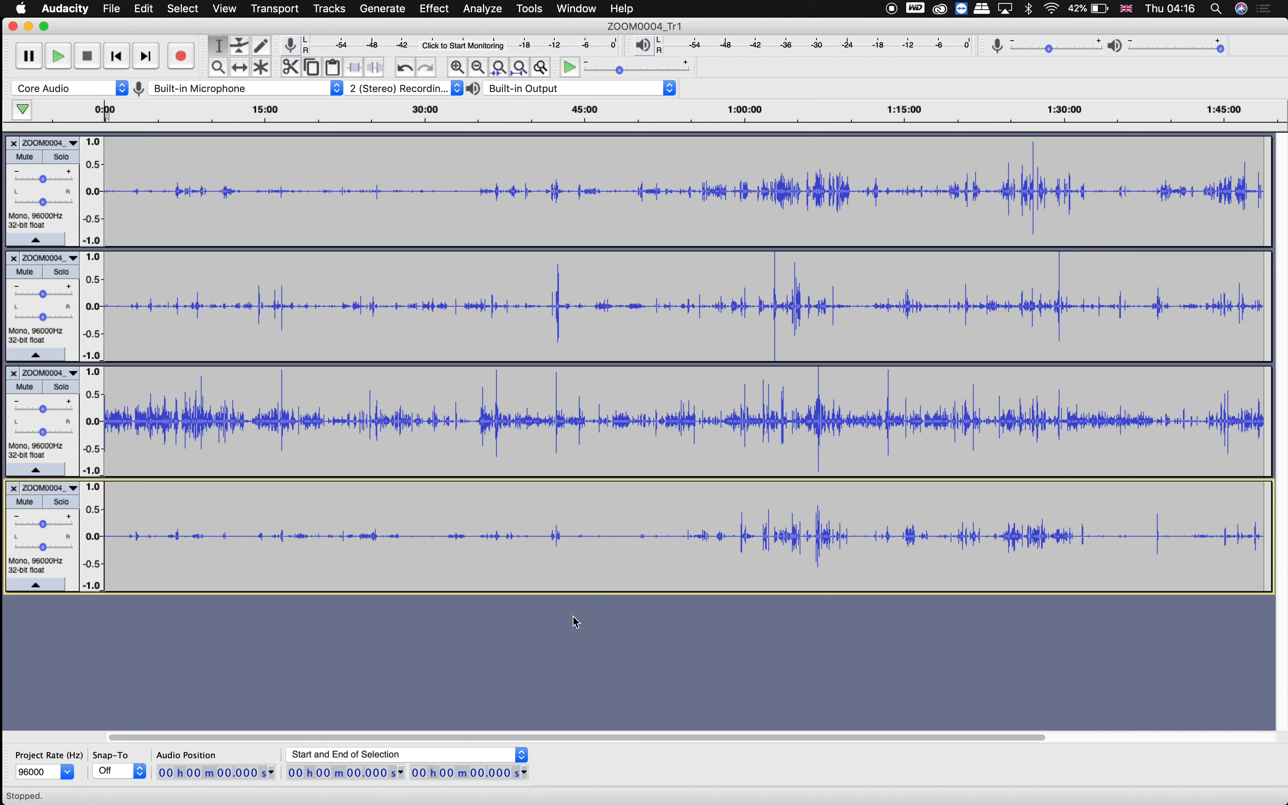
Select all four tracks and apply Normalize with DC offset removal and peak amplitude -0.0 dB.
{"action": "left_click", "coordinate": [555, 333]}
{"action": "left_click", "coordinate": [544, 446]}
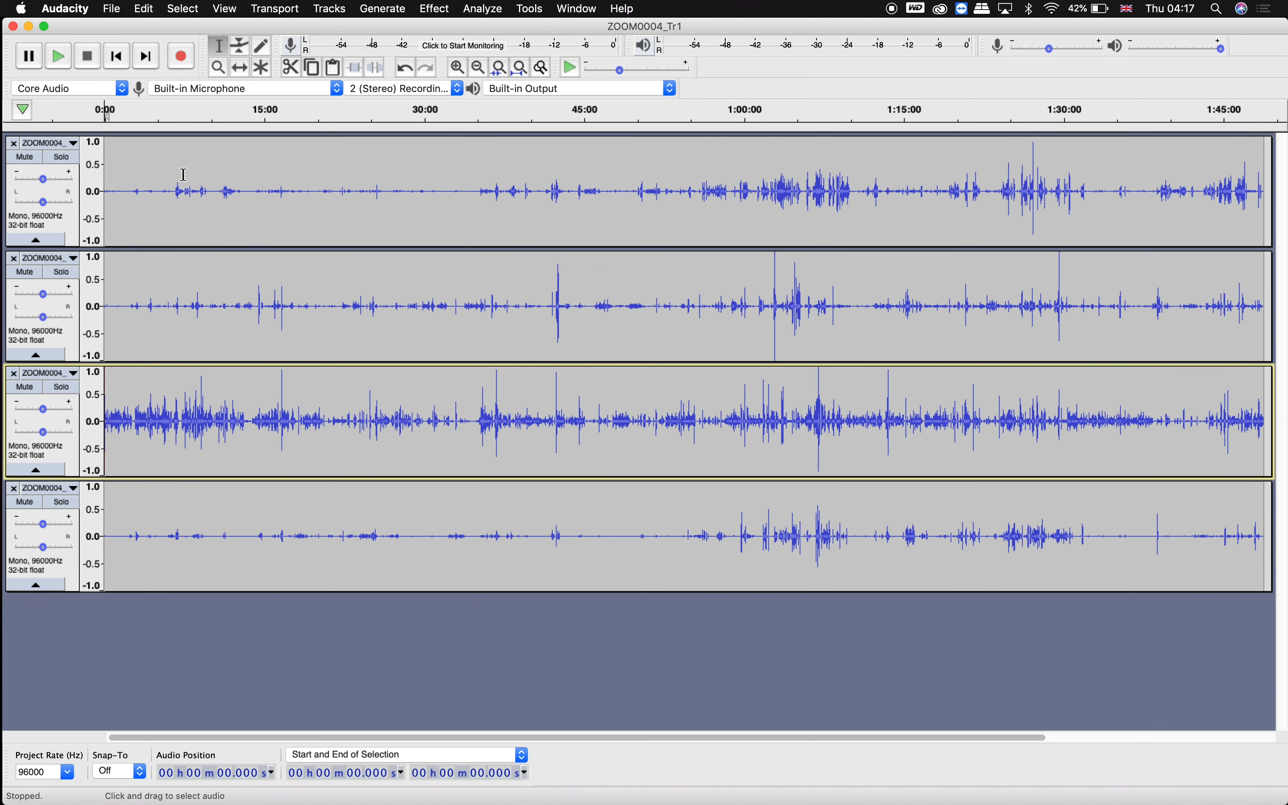
{"action": "key", "text": "super+a"}
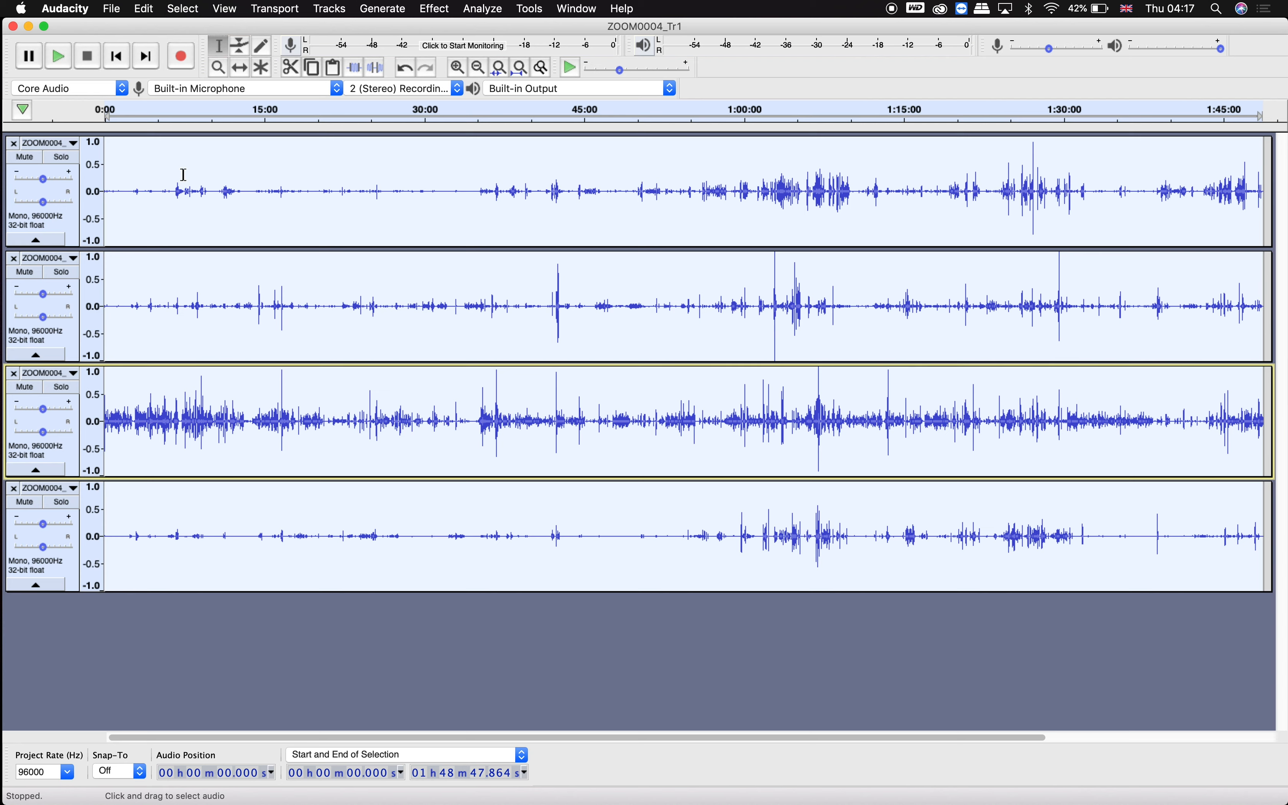
{"action": "left_click", "coordinate": [193, 12]}
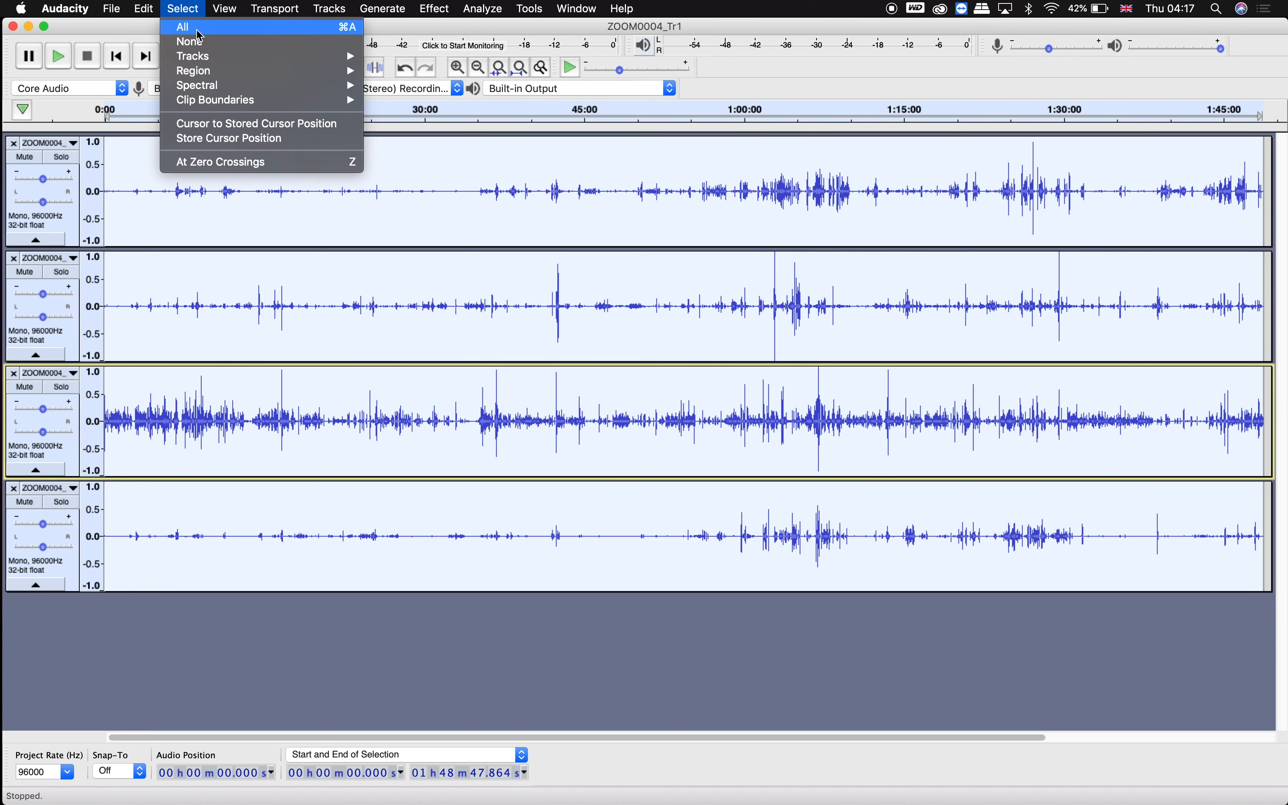
{"action": "left_click", "coordinate": [191, 15]}
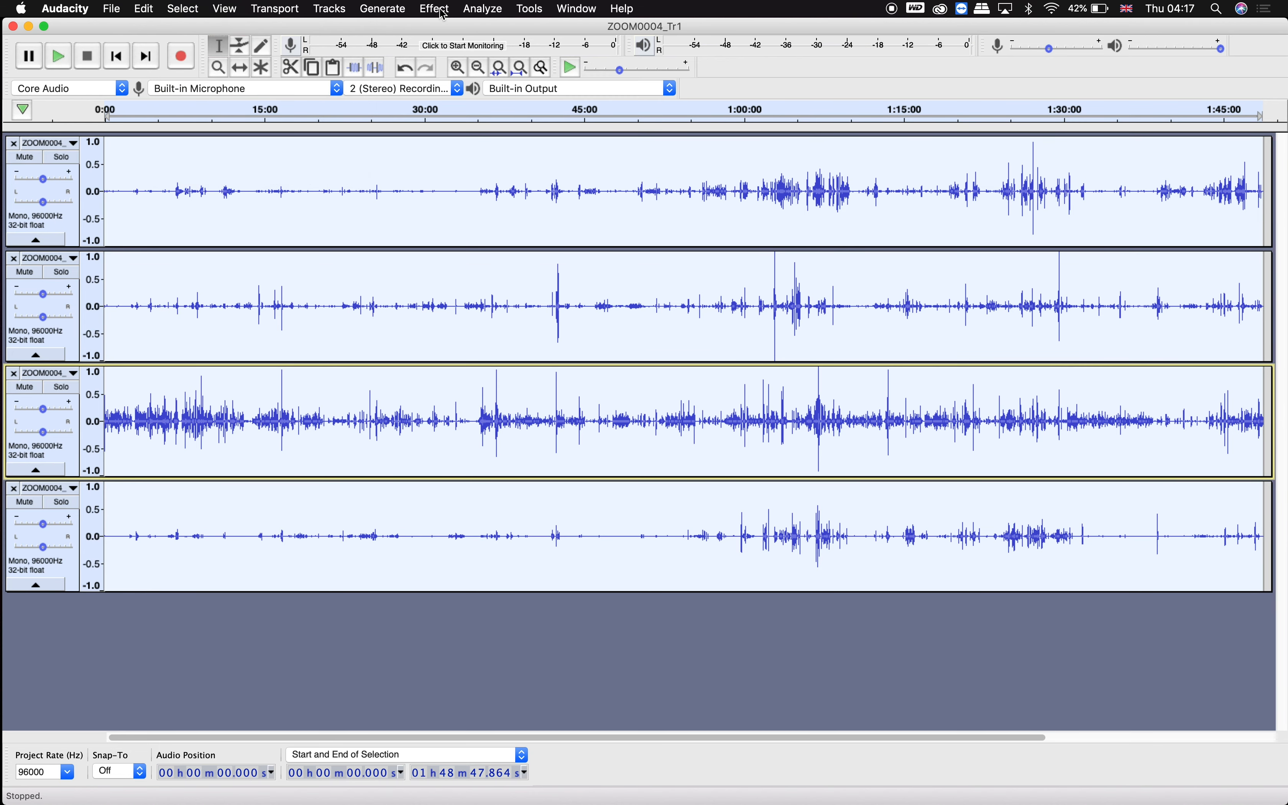
{"action": "left_click", "coordinate": [442, 13]}
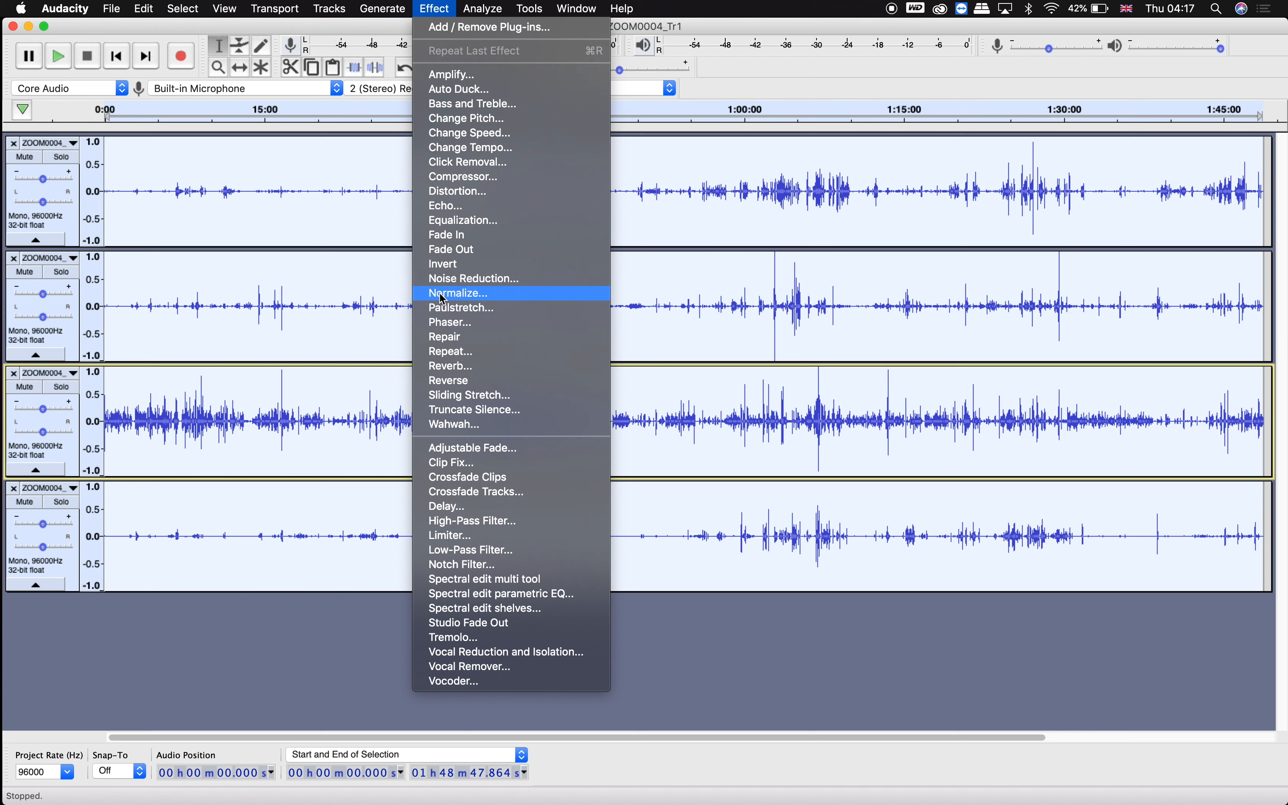
{"action": "left_click", "coordinate": [491, 300]}
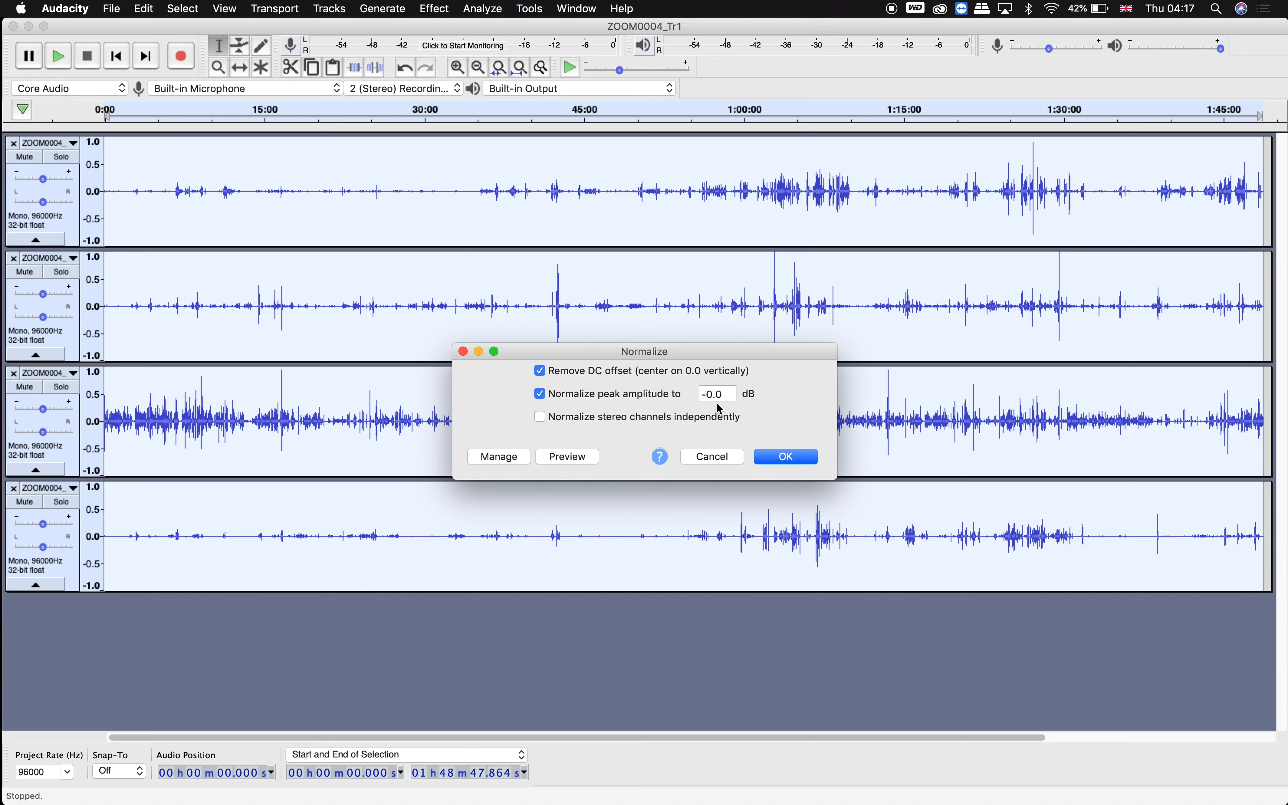
{"action": "left_click", "coordinate": [780, 459]}
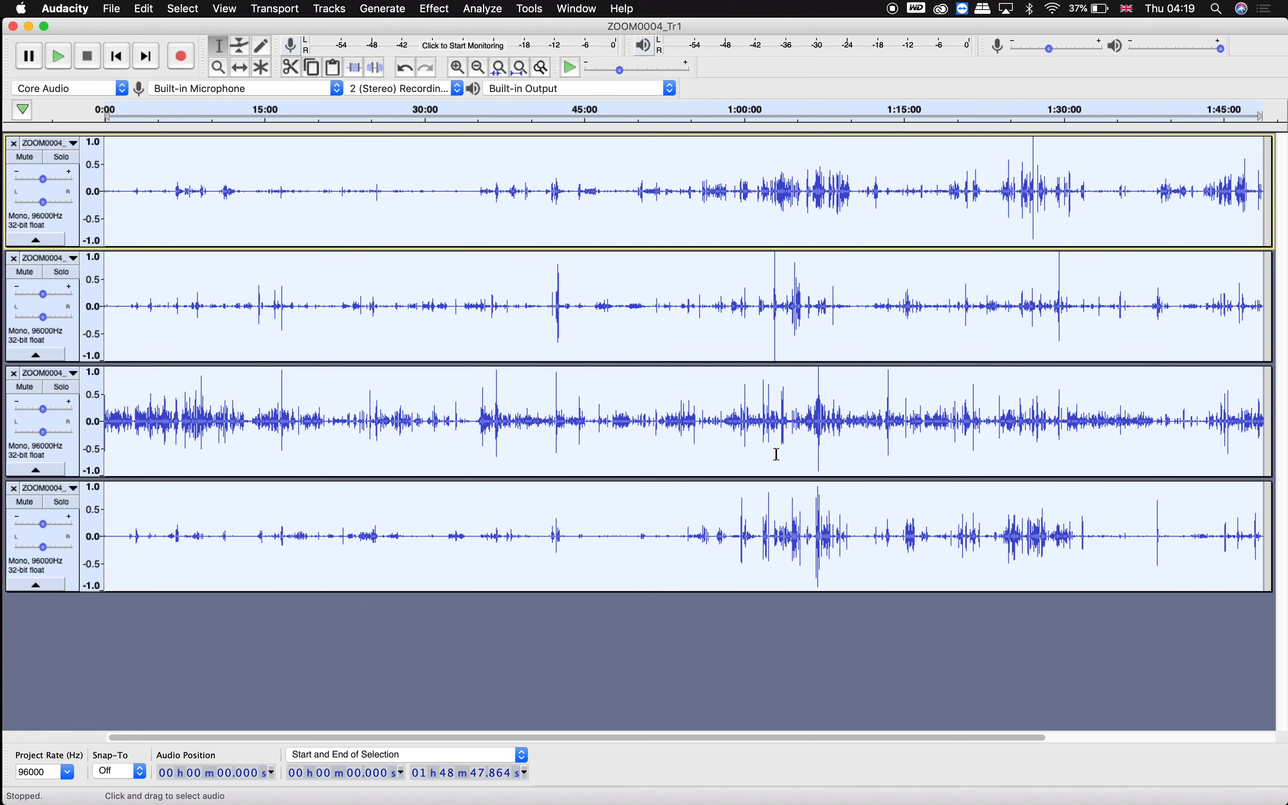
Normalize the first track from the start to about 1:01:05.
{"action": "left_click", "coordinate": [573, 649]}
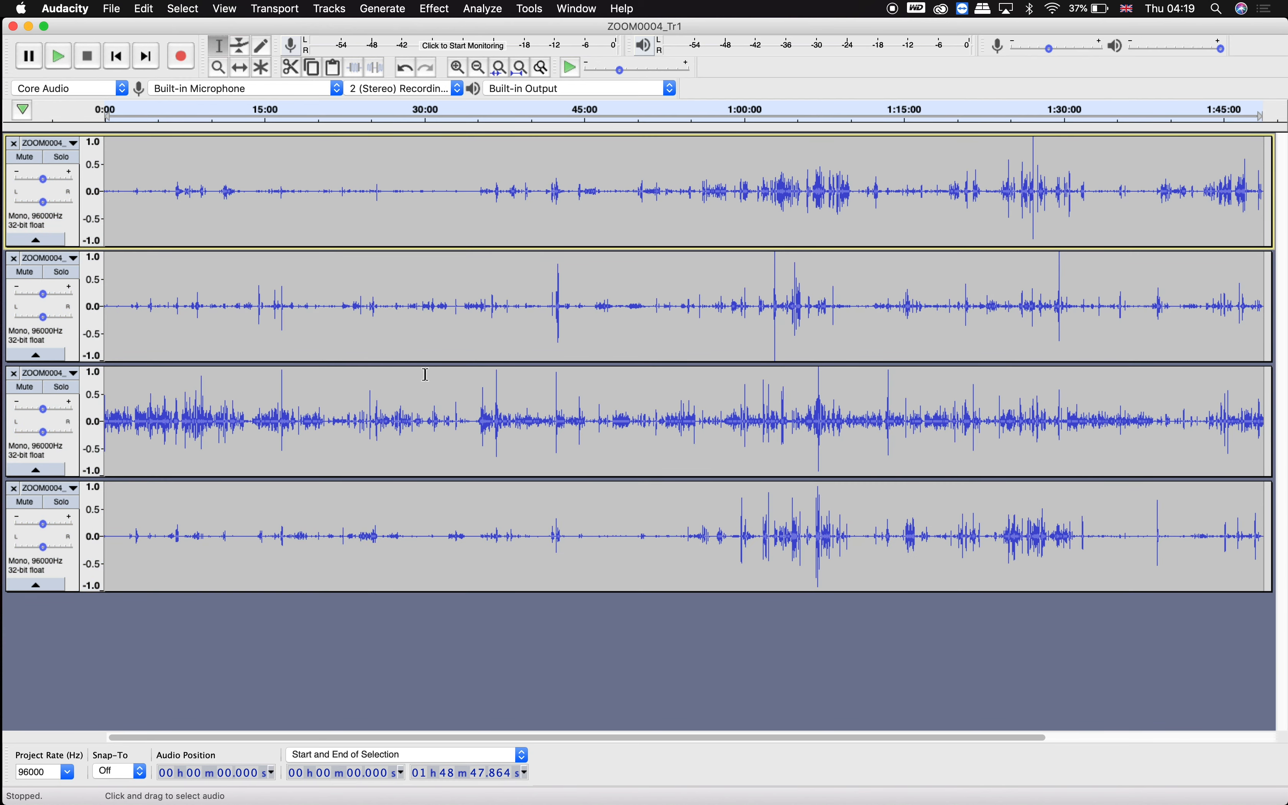
{"action": "left_click", "coordinate": [414, 298]}
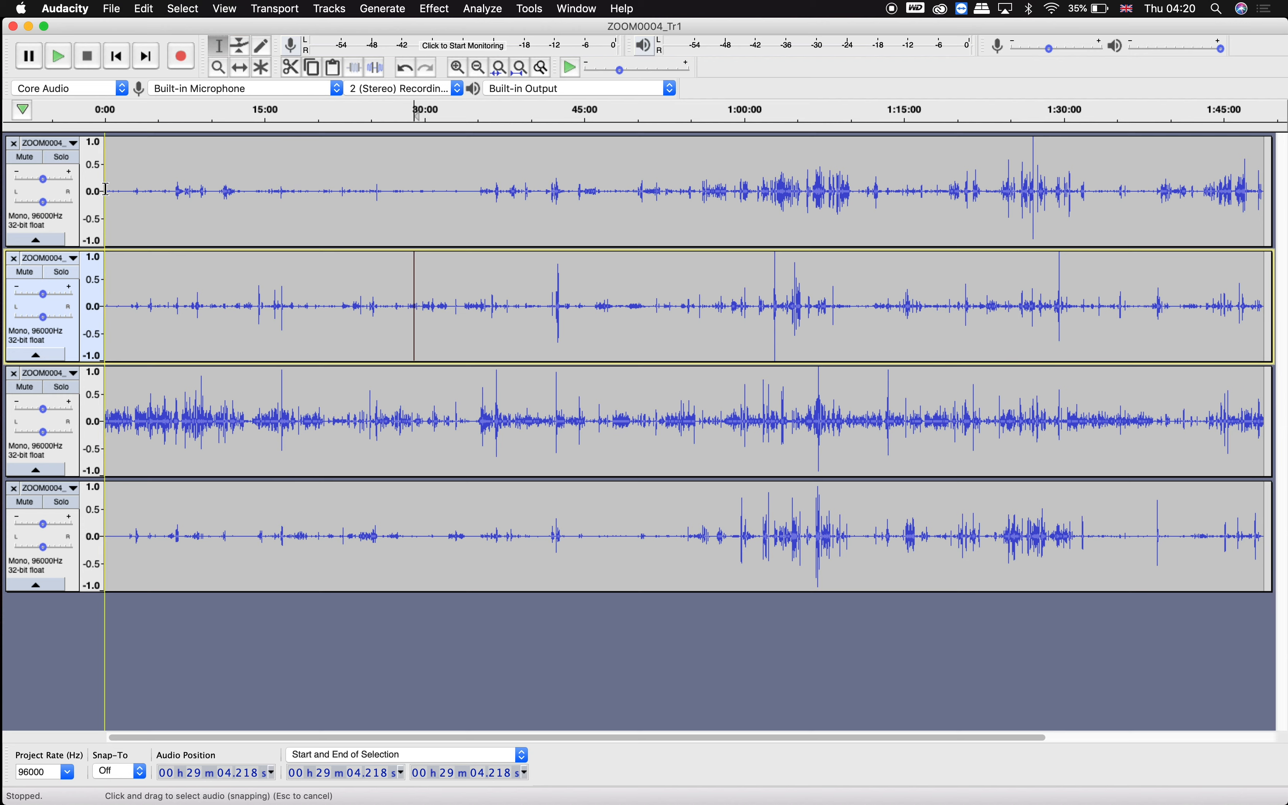
{"action": "left_click_drag", "start_coordinate": [106, 189], "coordinate": [533, 205]}
{"action": "left_click_drag", "start_coordinate": [615, 207], "coordinate": [757, 200]}
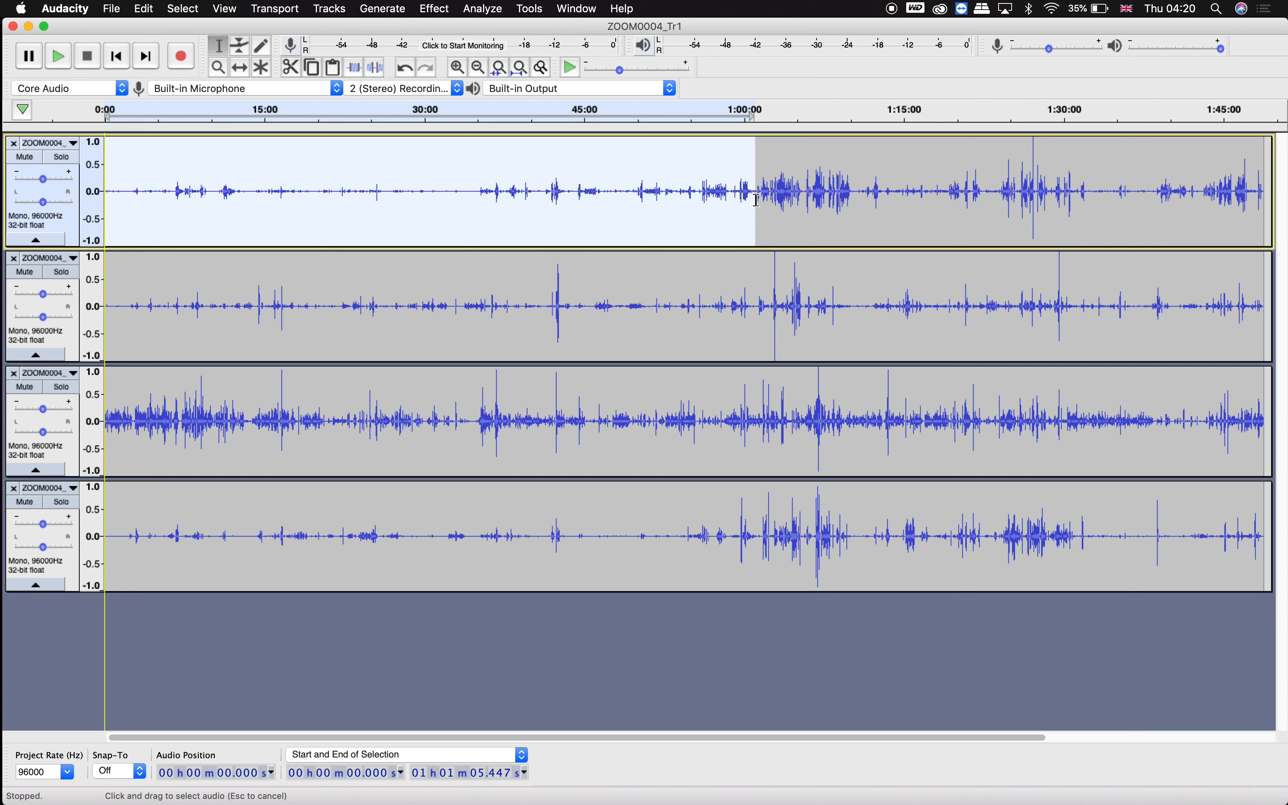
{"action": "left_click", "coordinate": [438, 9]}
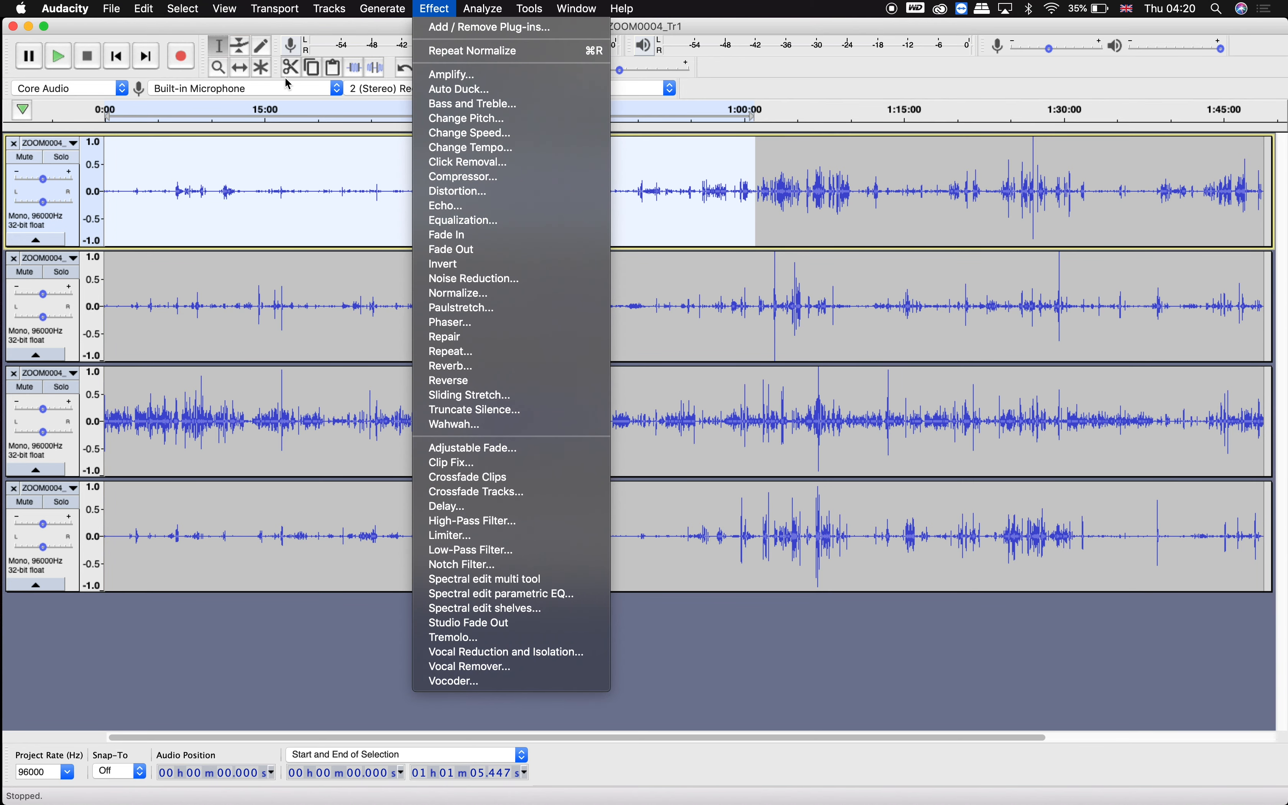
{"action": "left_click", "coordinate": [429, 5]}
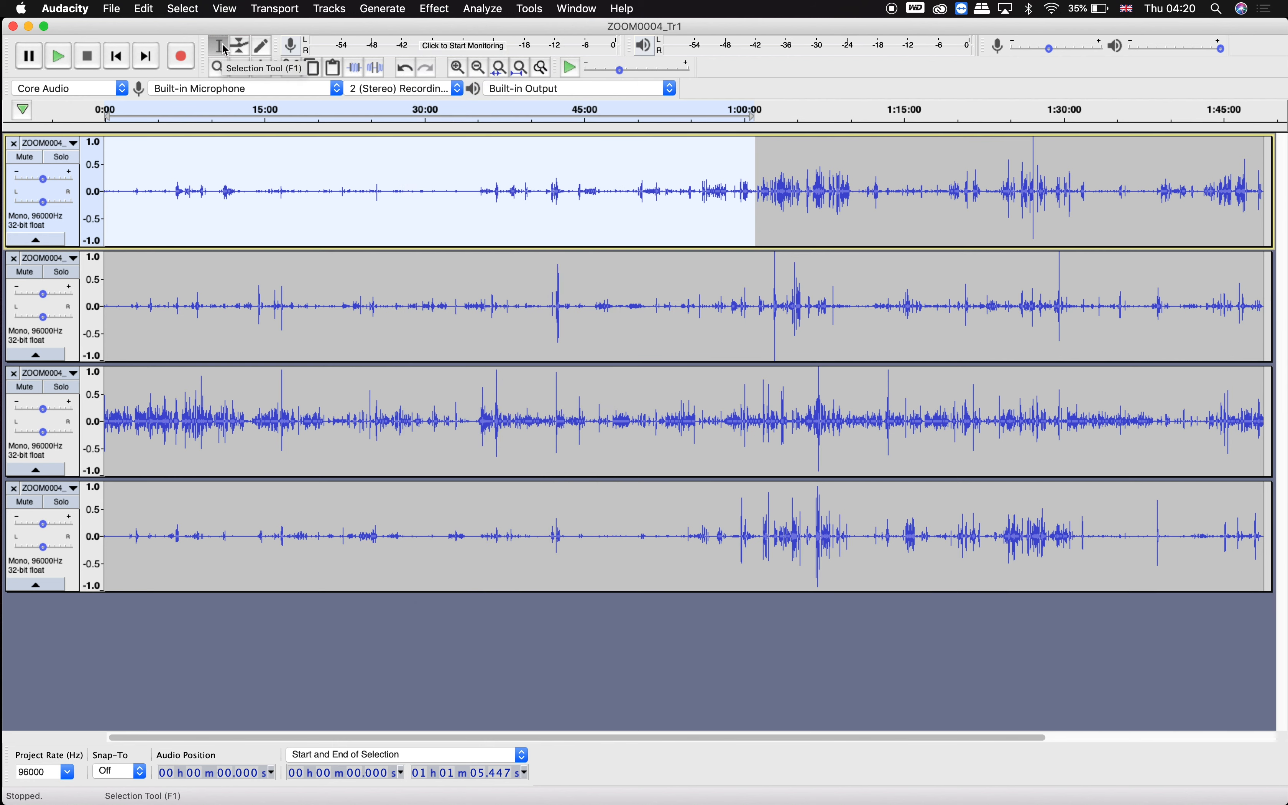
{"action": "left_click", "coordinate": [439, 10]}
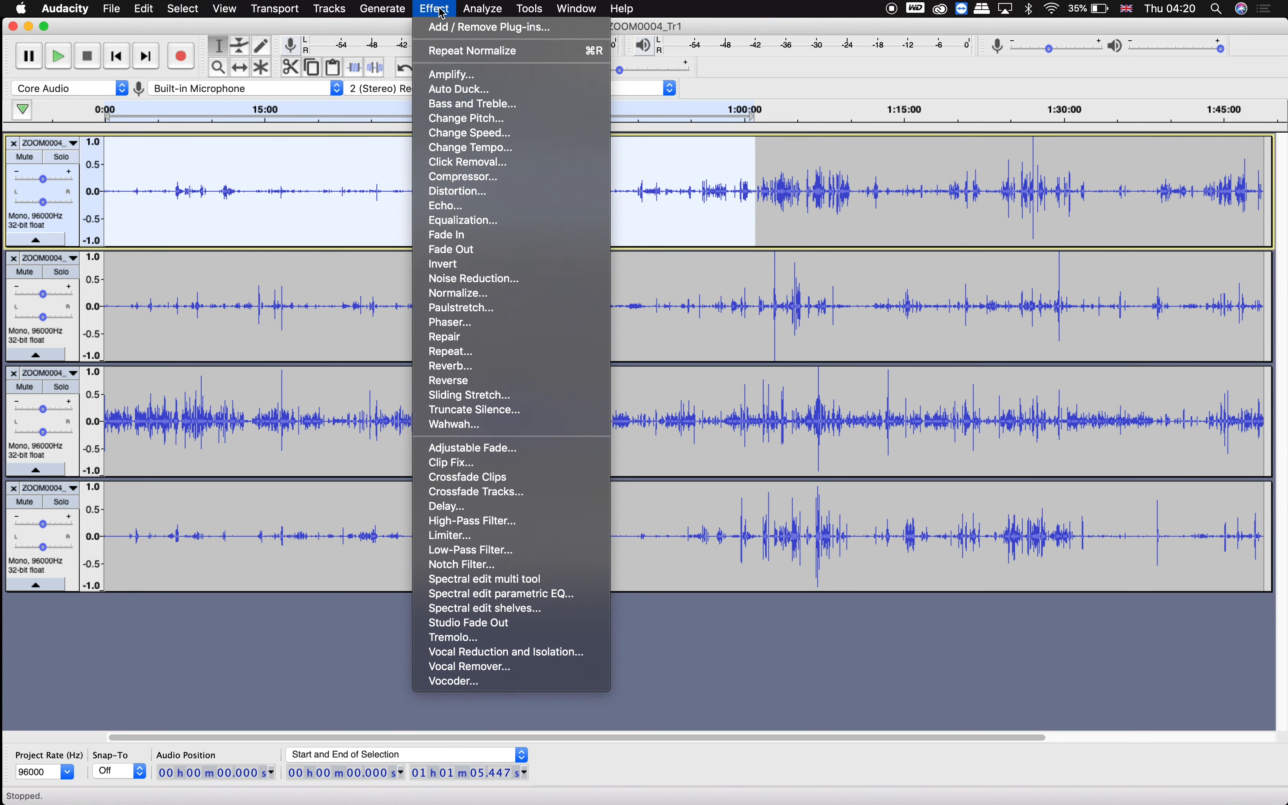
{"action": "left_click", "coordinate": [461, 293]}
{"action": "left_click", "coordinate": [782, 460]}
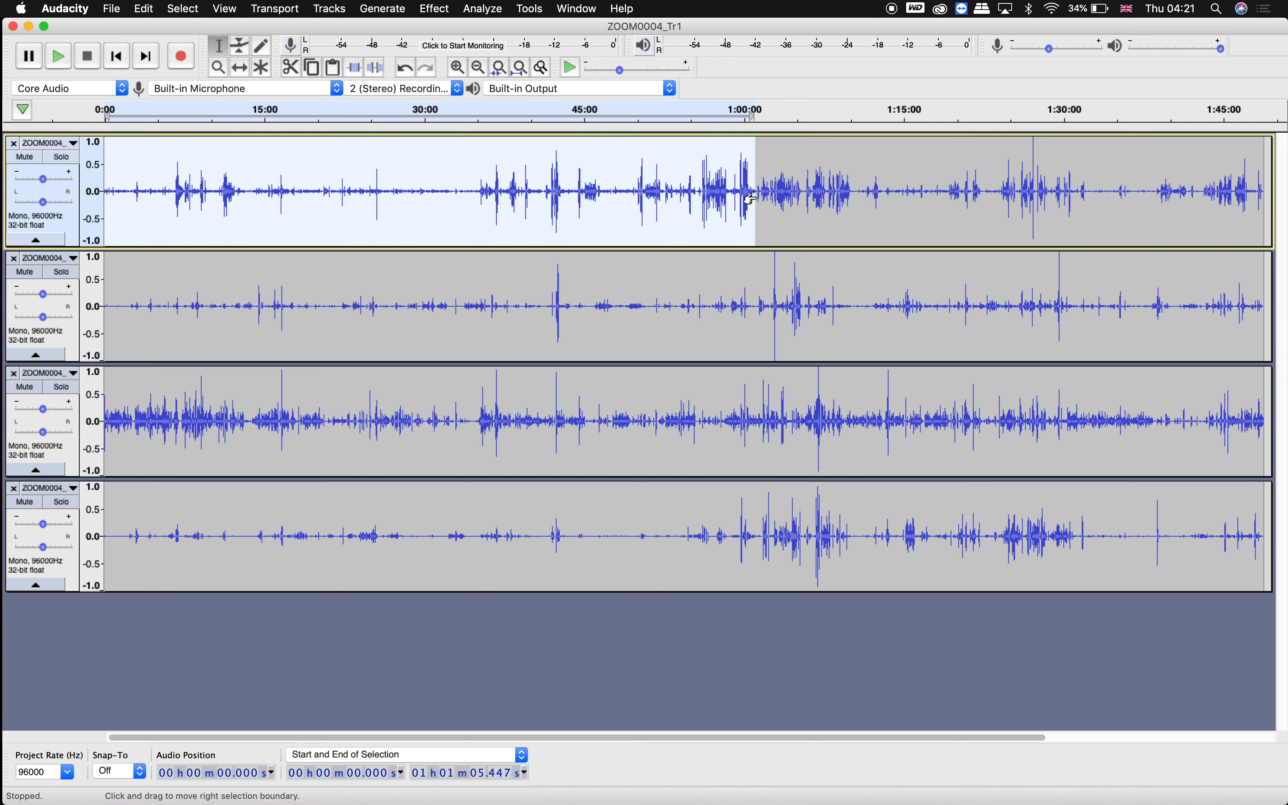
Normalize the second track from the start to about 41:48.
{"action": "left_click", "coordinate": [761, 198]}
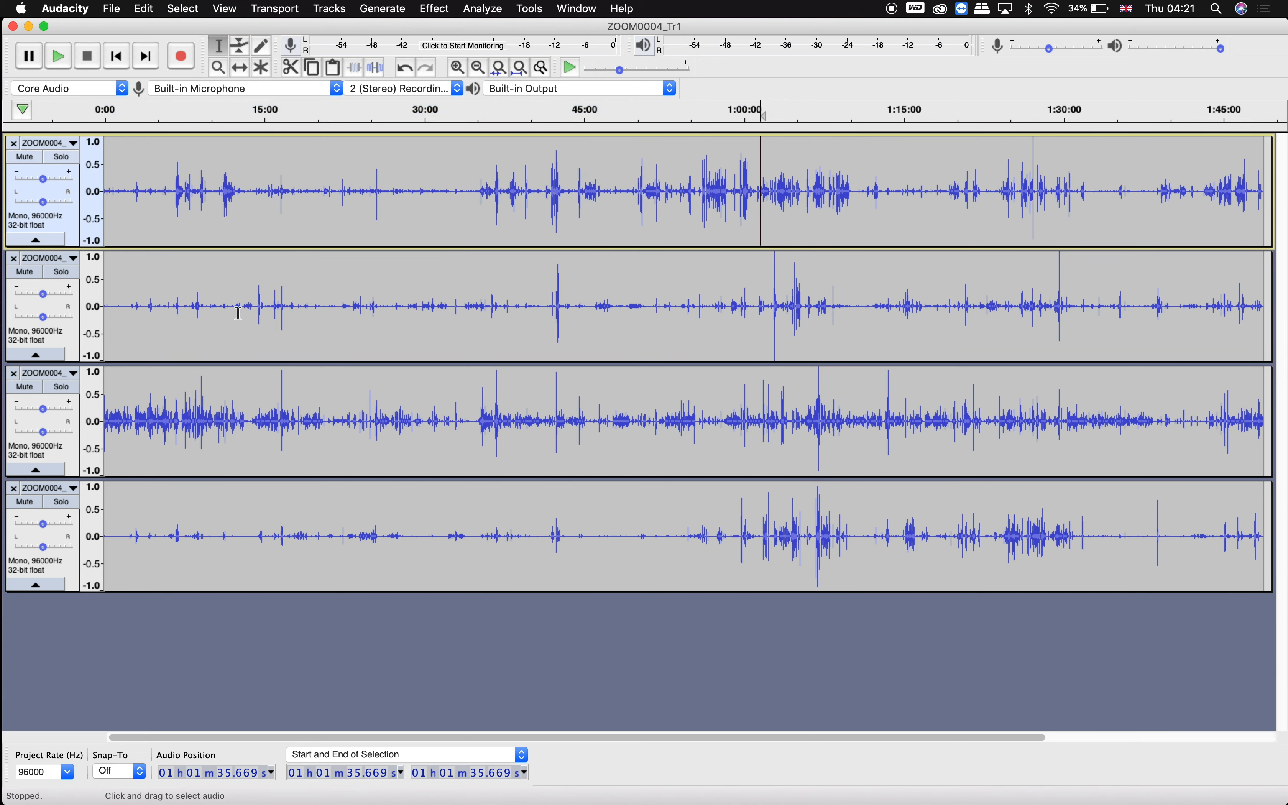
{"action": "left_click_drag", "start_coordinate": [106, 301], "coordinate": [551, 316]}
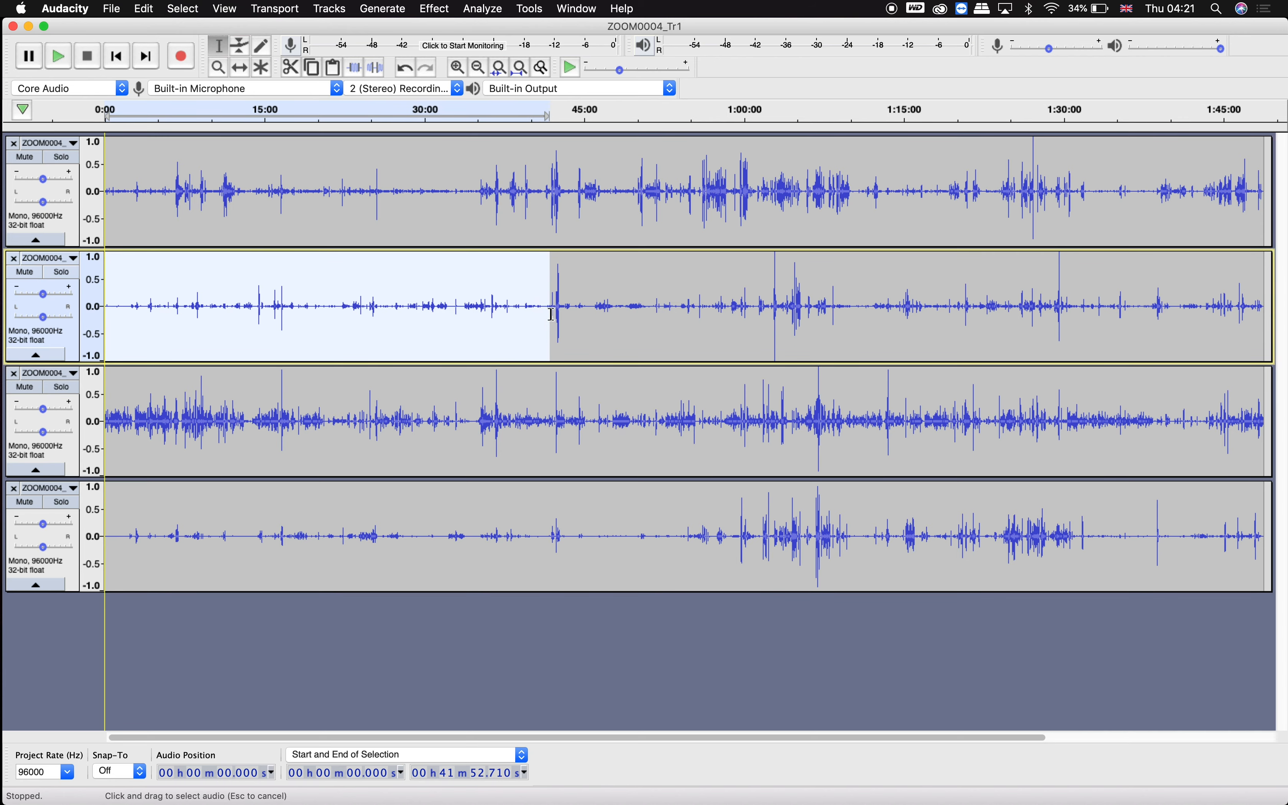
{"action": "left_click", "coordinate": [437, 8]}
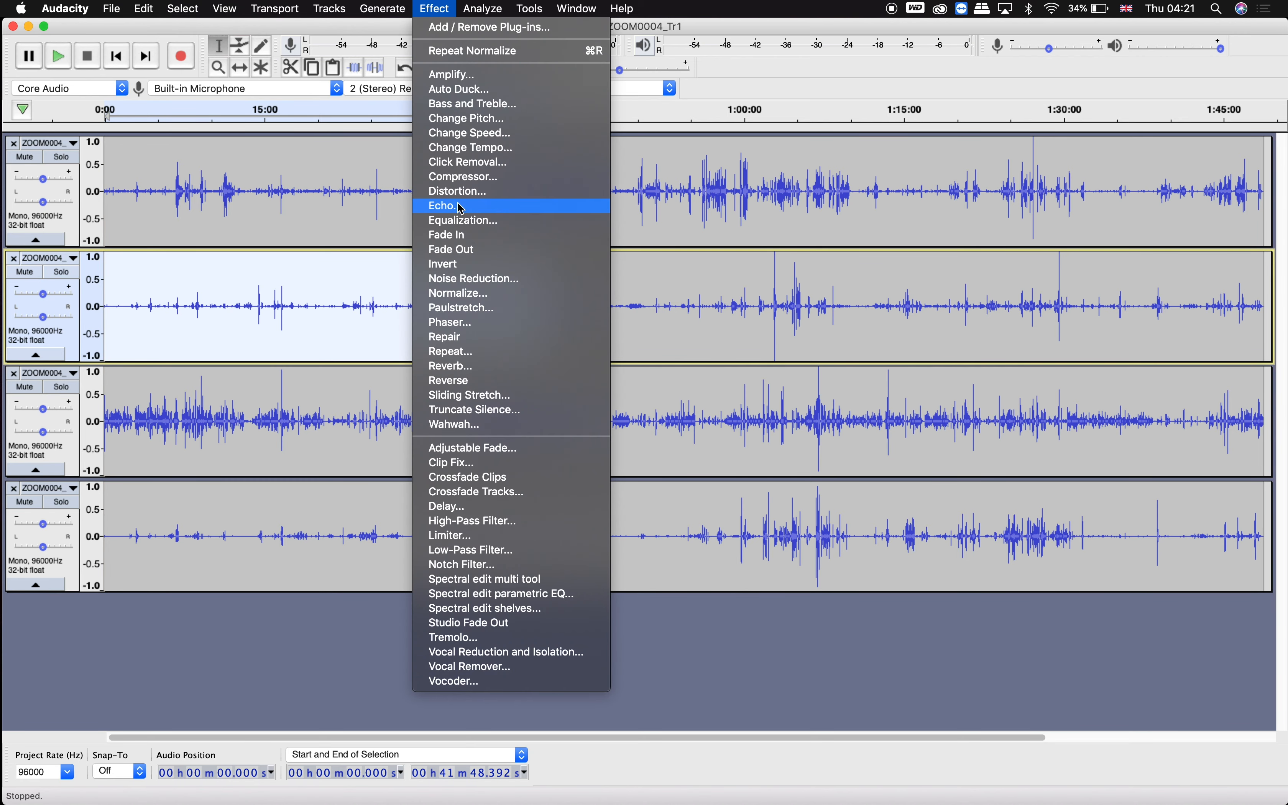
{"action": "left_click", "coordinate": [469, 293]}
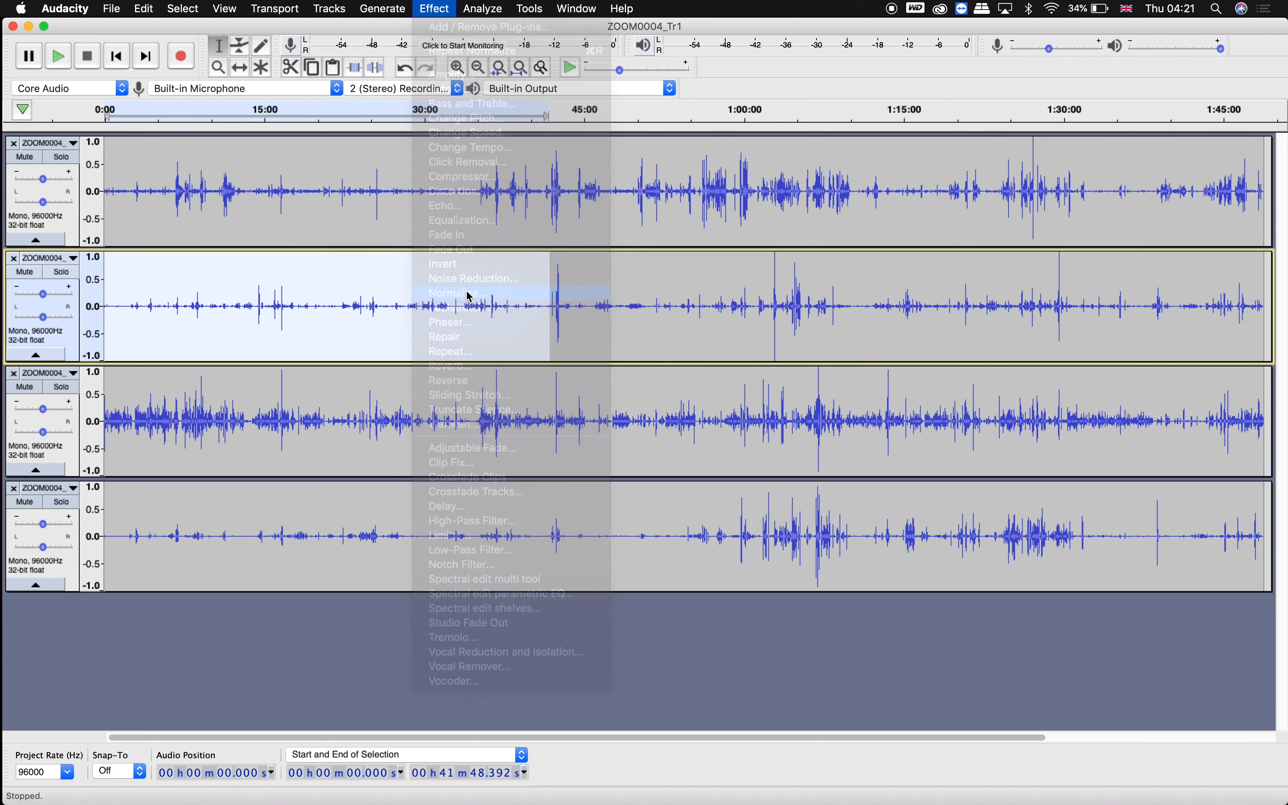
{"action": "left_click", "coordinate": [803, 461]}
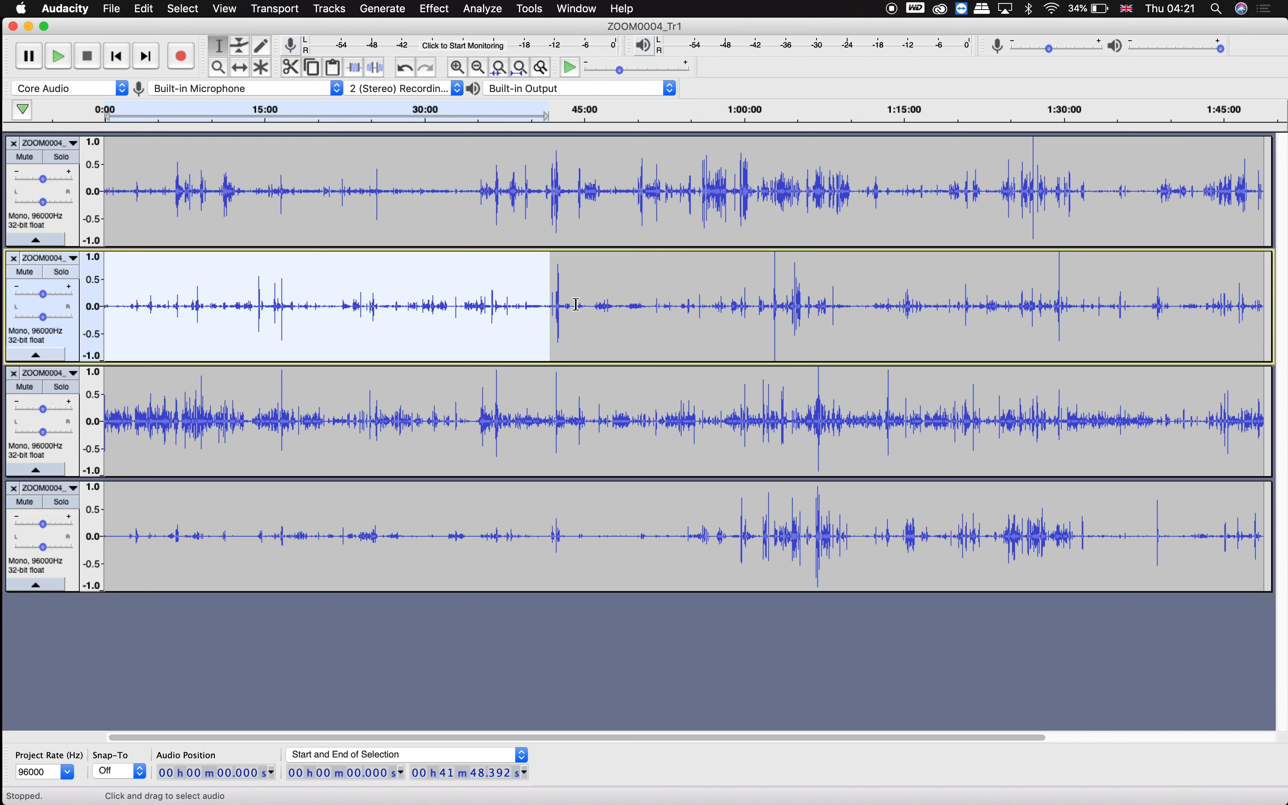
Normalize the second track's section from about 44:15 to 1:02:27.
{"action": "left_click_drag", "start_coordinate": [577, 306], "coordinate": [770, 306]}
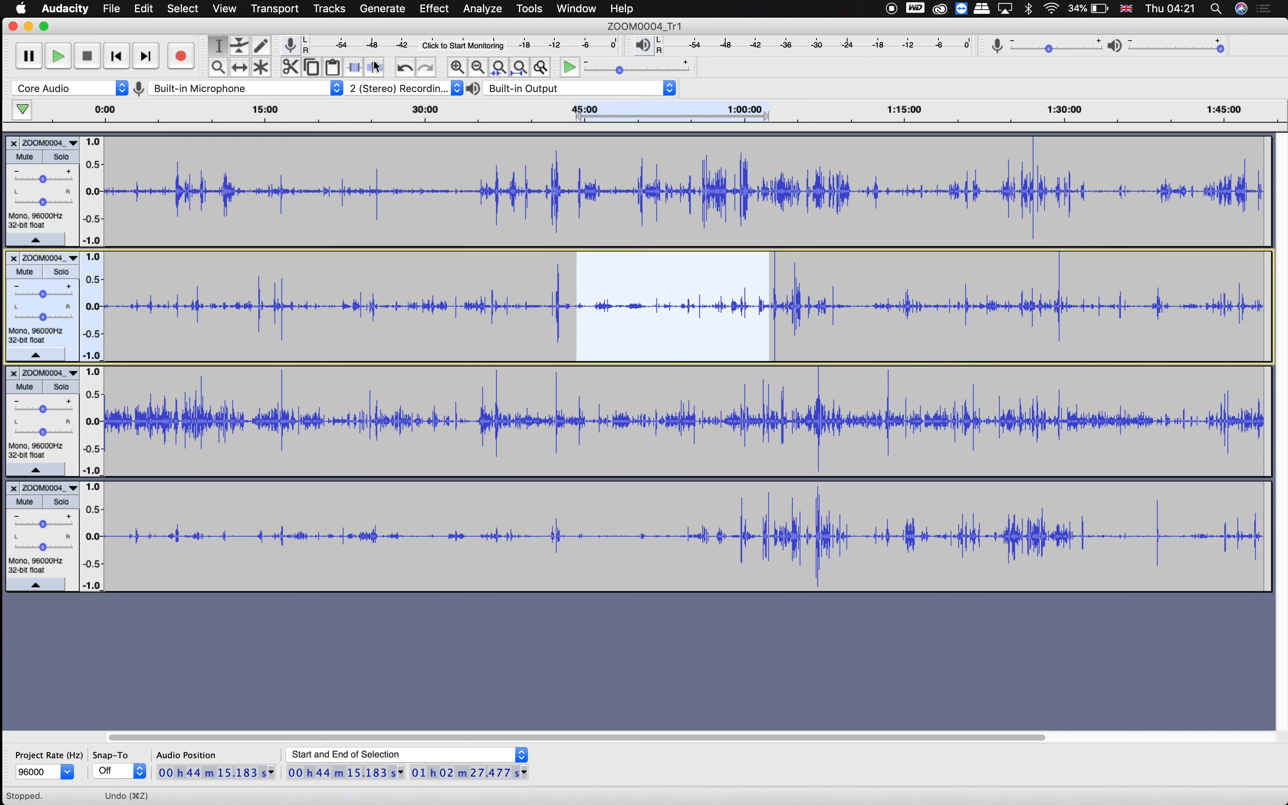
{"action": "left_click", "coordinate": [425, 13]}
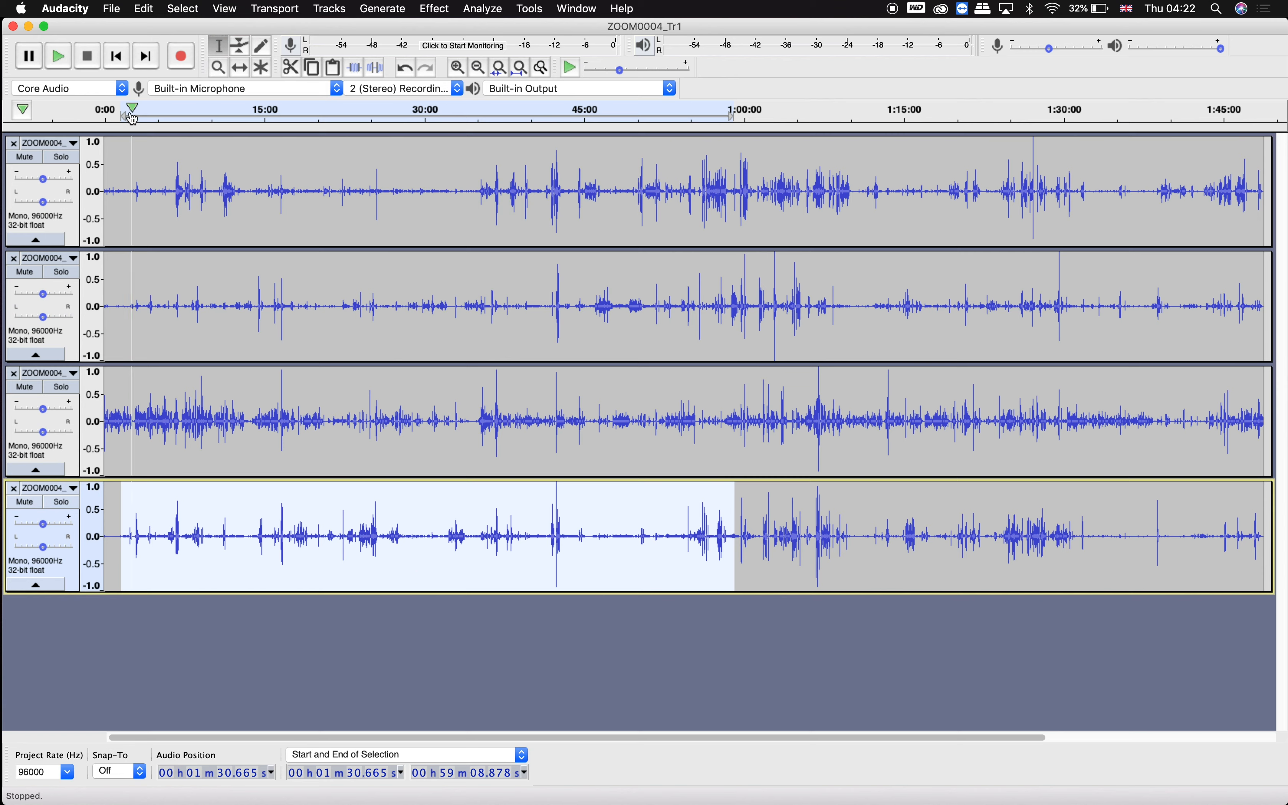
Play the project from the beginning to check the normalized levels, then stop playback.
{"action": "left_click", "coordinate": [107, 113]}
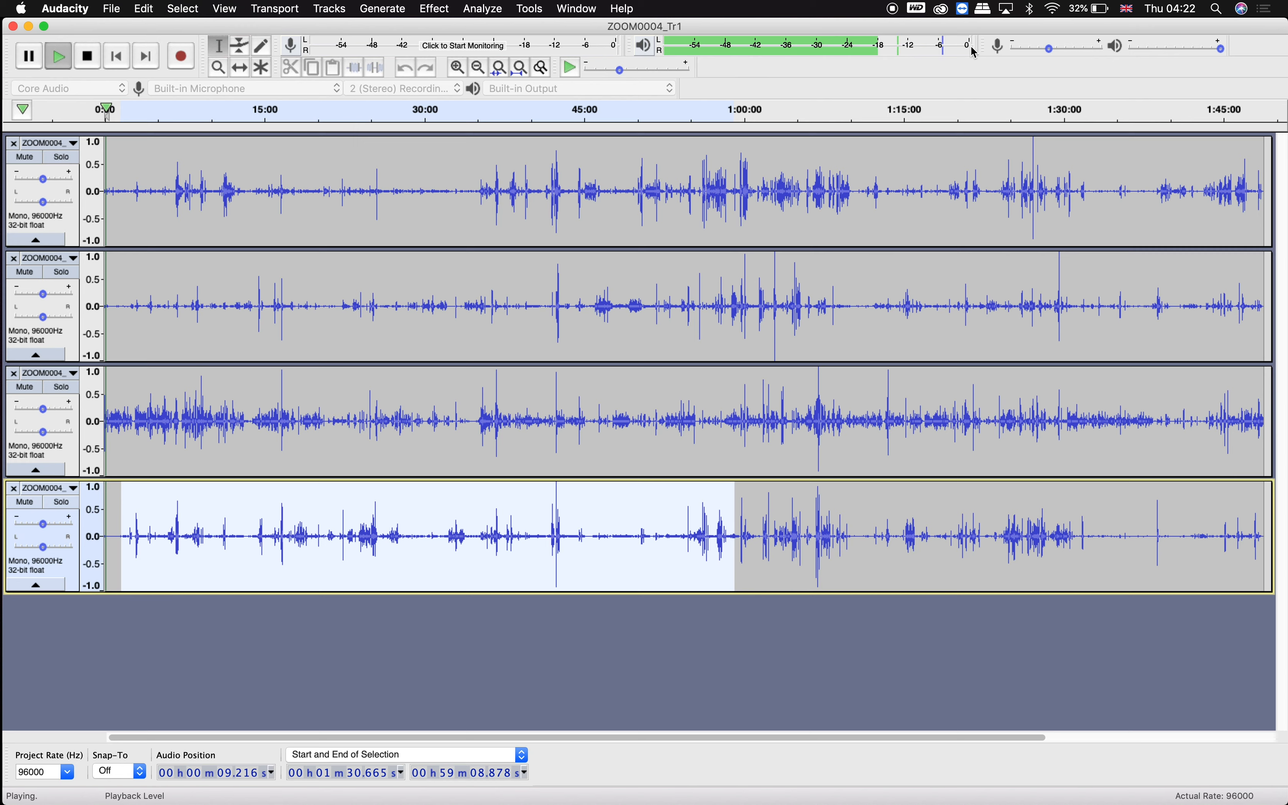
{"action": "key", "text": "space"}
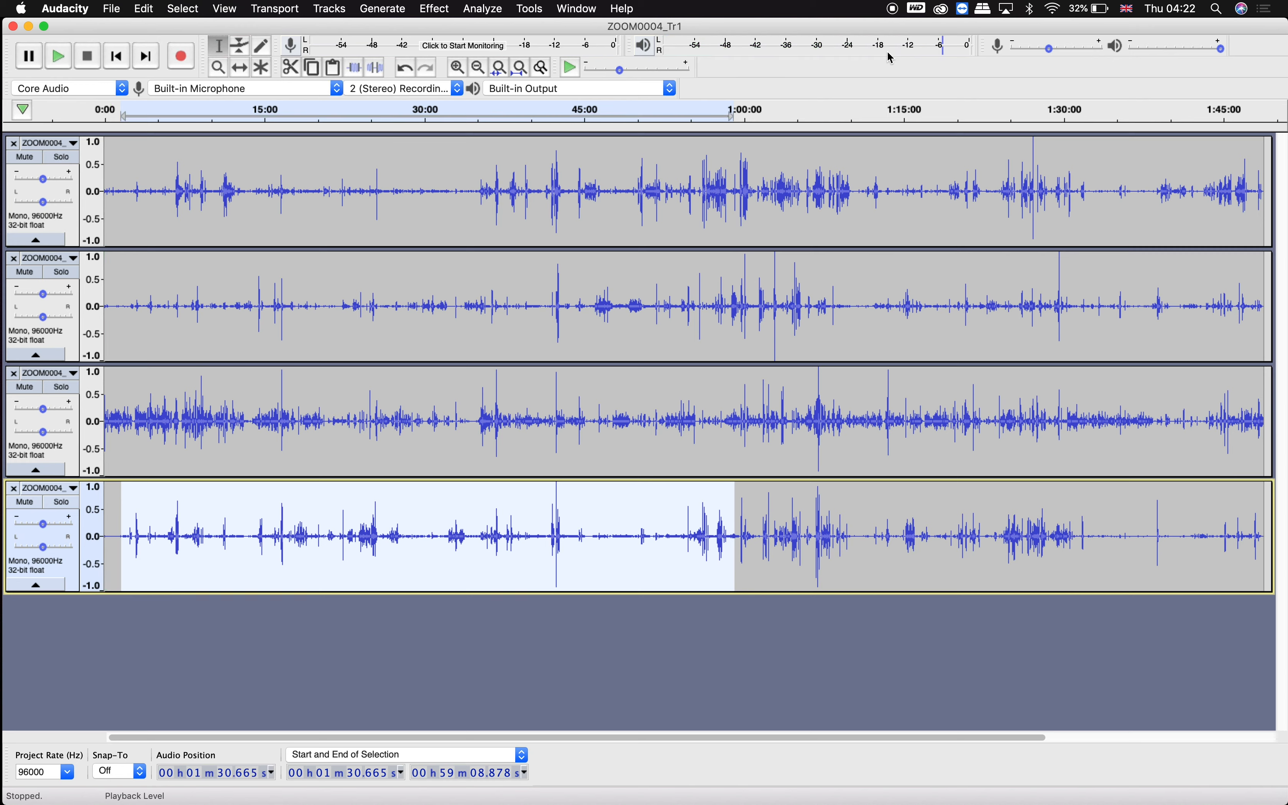
{"action": "key", "text": "space"}
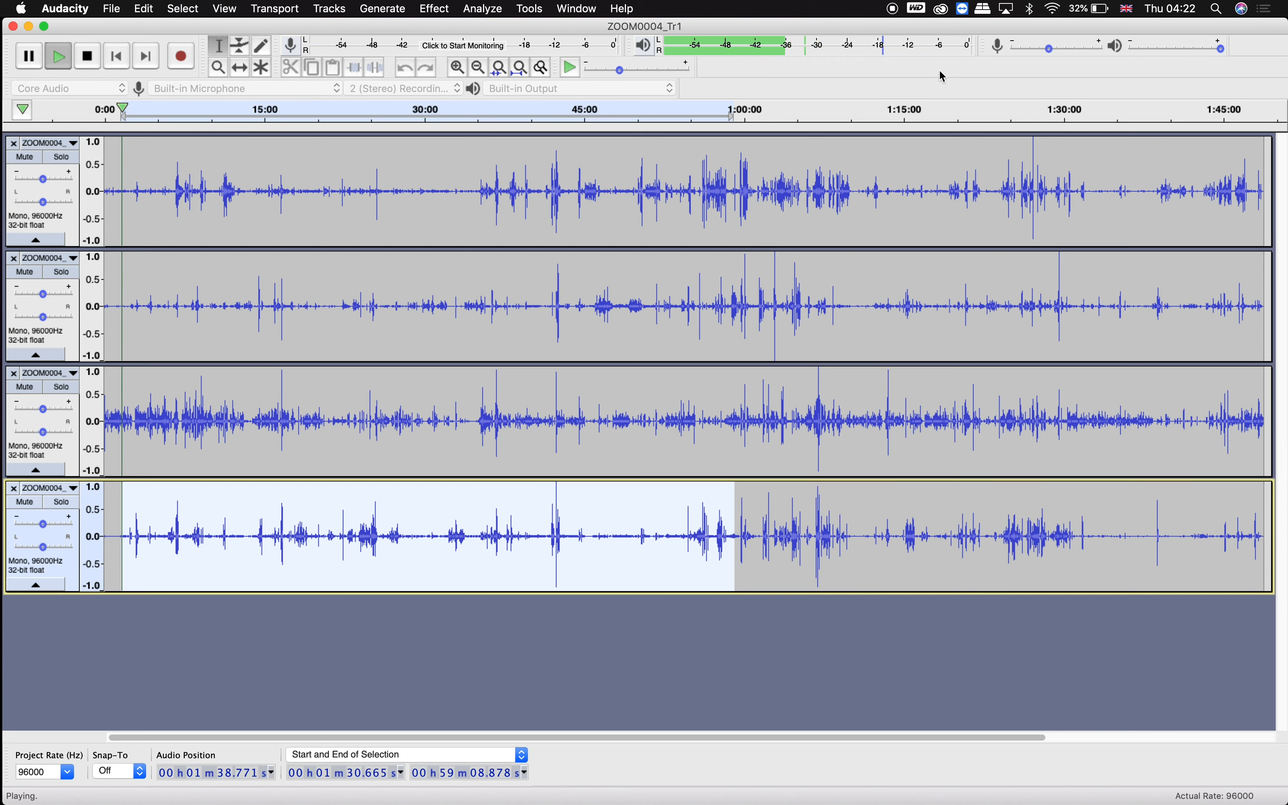
{"action": "key", "text": "space"}
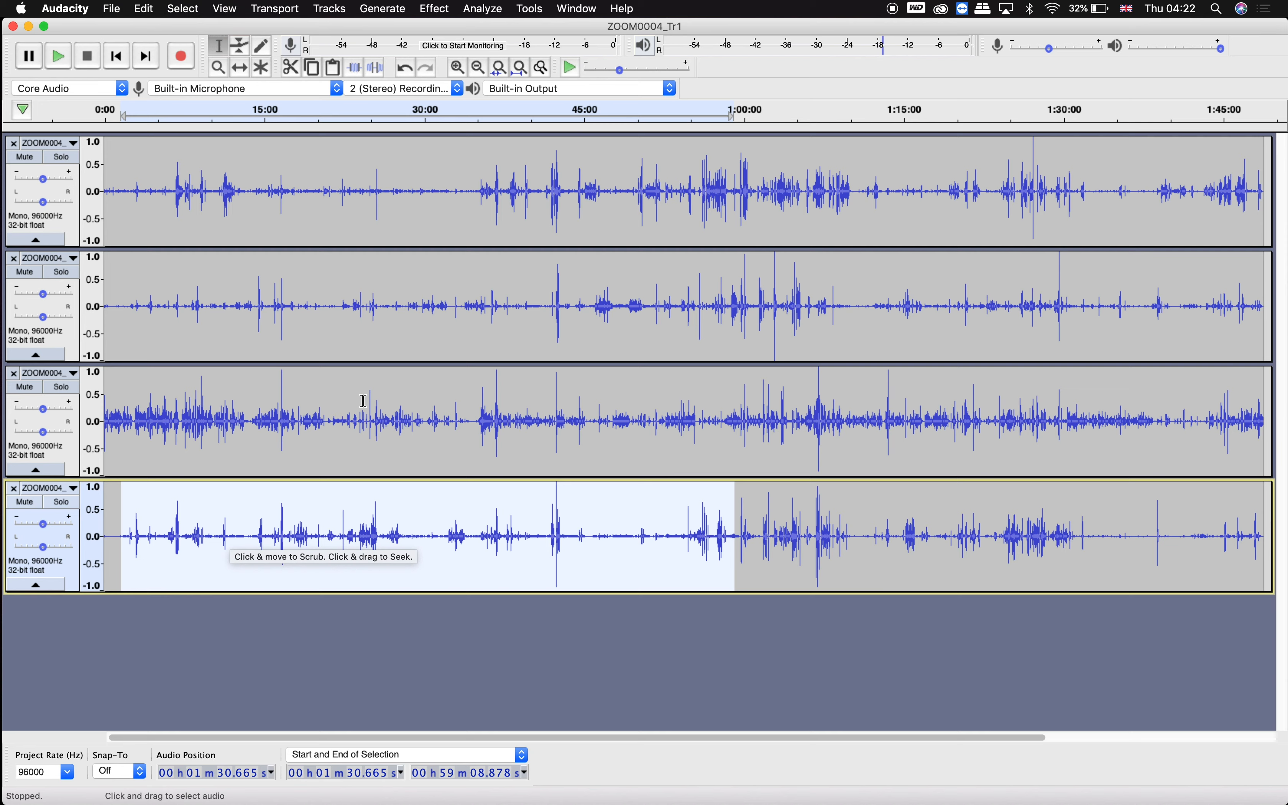
{"action": "left_click", "coordinate": [269, 634]}
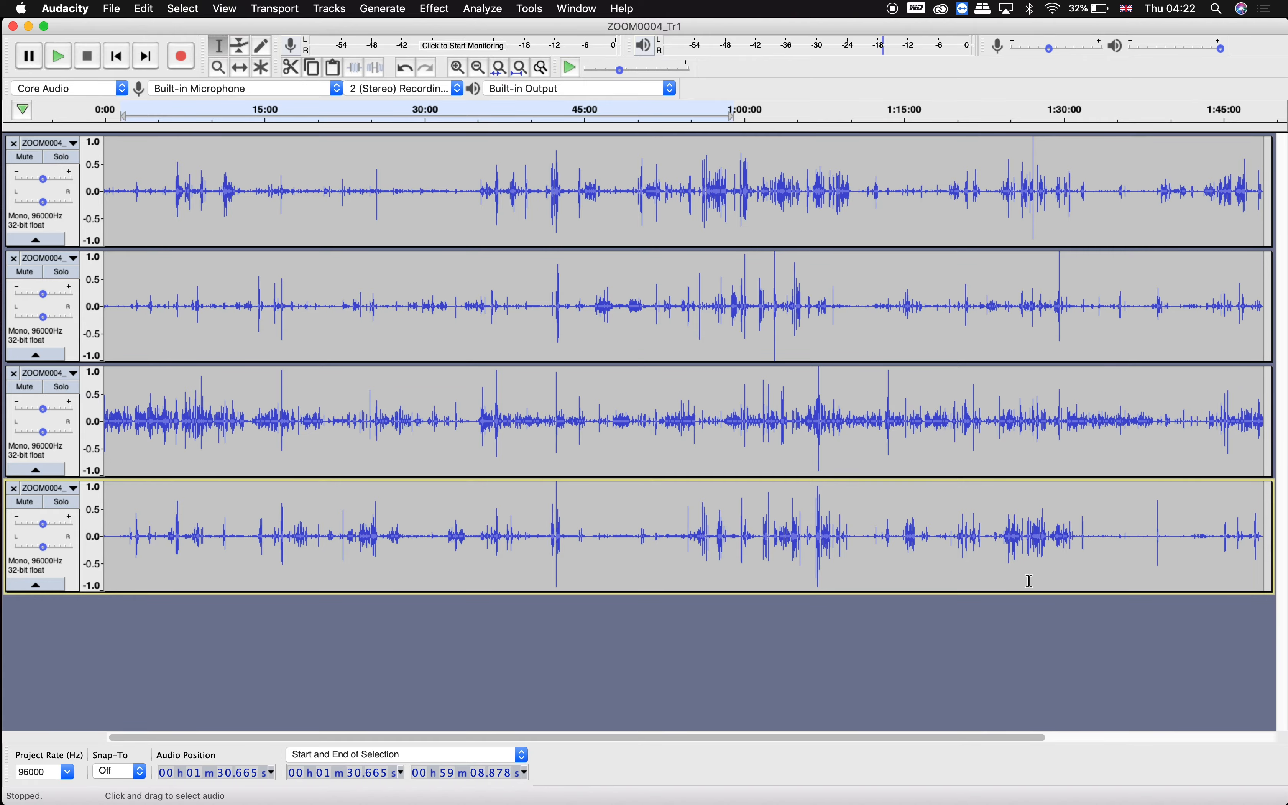
Import the Aaliyah-Rock instrumental MP3 from the PJ & Co instrumentals folder as a new track.
{"action": "key", "text": "ctrl+Up"}
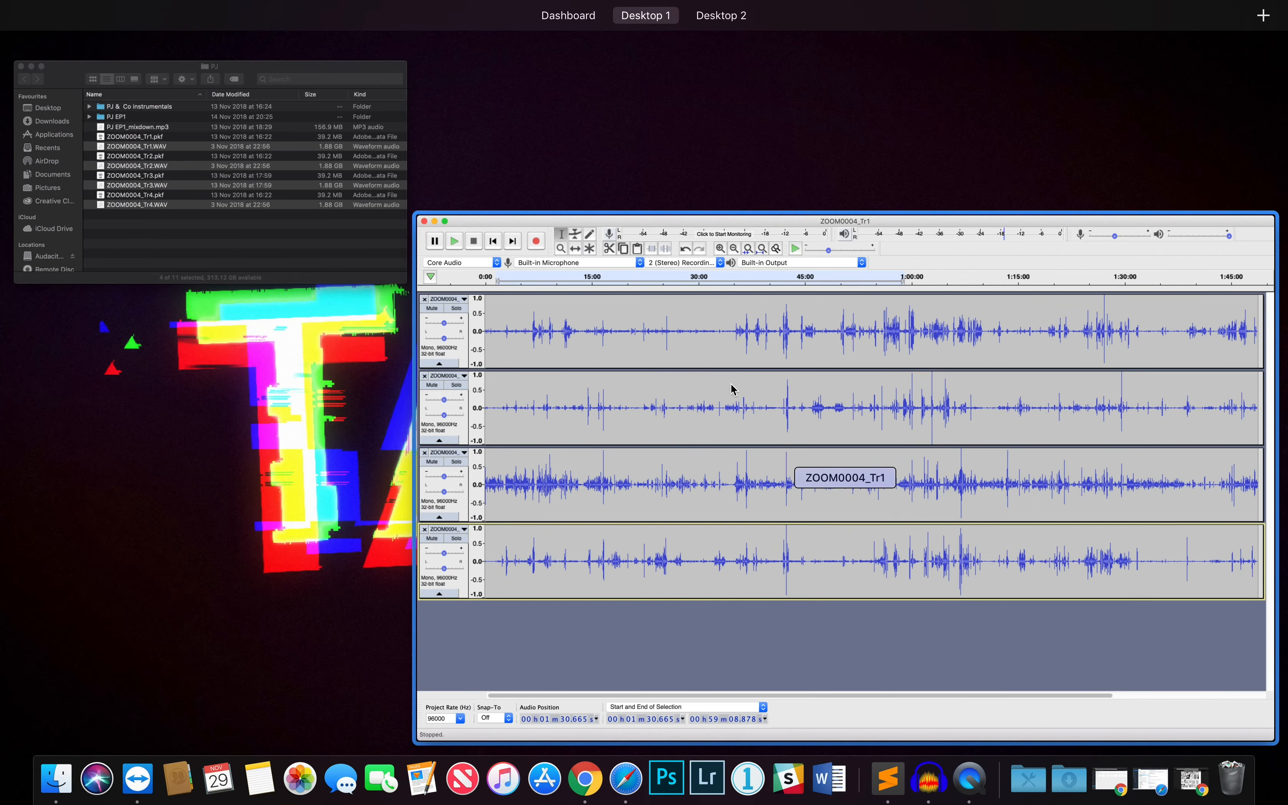
{"action": "left_click", "coordinate": [299, 225]}
{"action": "left_click", "coordinate": [316, 203]}
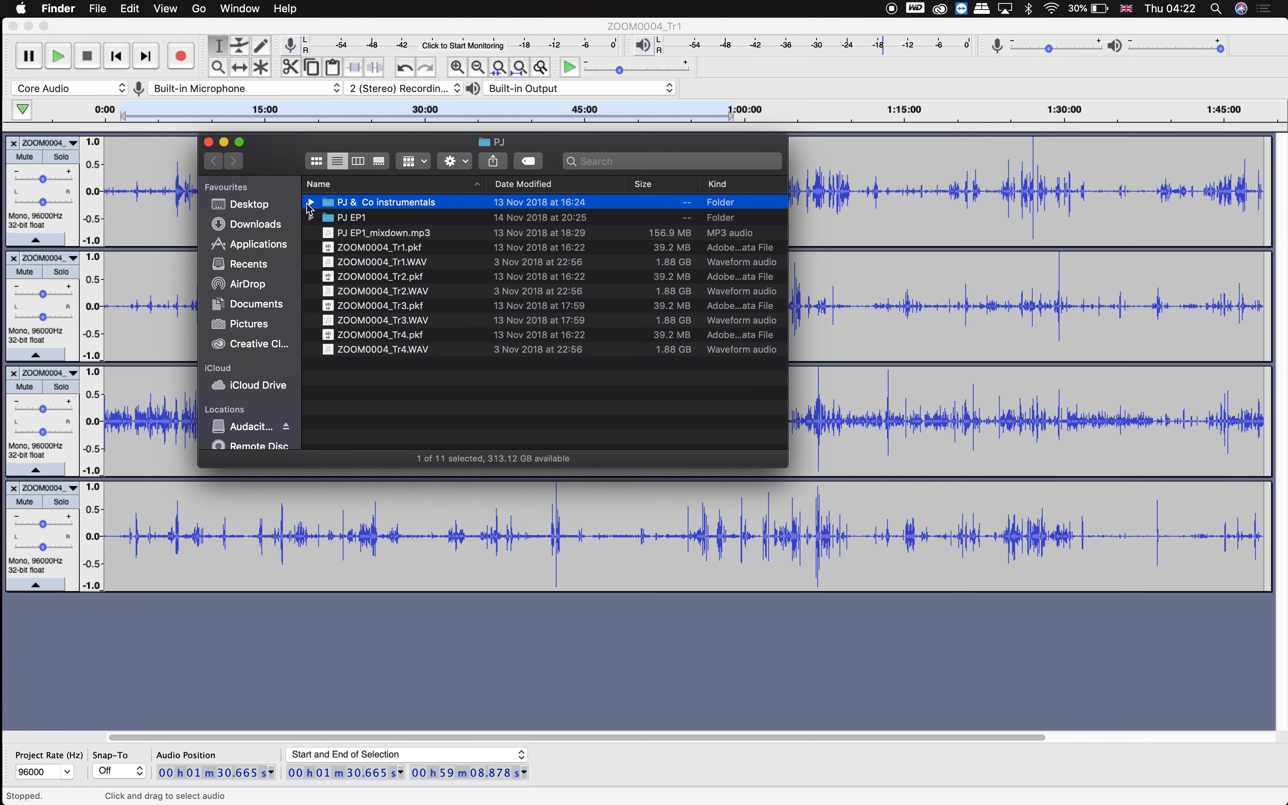
{"action": "left_click", "coordinate": [312, 202]}
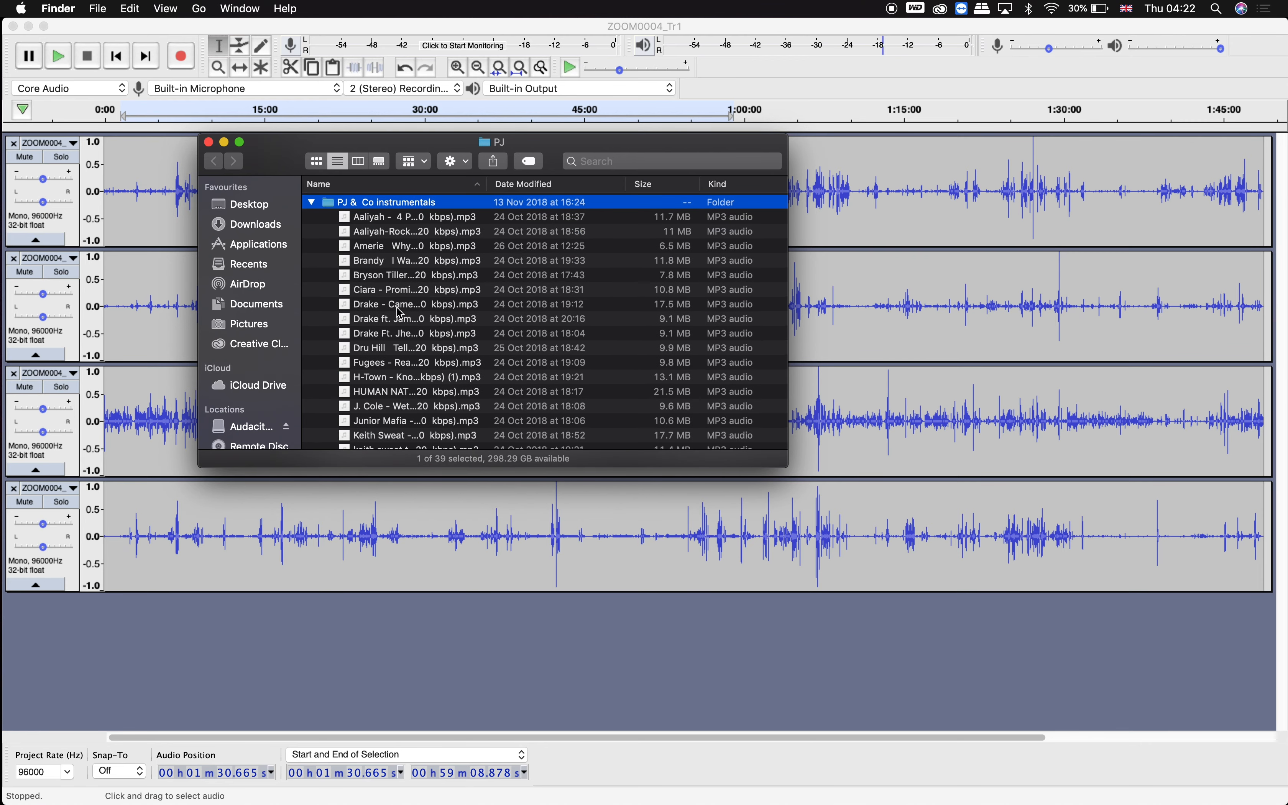
{"action": "left_click_drag", "start_coordinate": [396, 307], "coordinate": [161, 652]}
{"action": "left_click", "coordinate": [384, 237]}
{"action": "left_click_drag", "start_coordinate": [340, 235], "coordinate": [155, 680]}
{"action": "left_click_drag", "start_coordinate": [154, 680], "coordinate": [136, 664]}
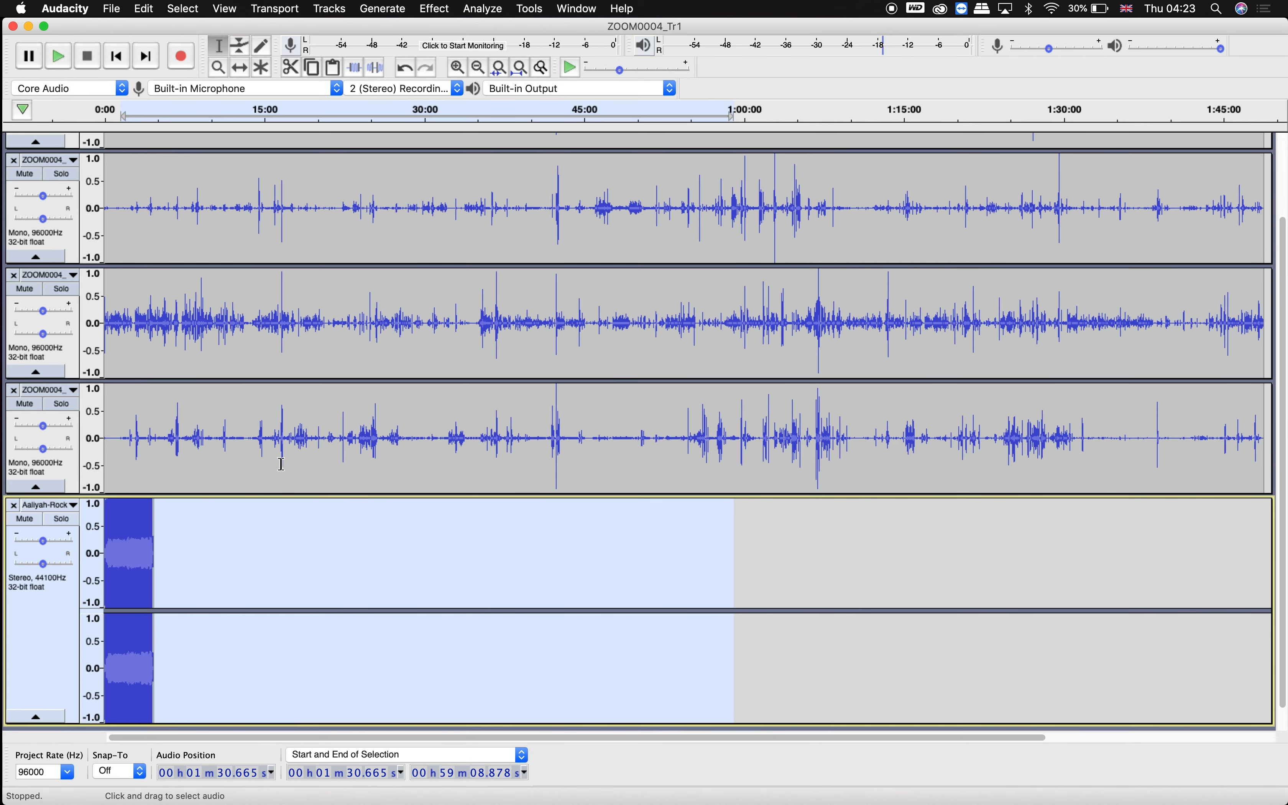
Lower the instrumental track's gain and play the project from the beginning.
{"action": "key", "text": "ctrl+1"}
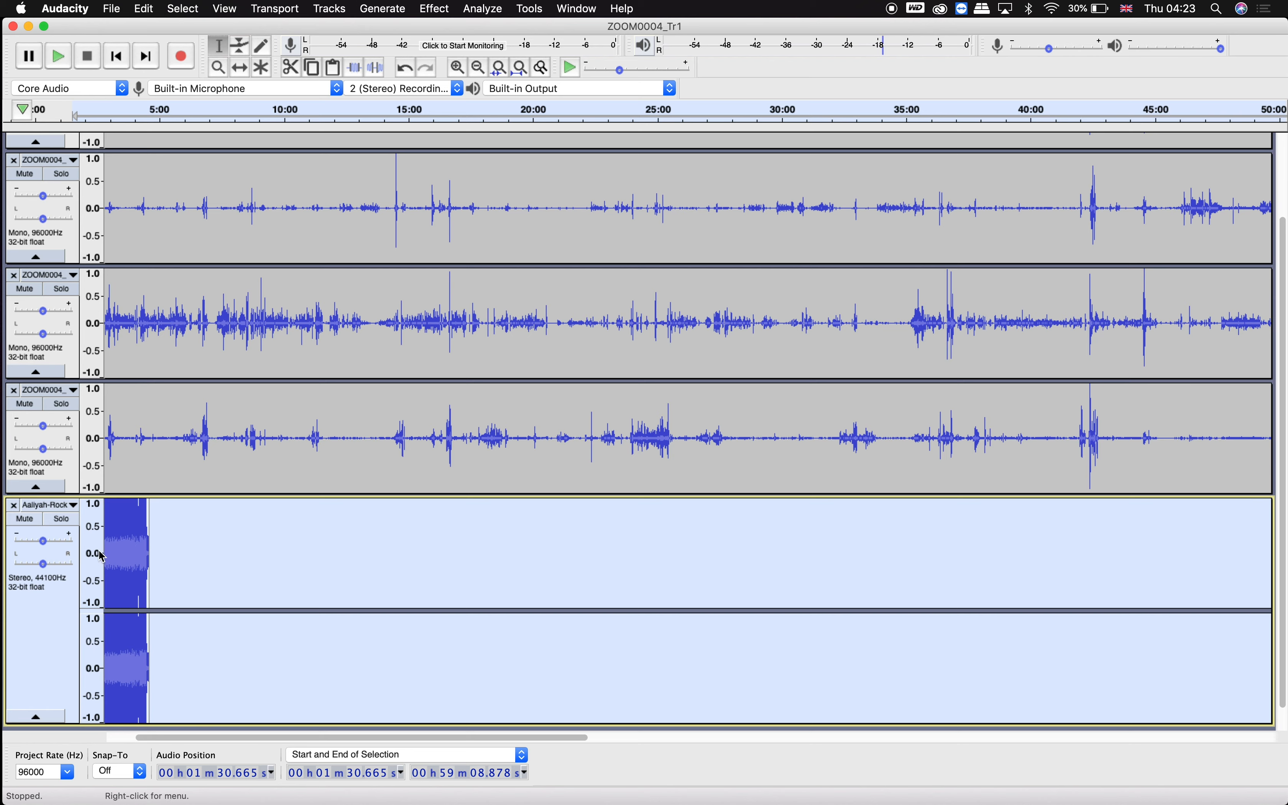
{"action": "left_click_drag", "start_coordinate": [44, 547], "coordinate": [17, 548]}
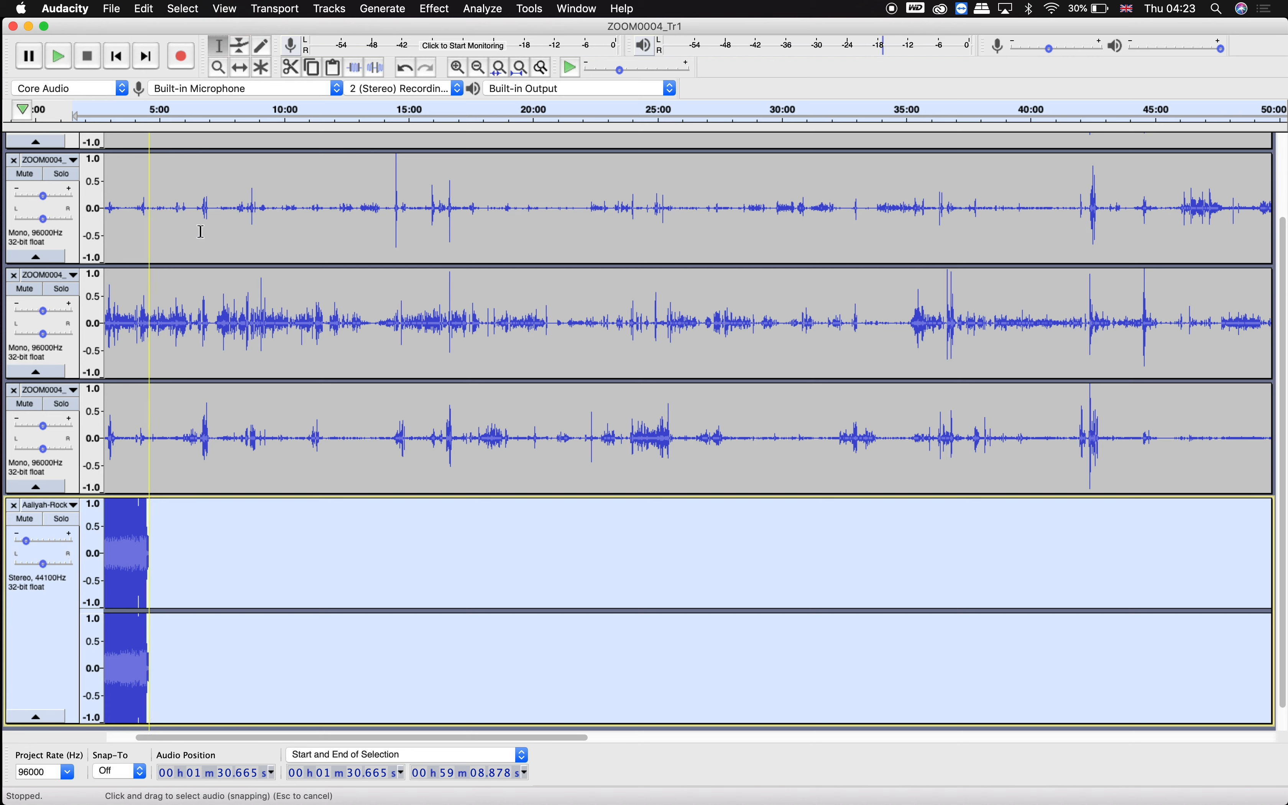
{"action": "left_click", "coordinate": [110, 115]}
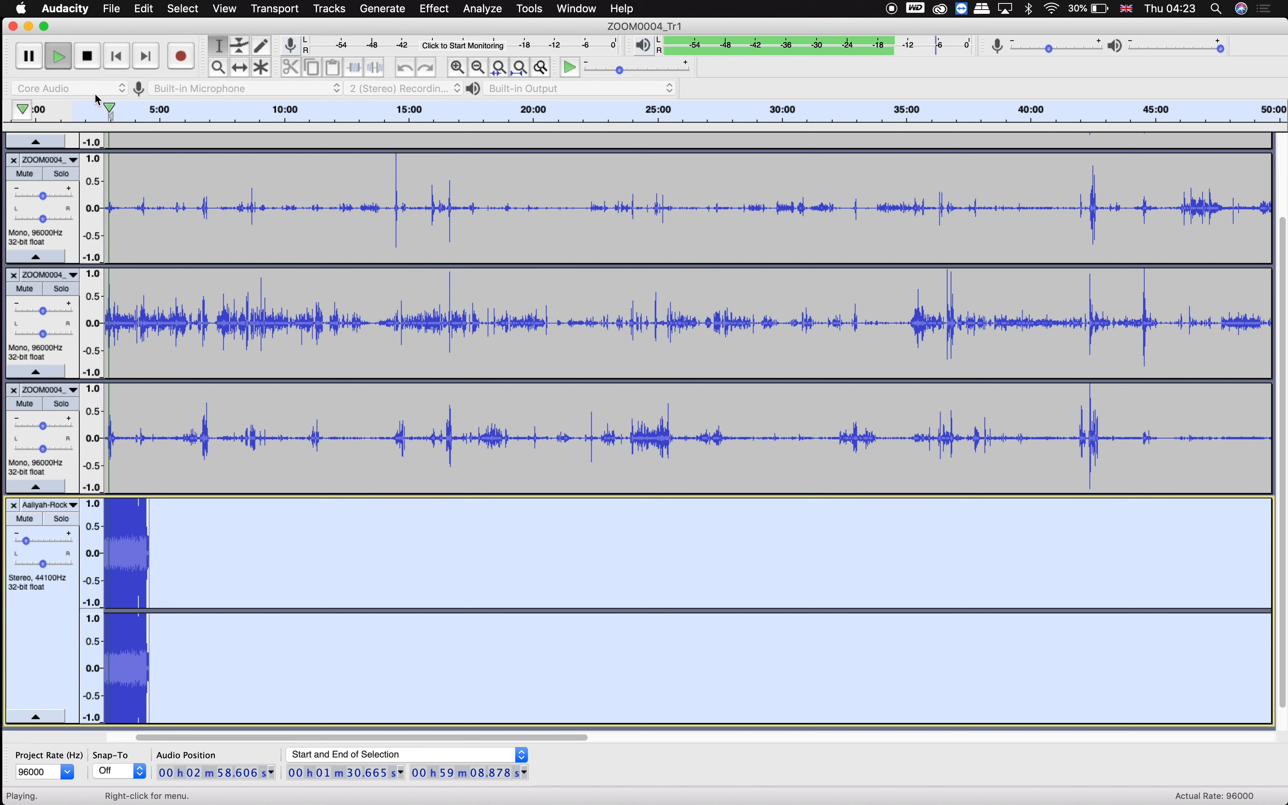
Lower the instrumental track's gain further and play the mix back to check the level.
{"action": "key", "text": "space"}
{"action": "left_click_drag", "start_coordinate": [33, 548], "coordinate": [32, 549]}
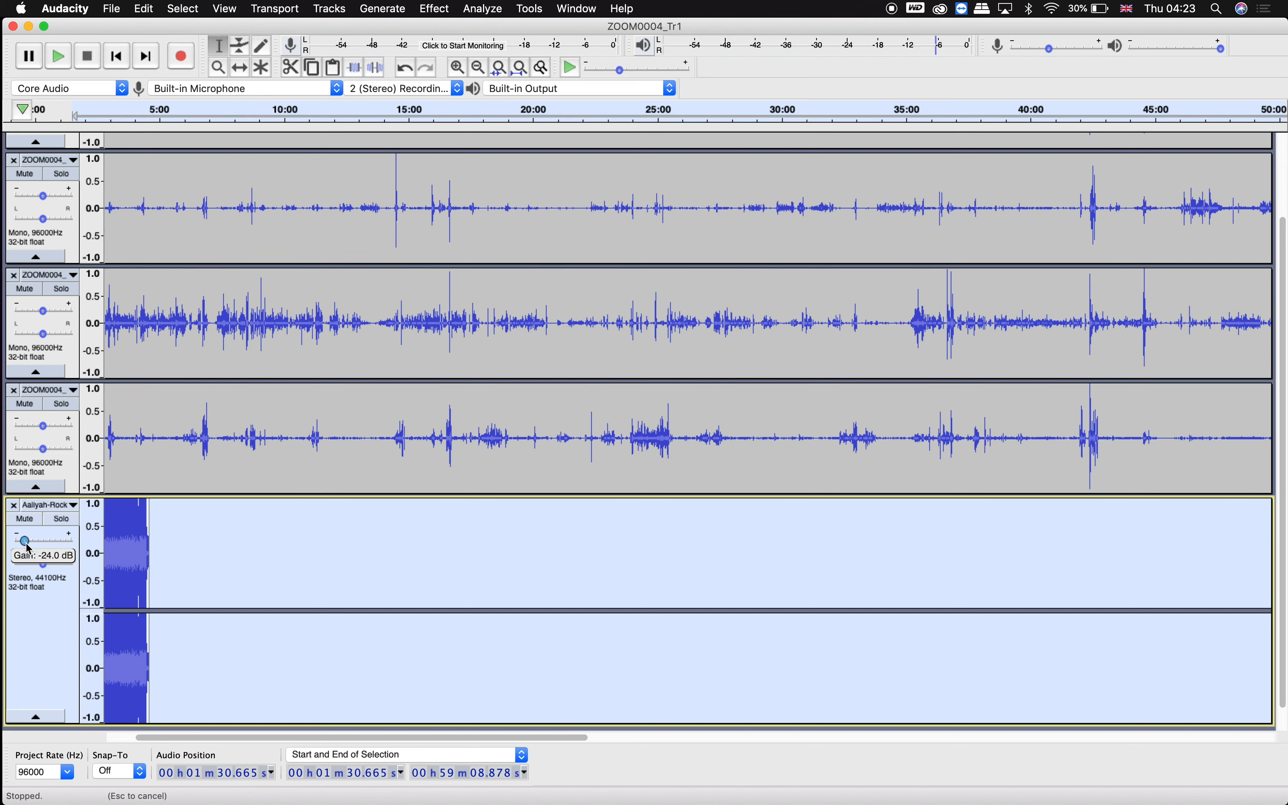
{"action": "left_click_drag", "start_coordinate": [27, 546], "coordinate": [10, 543]}
{"action": "key", "text": "space"}
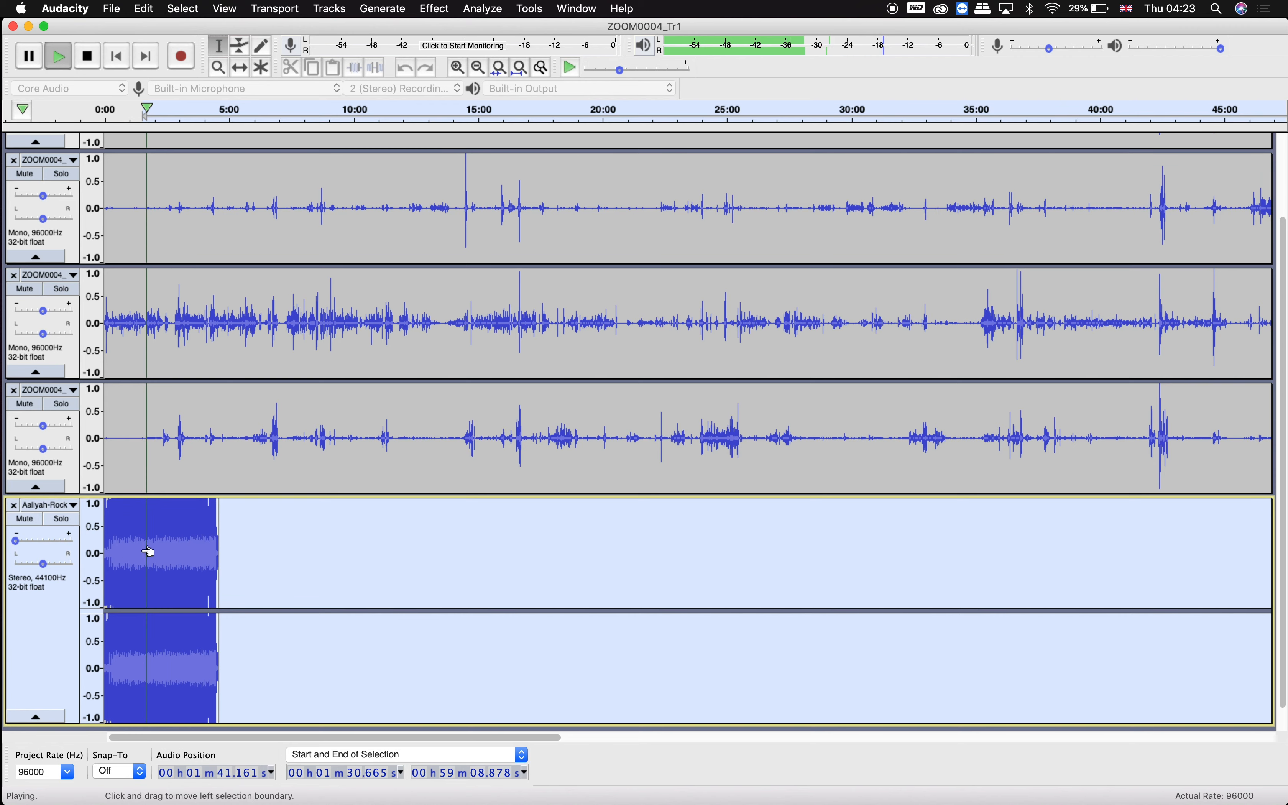
{"action": "key", "text": "space"}
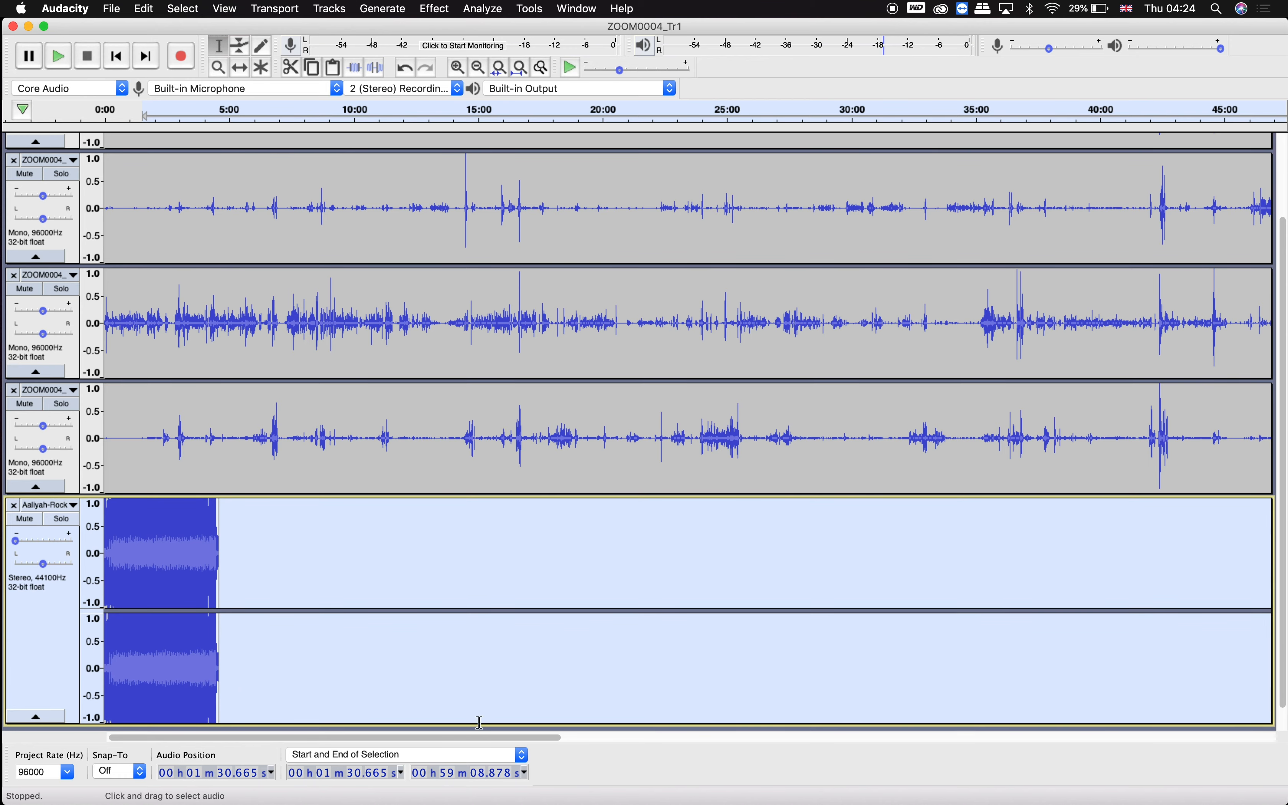
Zoom into the start of the instrumental track and delete the silent lead-in before the music.
{"action": "scroll", "coordinate": [150, 637], "scroll_direction": "up", "scroll_amount": 7}
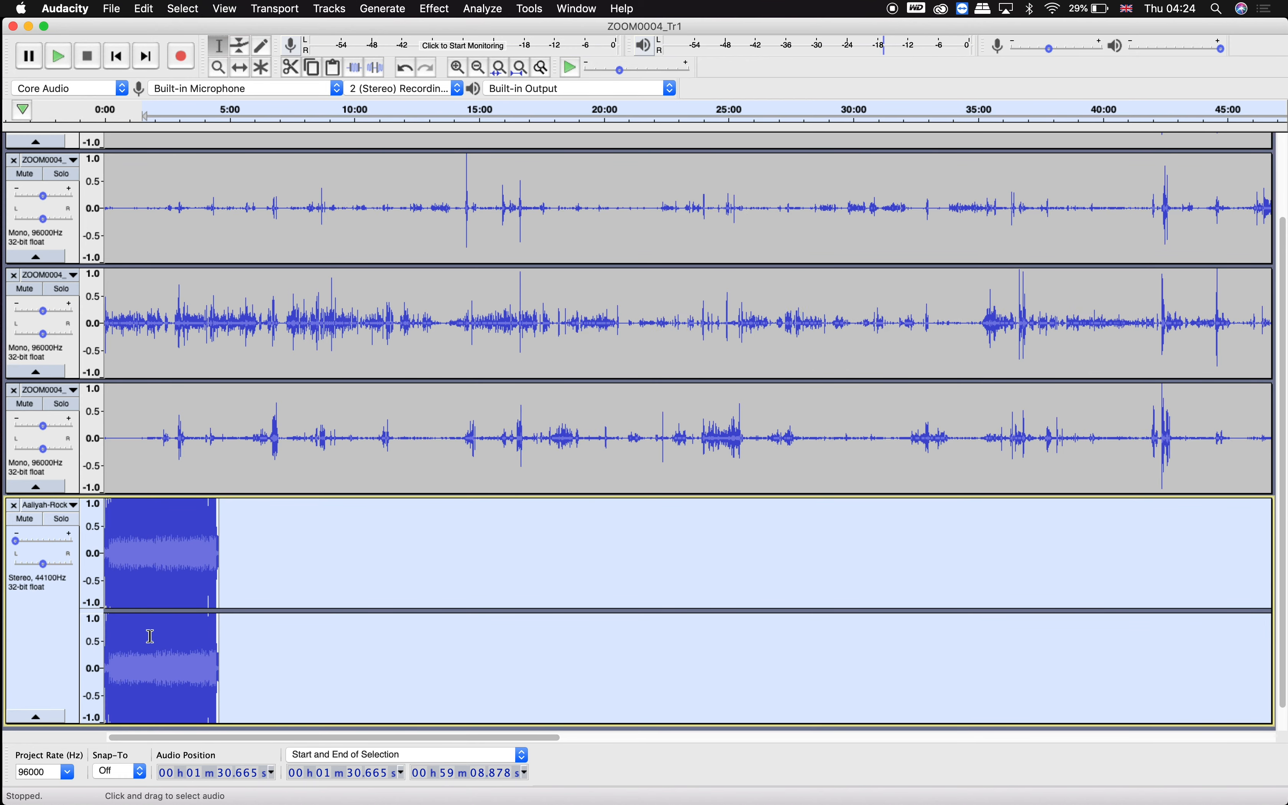
{"action": "scroll", "coordinate": [154, 636], "scroll_direction": "left", "scroll_amount": 7}
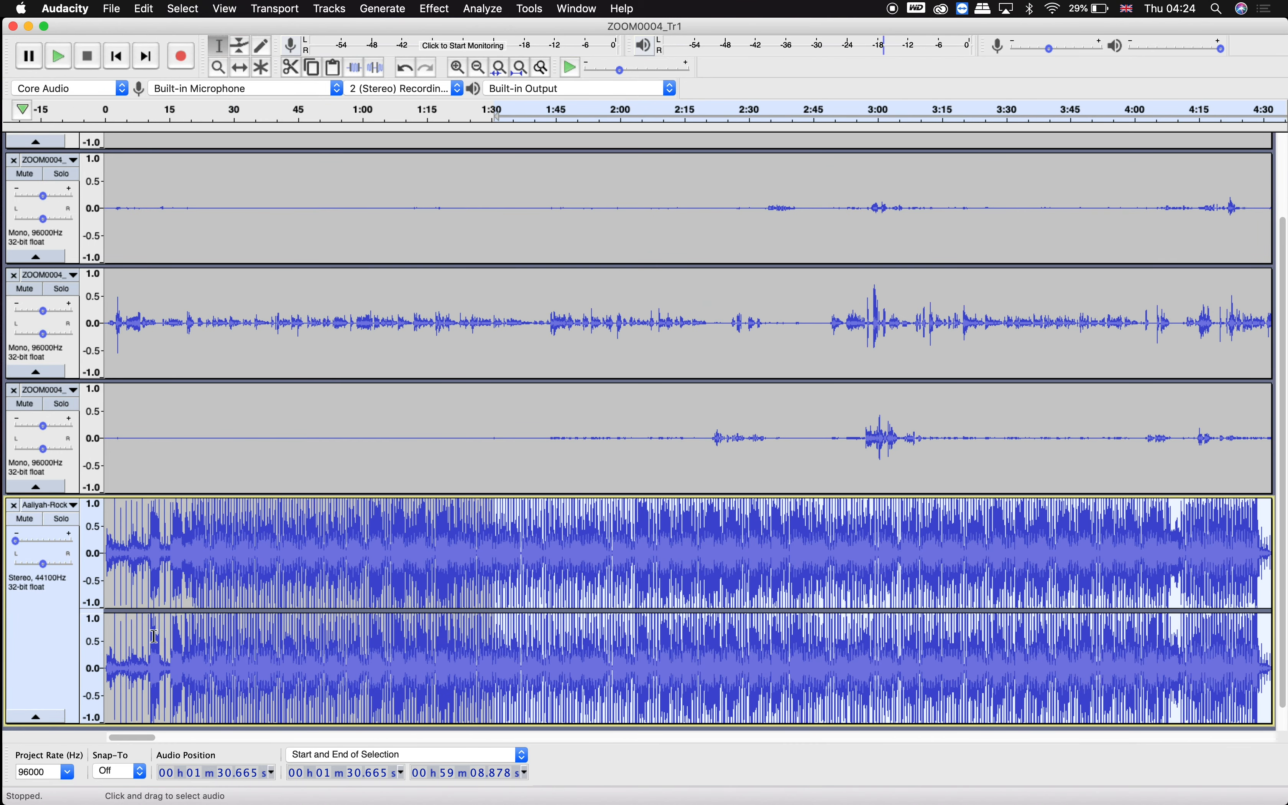
{"action": "scroll", "coordinate": [153, 636], "scroll_direction": "up", "scroll_amount": 5}
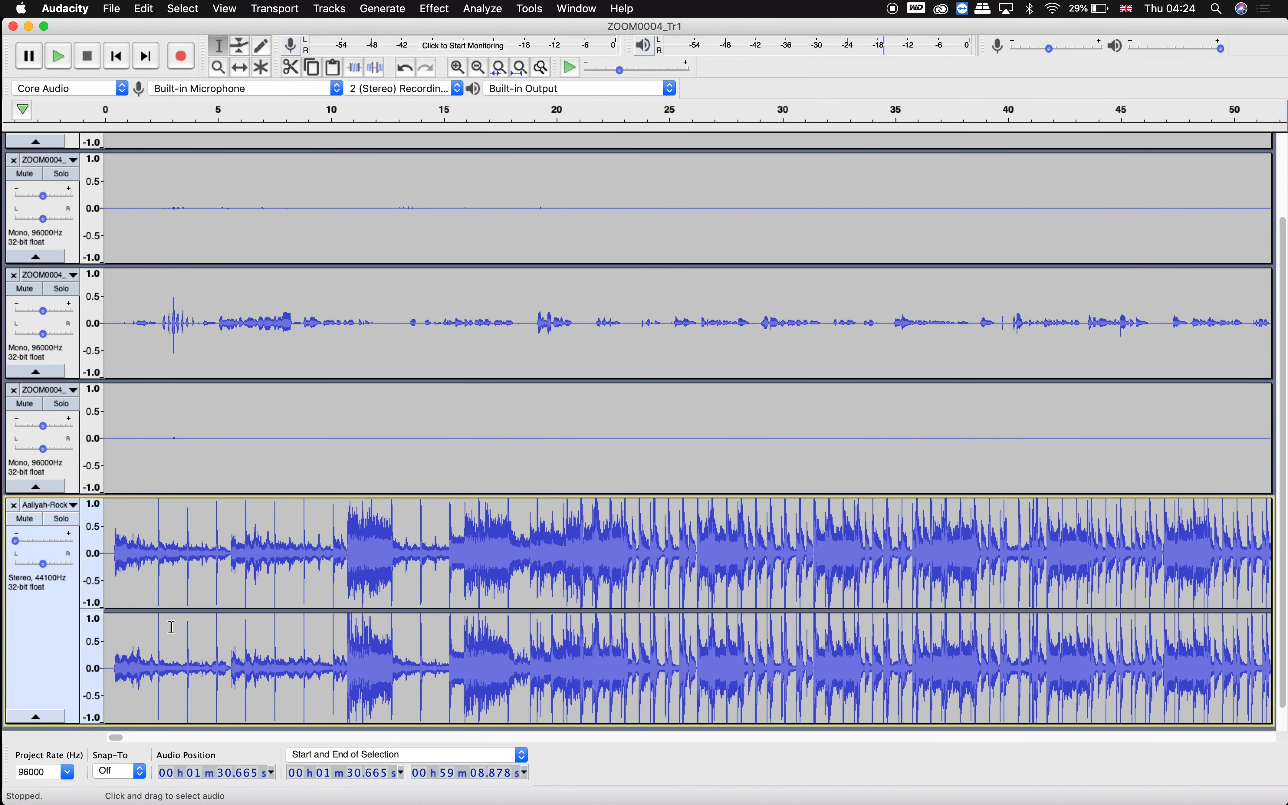
{"action": "scroll", "coordinate": [178, 616], "scroll_direction": "up", "scroll_amount": 2}
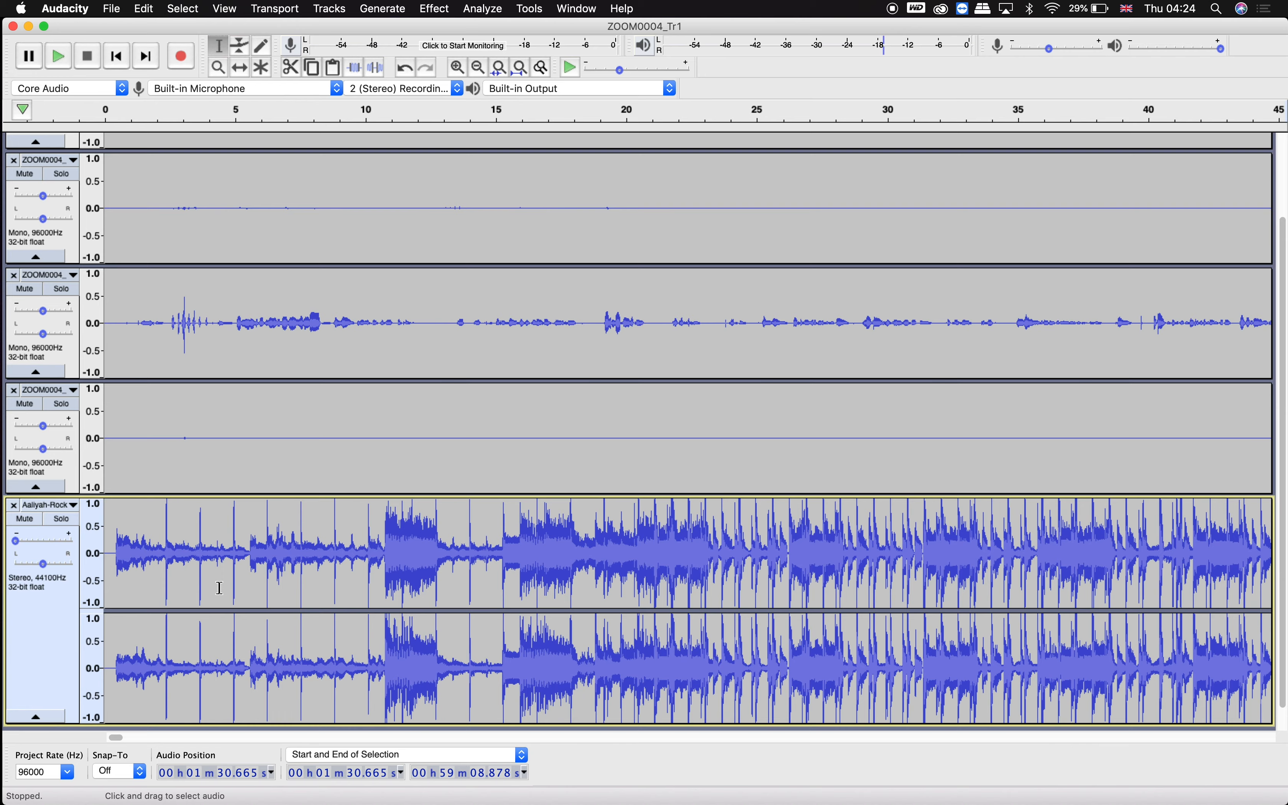
{"action": "scroll", "coordinate": [220, 587], "scroll_direction": "up", "scroll_amount": 5}
{"action": "scroll", "coordinate": [220, 587], "scroll_direction": "left", "scroll_amount": 10}
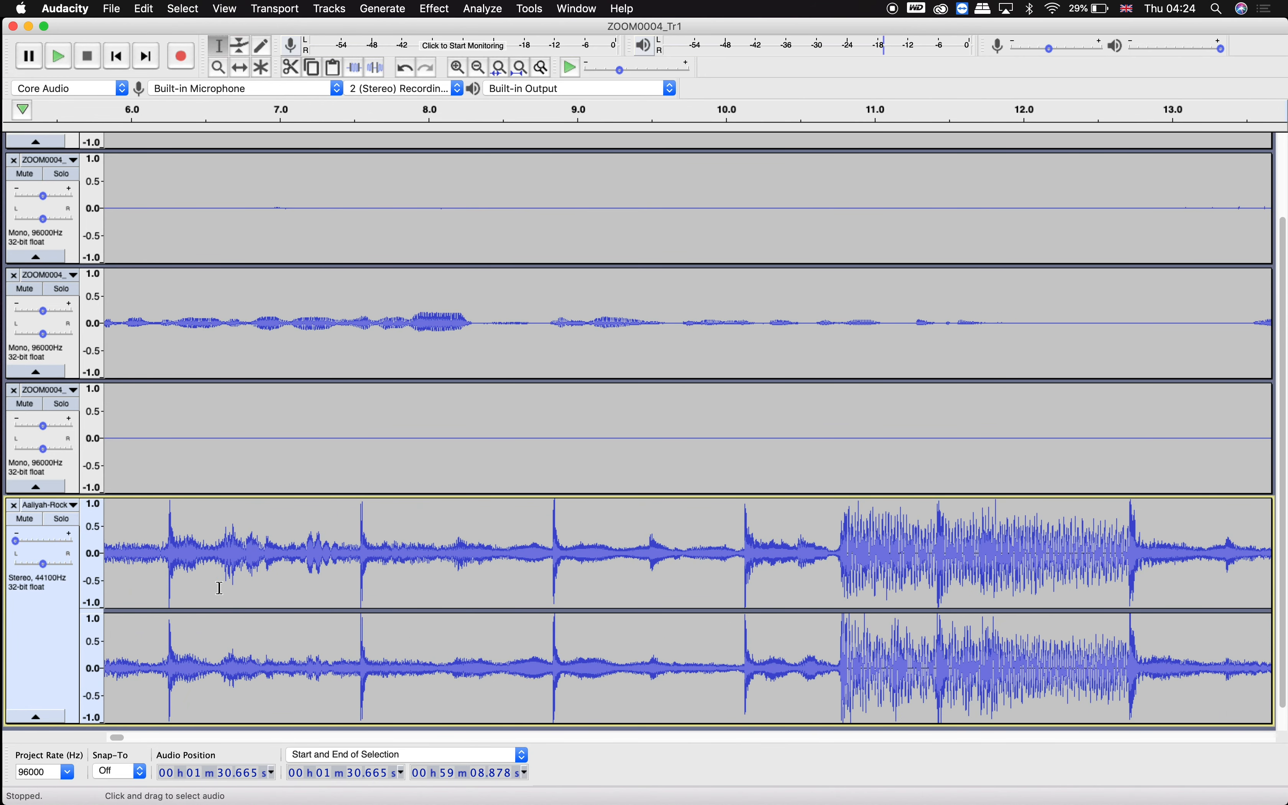
{"action": "left_click_drag", "start_coordinate": [110, 553], "coordinate": [167, 553]}
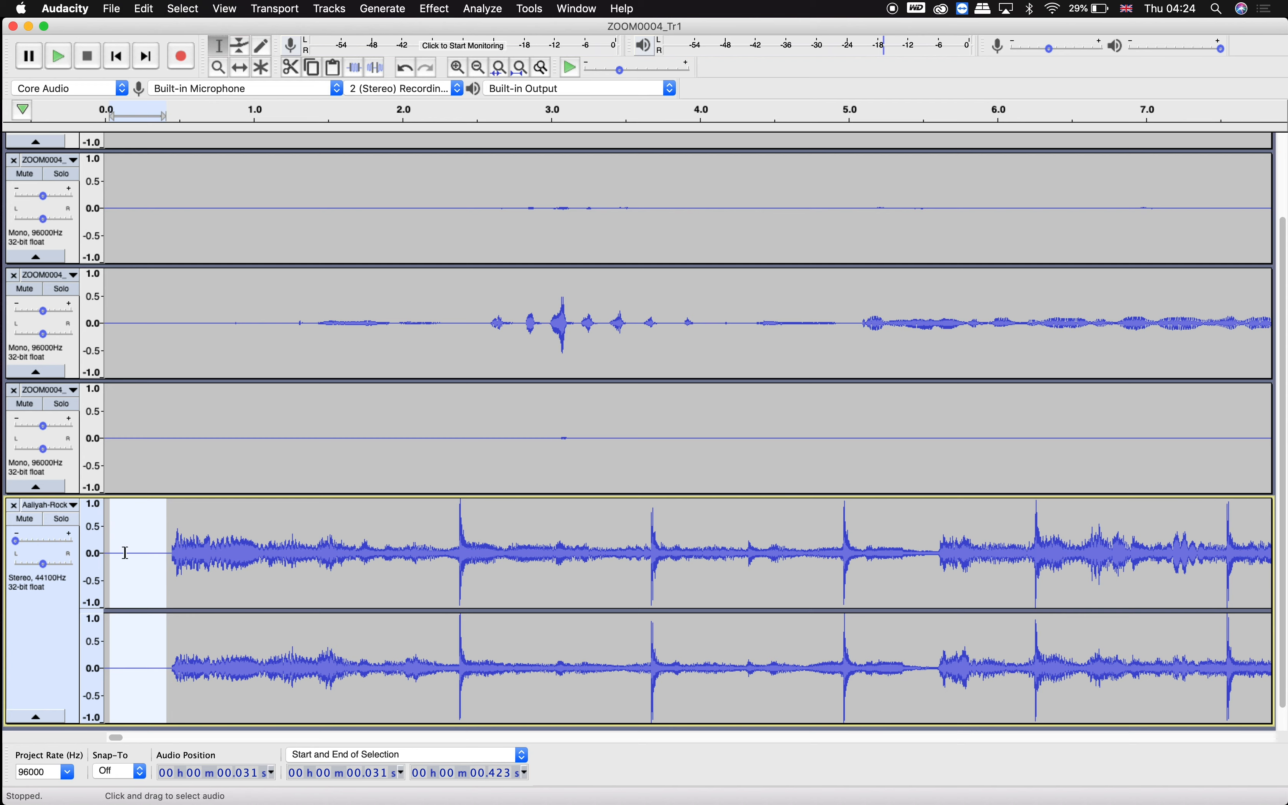
{"action": "key", "text": "Delete"}
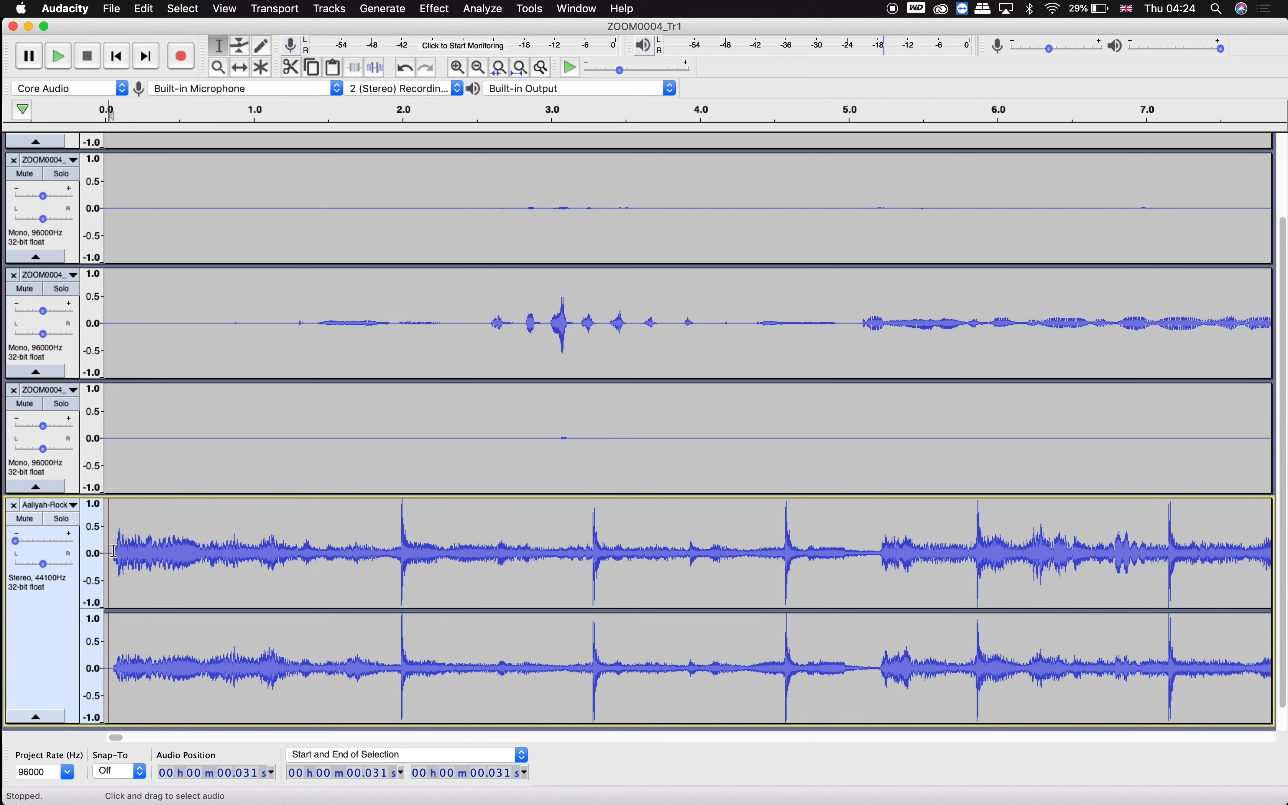
{"action": "left_click_drag", "start_coordinate": [117, 553], "coordinate": [104, 554]}
{"action": "key", "text": "Delete"}
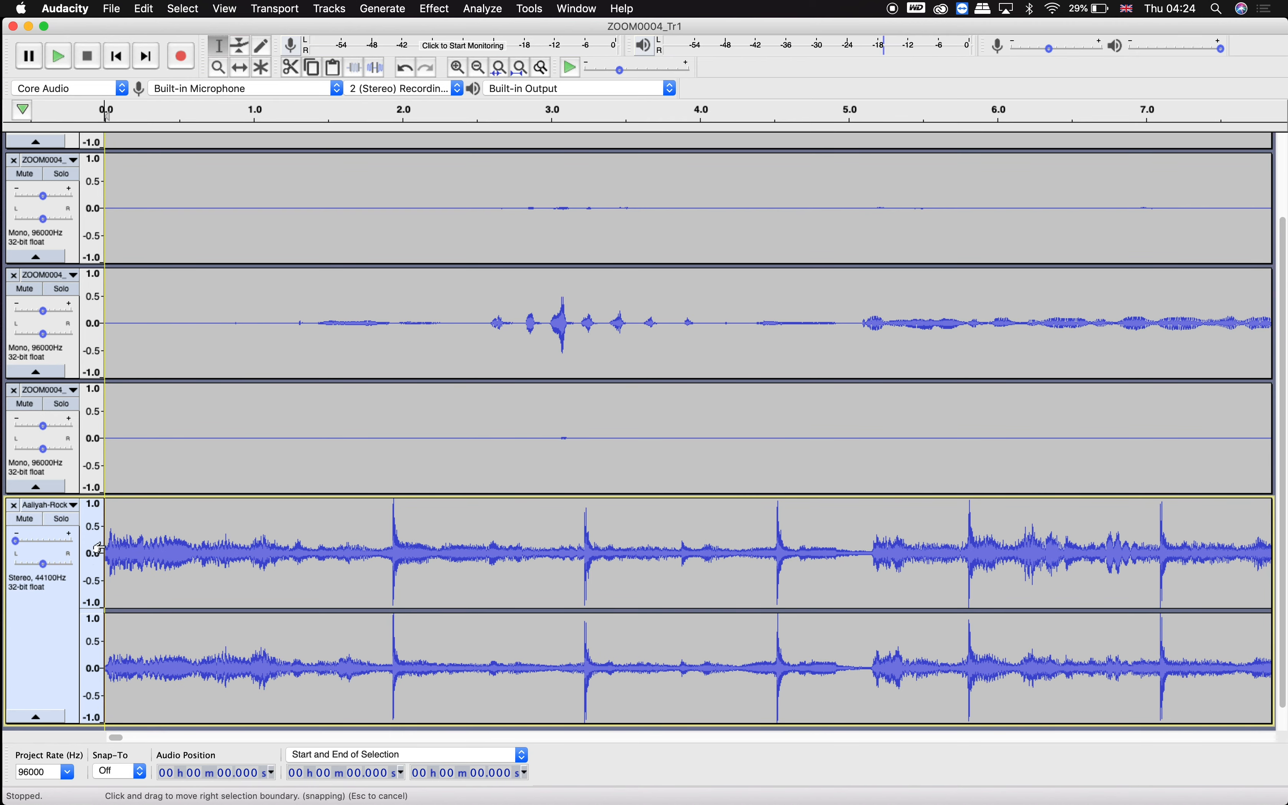
Apply a Fade In to the first 1.2 seconds of the instrumental track.
{"action": "left_click_drag", "start_coordinate": [110, 541], "coordinate": [288, 535]}
{"action": "left_click", "coordinate": [116, 535]}
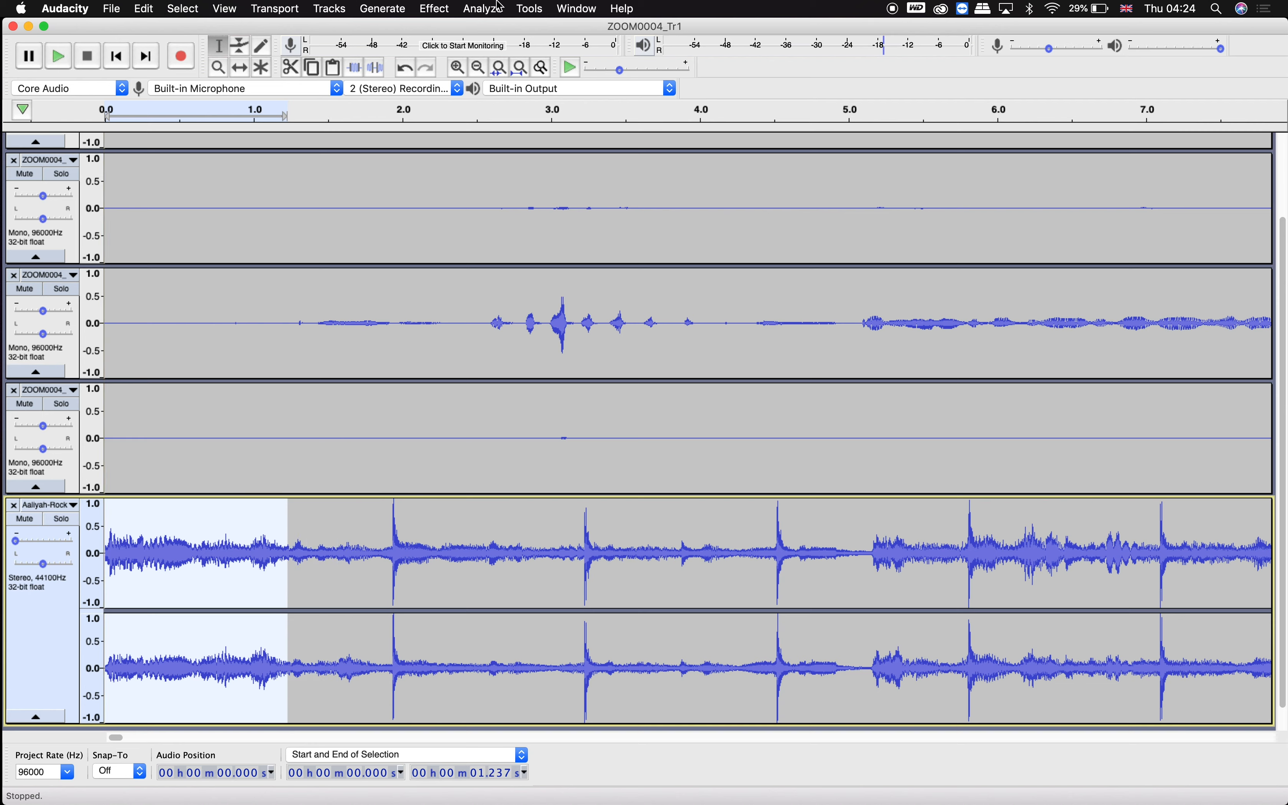
{"action": "left_click", "coordinate": [436, 8]}
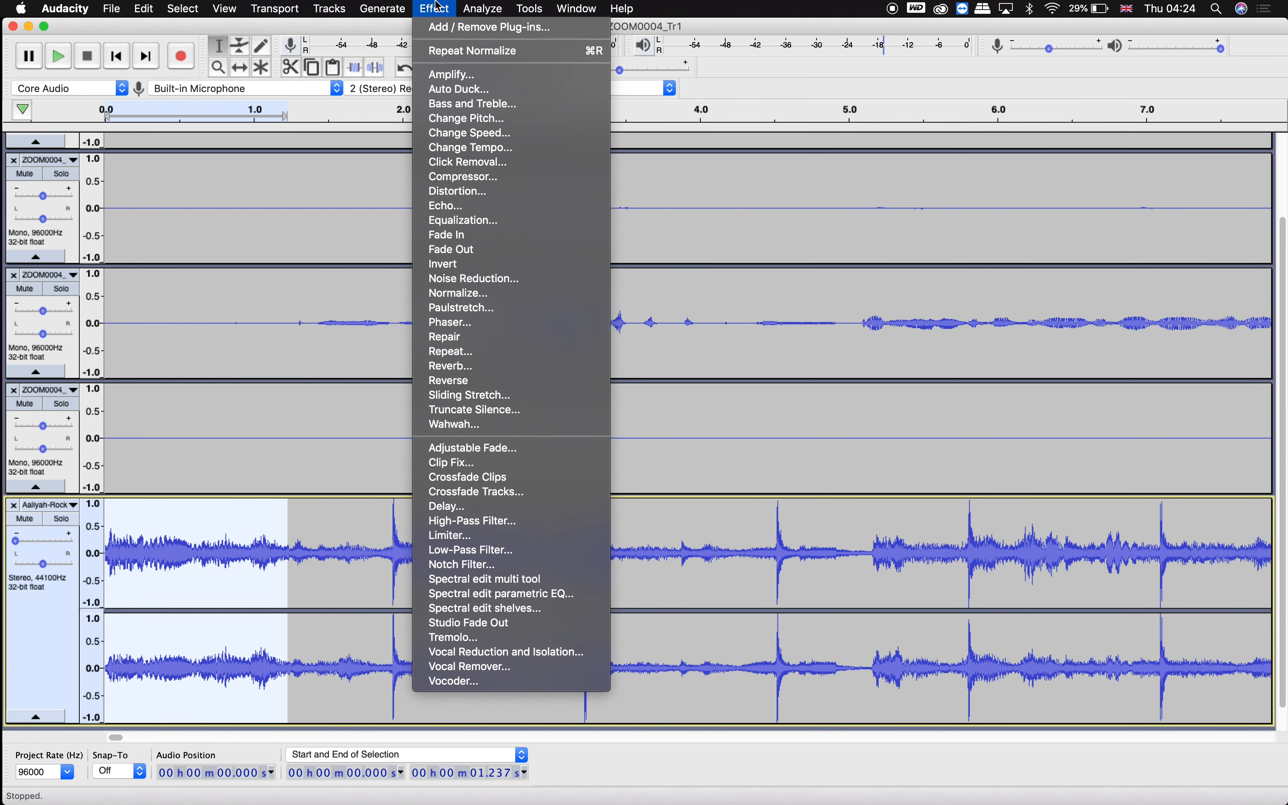
{"action": "left_click", "coordinate": [494, 242]}
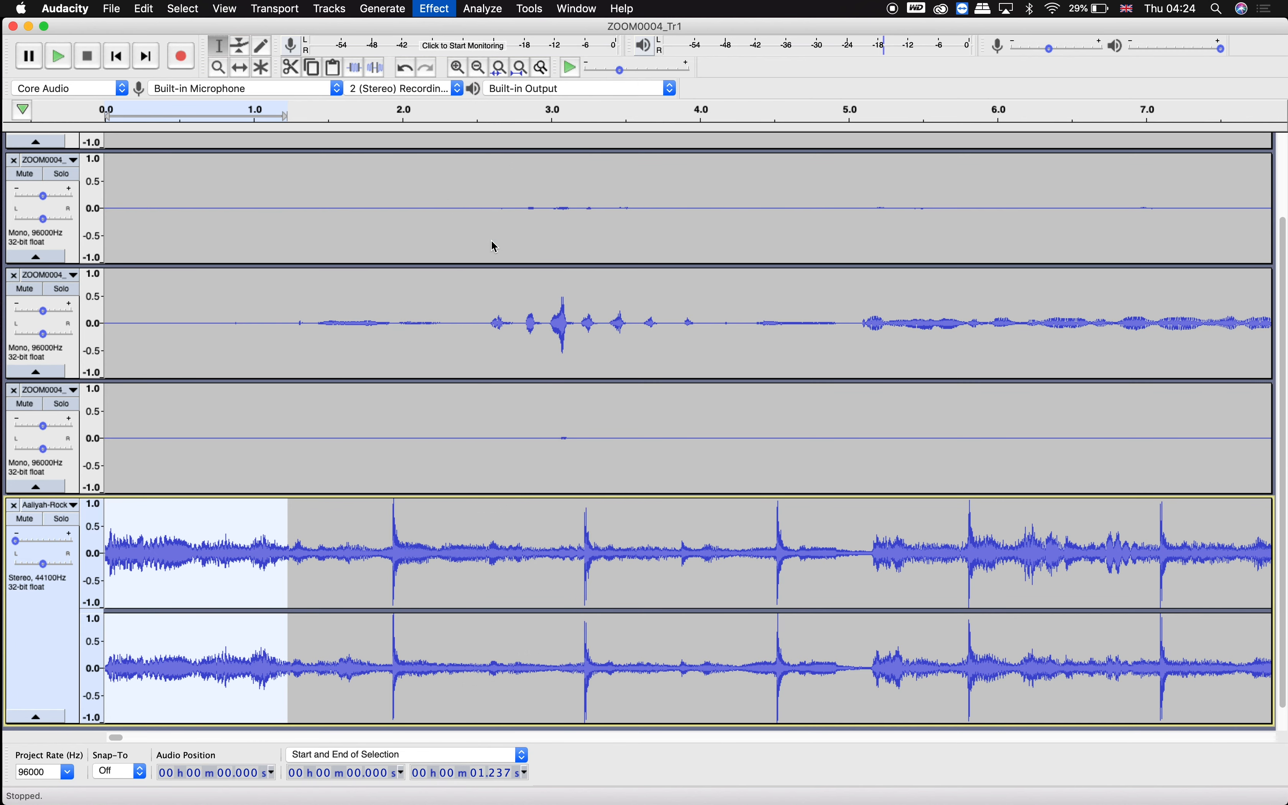
Play the project from the start of the instrumental to check the fade-in.
{"action": "left_click", "coordinate": [122, 526]}
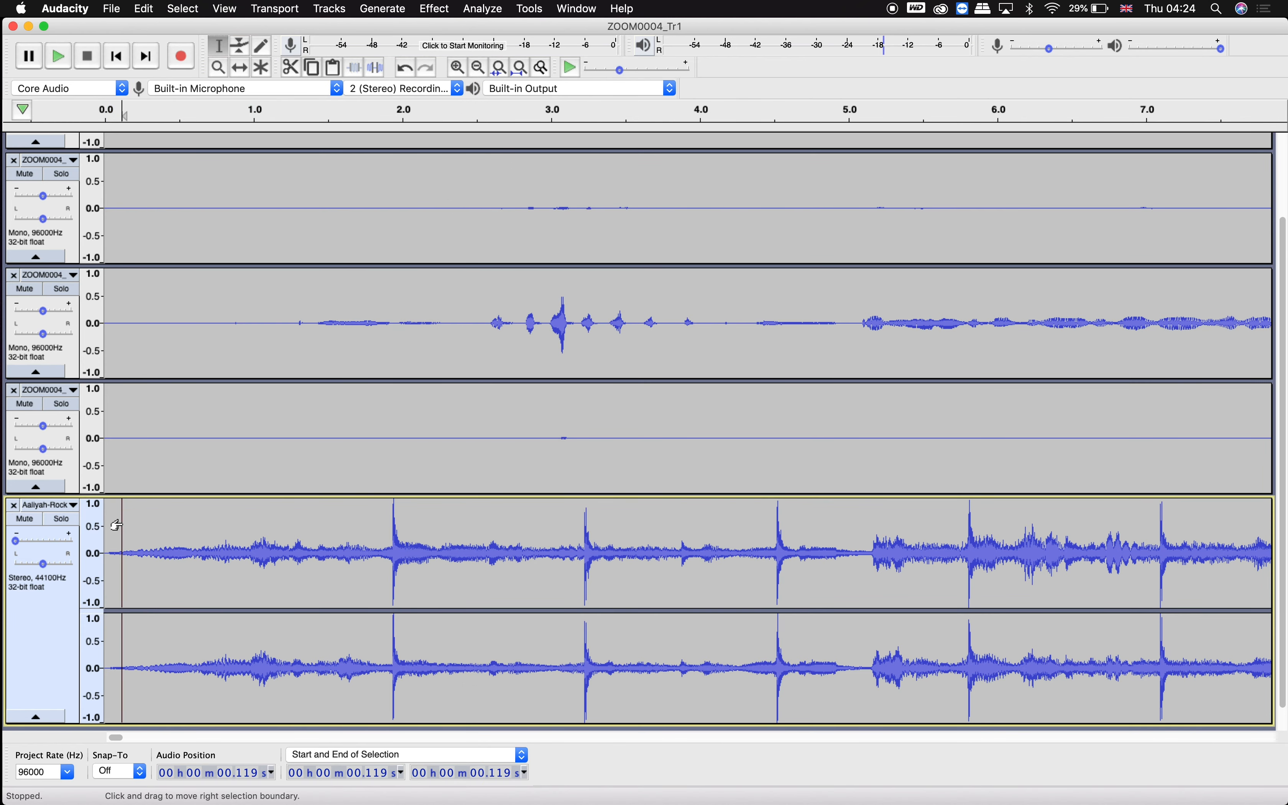
{"action": "key", "text": "space"}
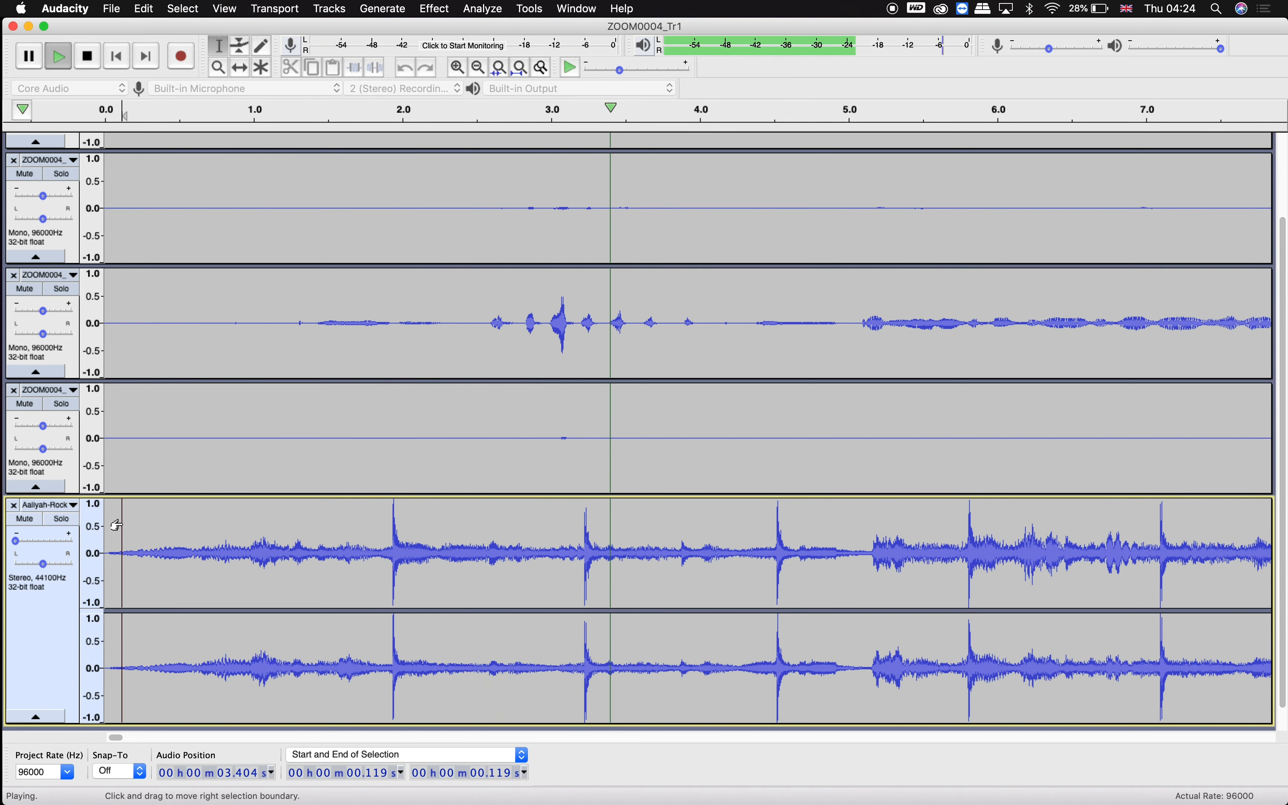
{"action": "key", "text": "space"}
Select the whole instrumental clip and normalize its peak amplitude to -8 dB.
{"action": "scroll", "coordinate": [119, 527], "scroll_direction": "down", "scroll_amount": 3}
{"action": "scroll", "coordinate": [121, 528], "scroll_direction": "down", "scroll_amount": 10}
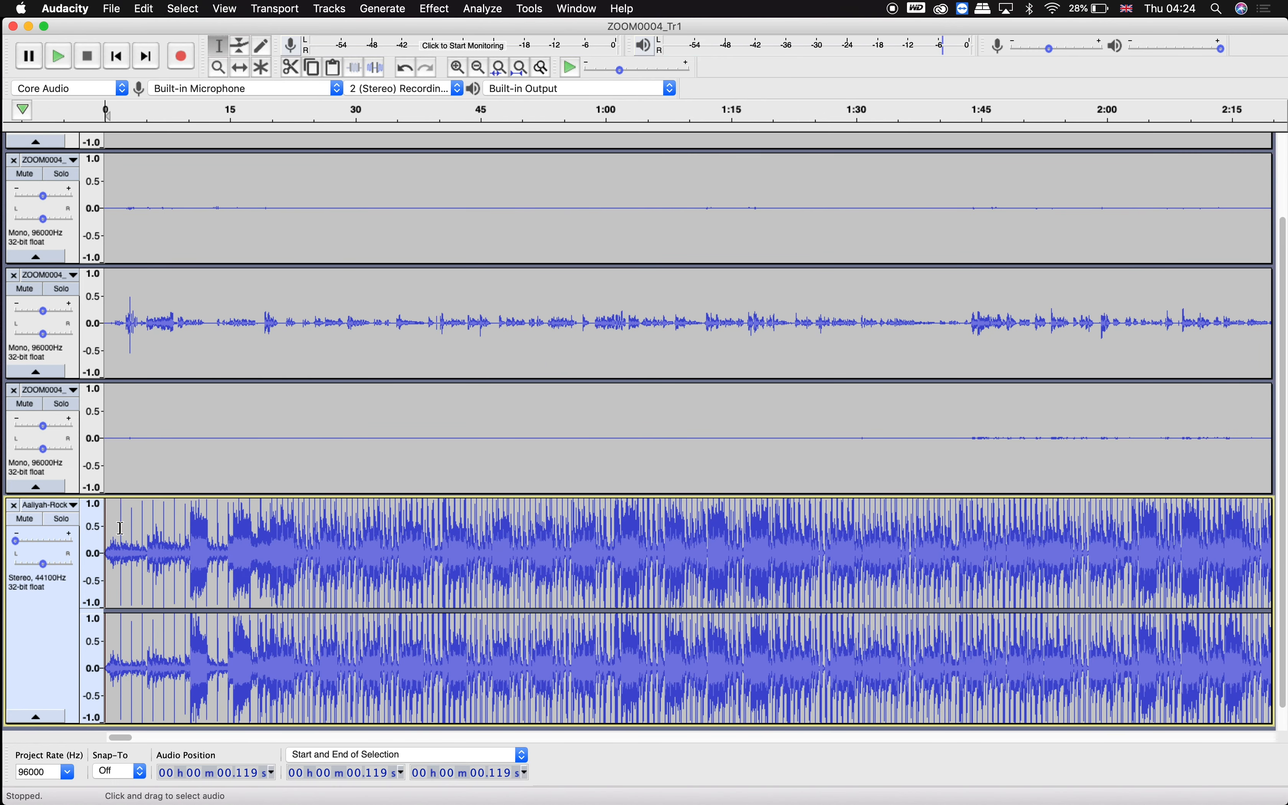
{"action": "scroll", "coordinate": [122, 527], "scroll_direction": "up", "scroll_amount": 3}
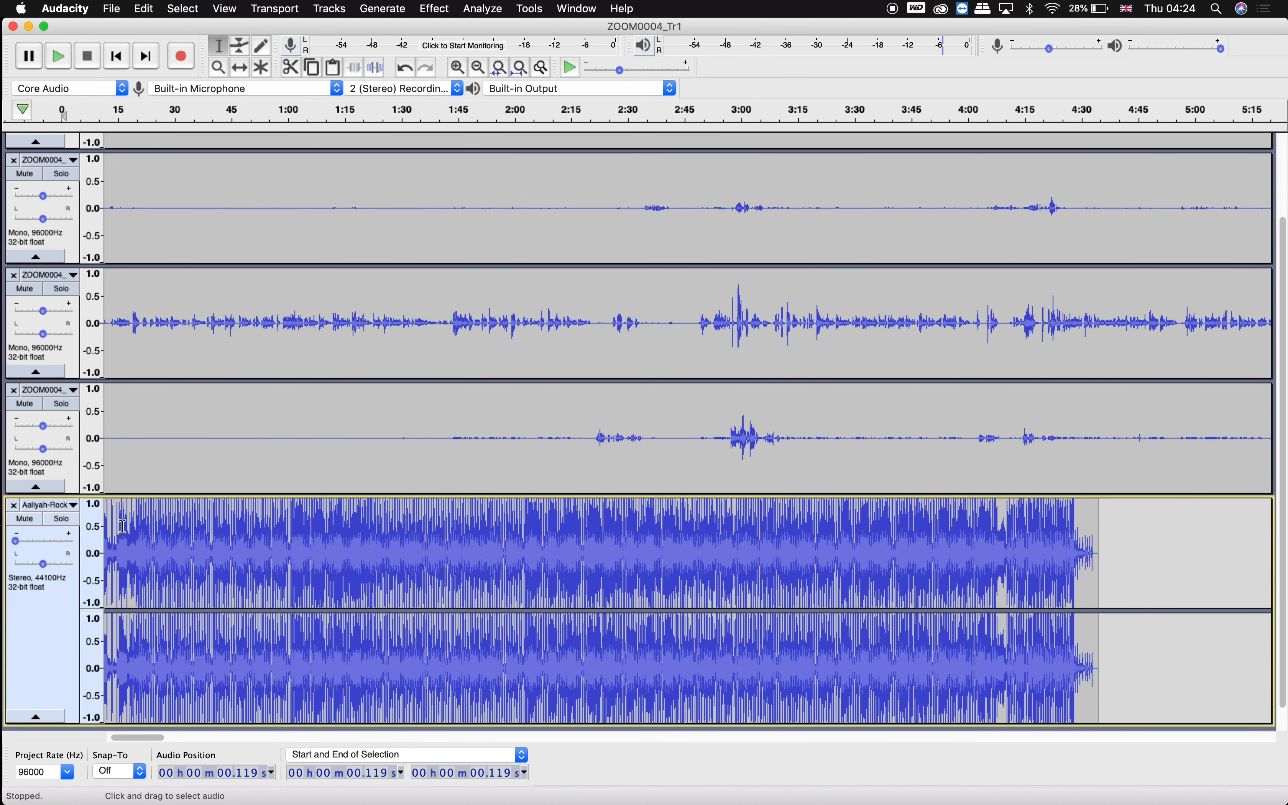
{"action": "left_click_drag", "start_coordinate": [1146, 568], "coordinate": [51, 539]}
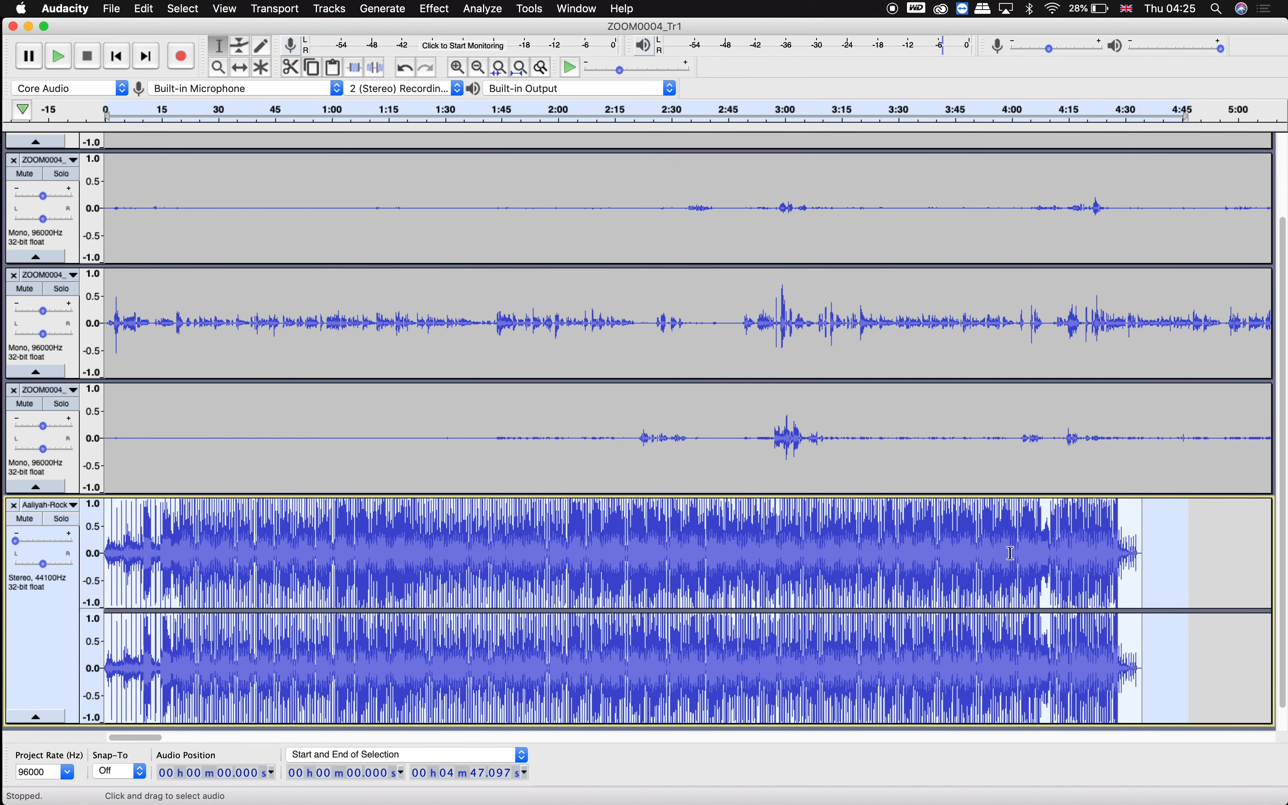
{"action": "left_click", "coordinate": [432, 7]}
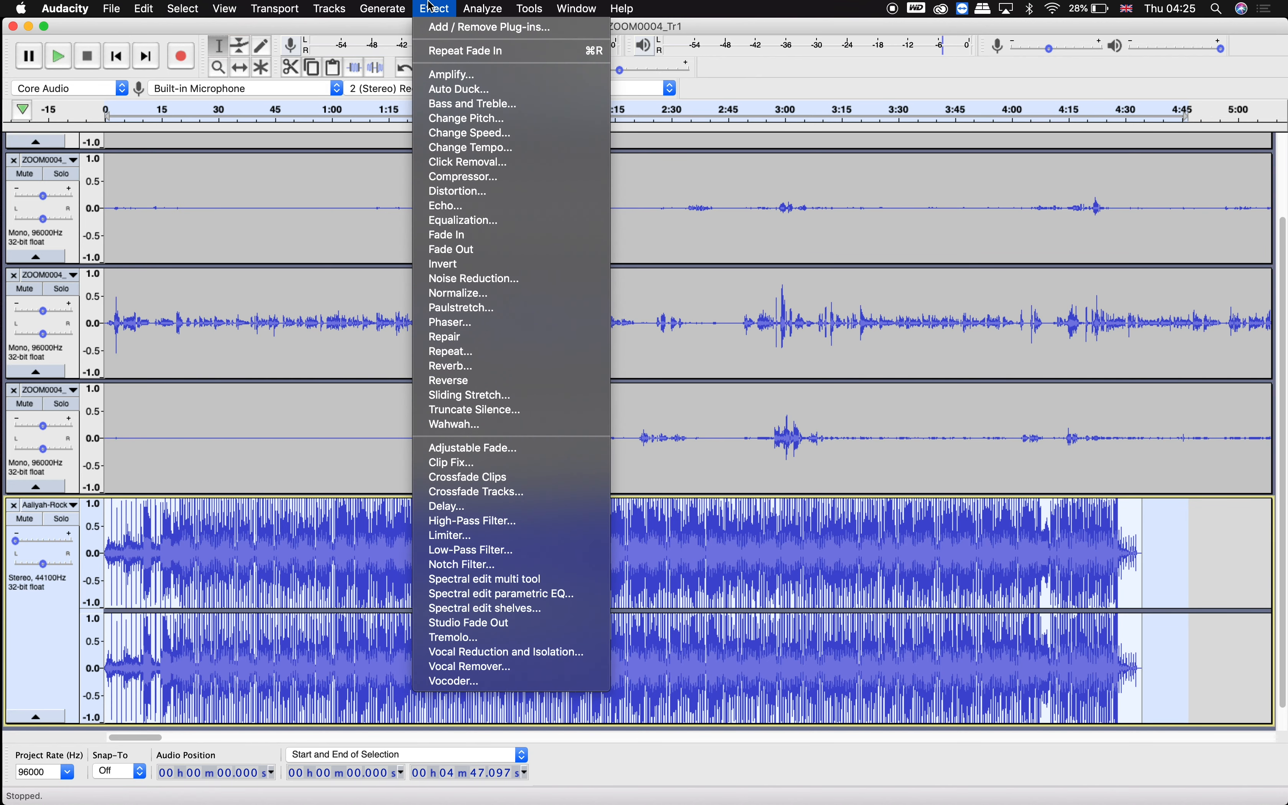
{"action": "left_click", "coordinate": [474, 297]}
{"action": "double_click", "coordinate": [714, 393]}
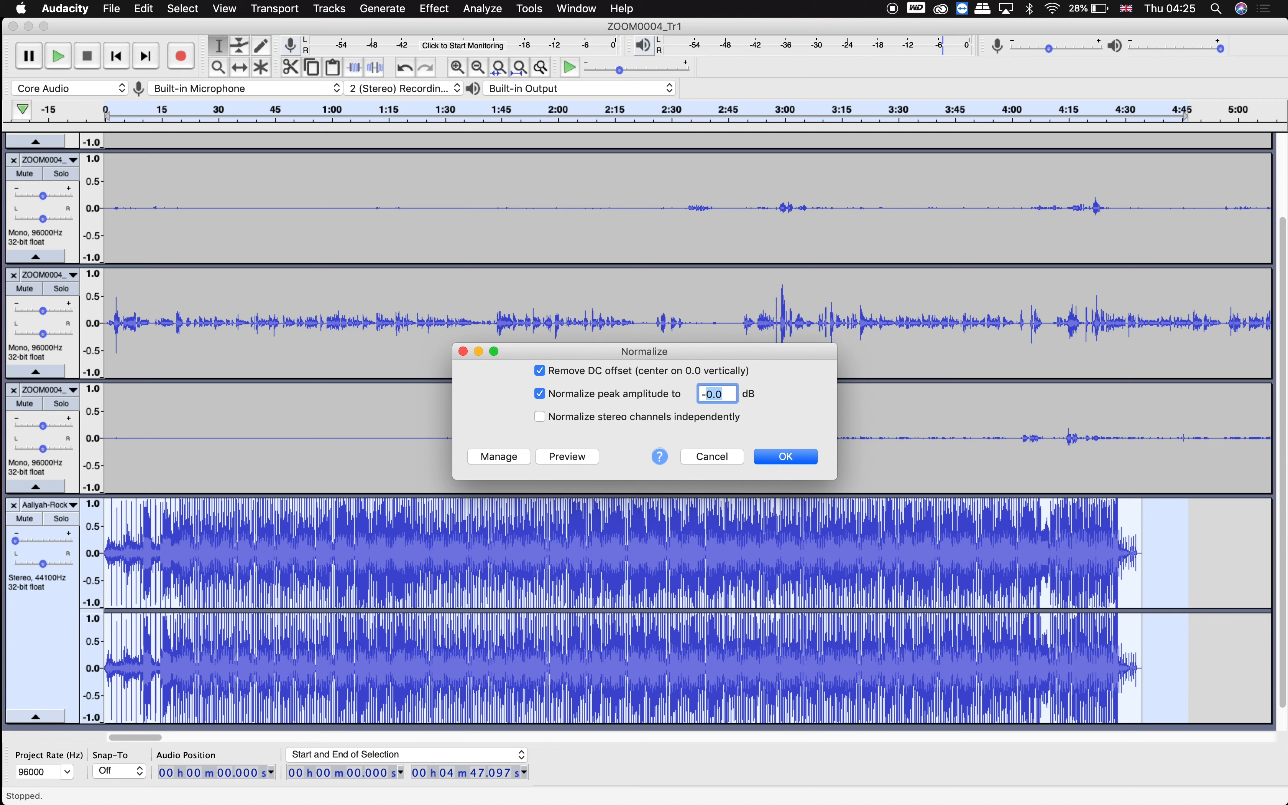
{"action": "double_click", "coordinate": [705, 391]}
{"action": "type", "text": "-"}
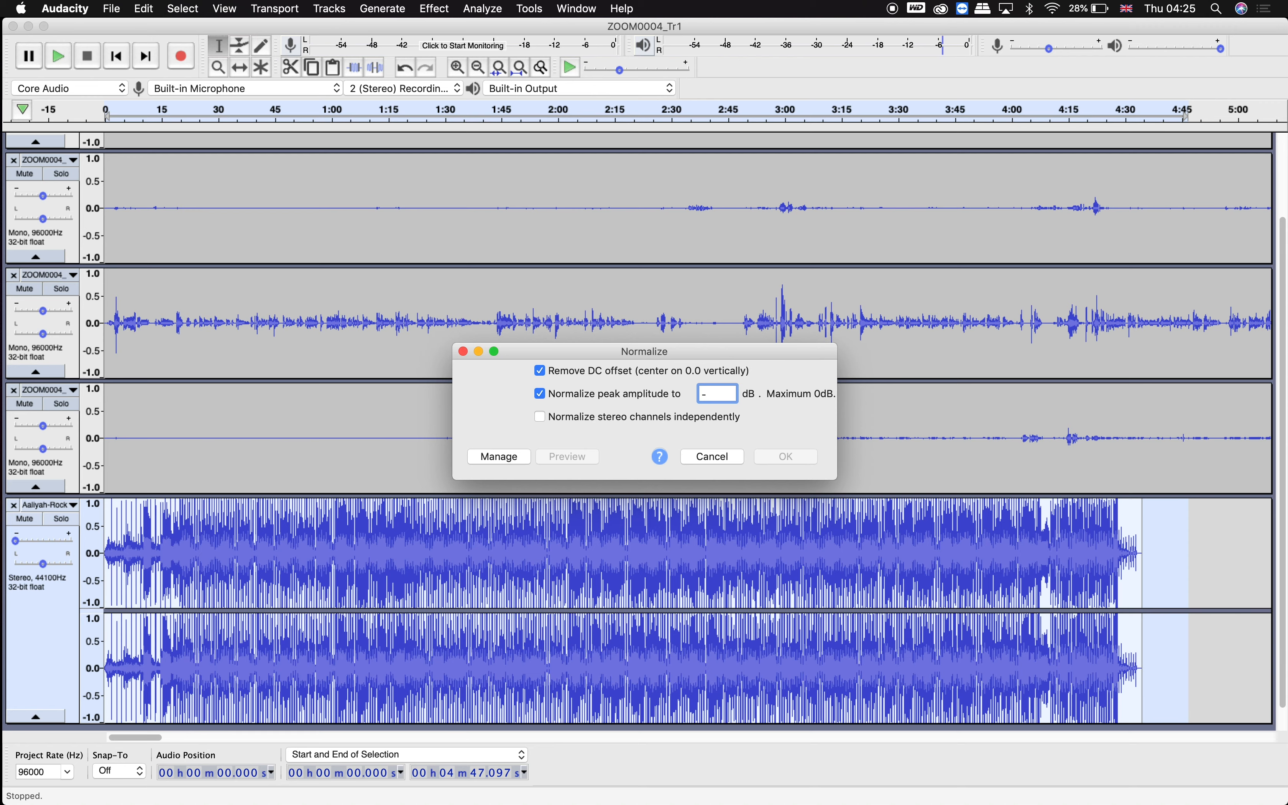
{"action": "type", "text": "8"}
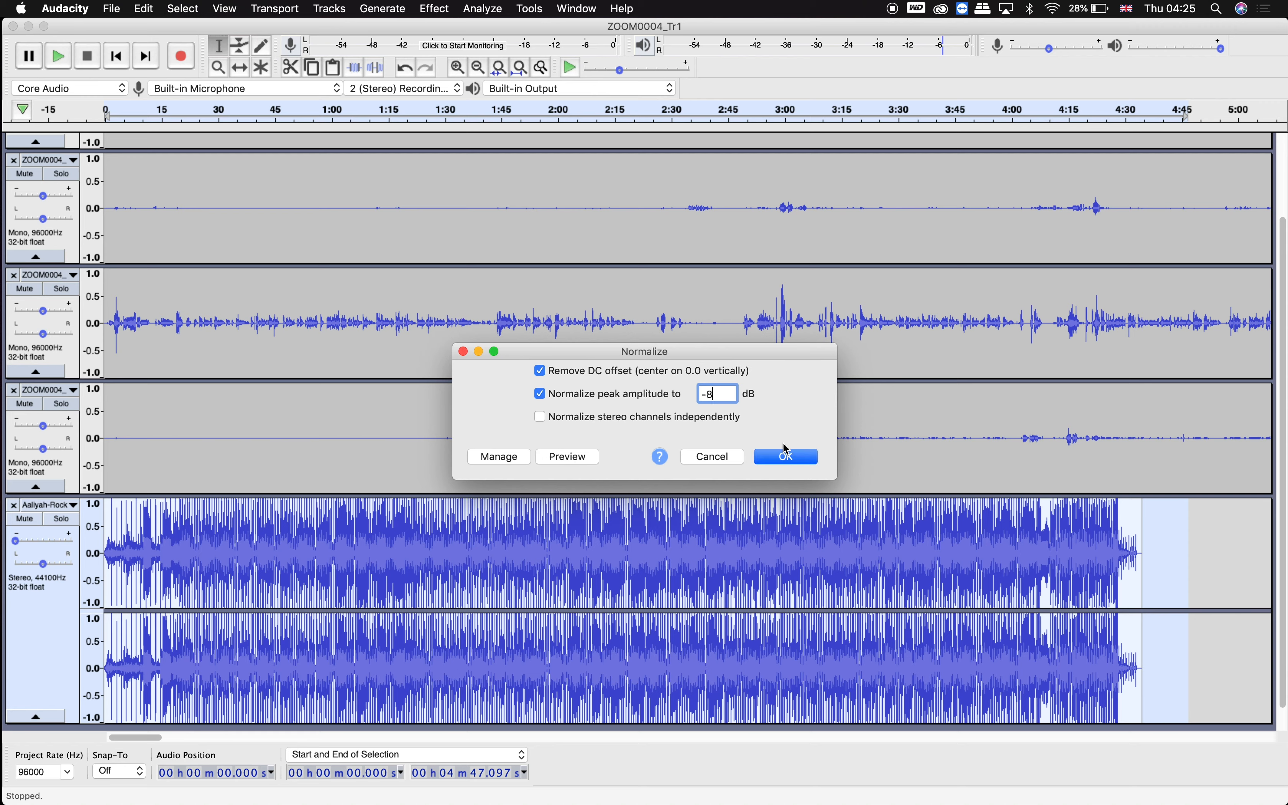
{"action": "left_click", "coordinate": [788, 457]}
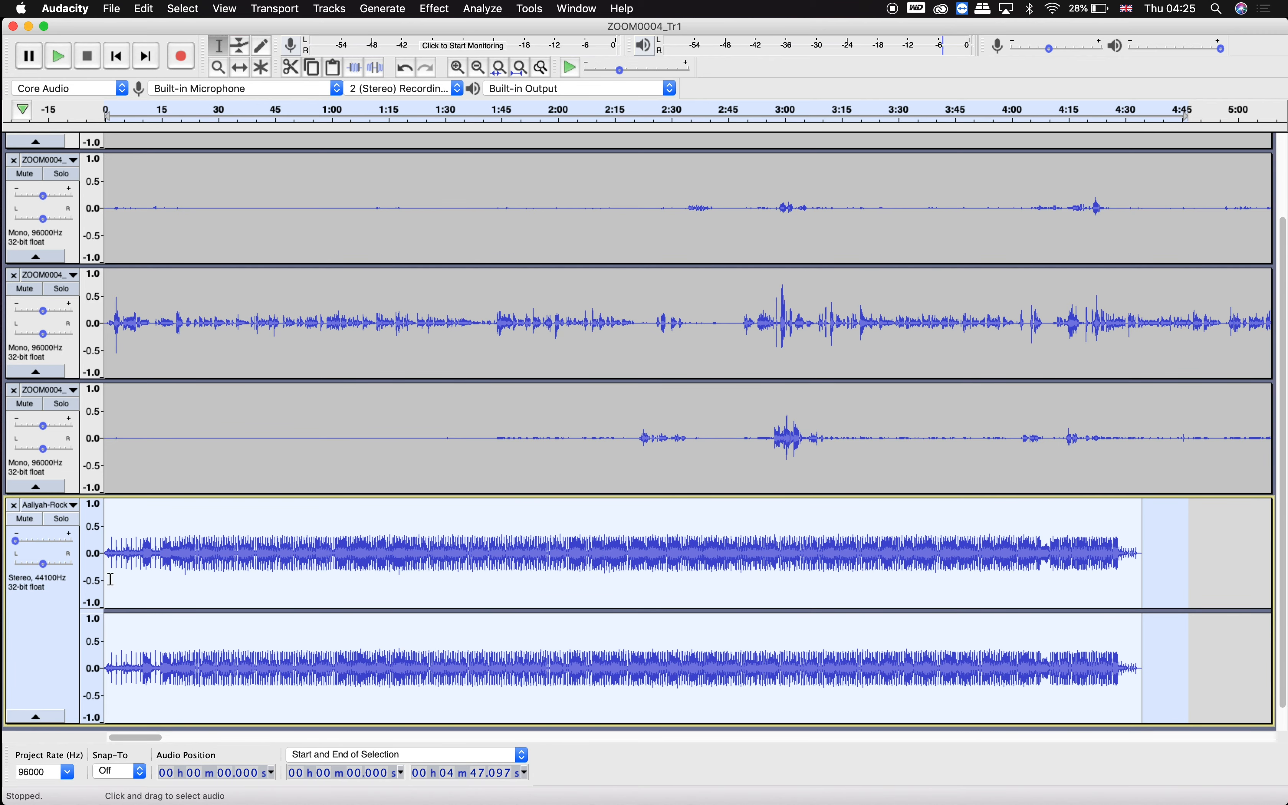
Play the project from the start and nudge the instrumental track's gain slightly higher.
{"action": "left_click", "coordinate": [111, 579]}
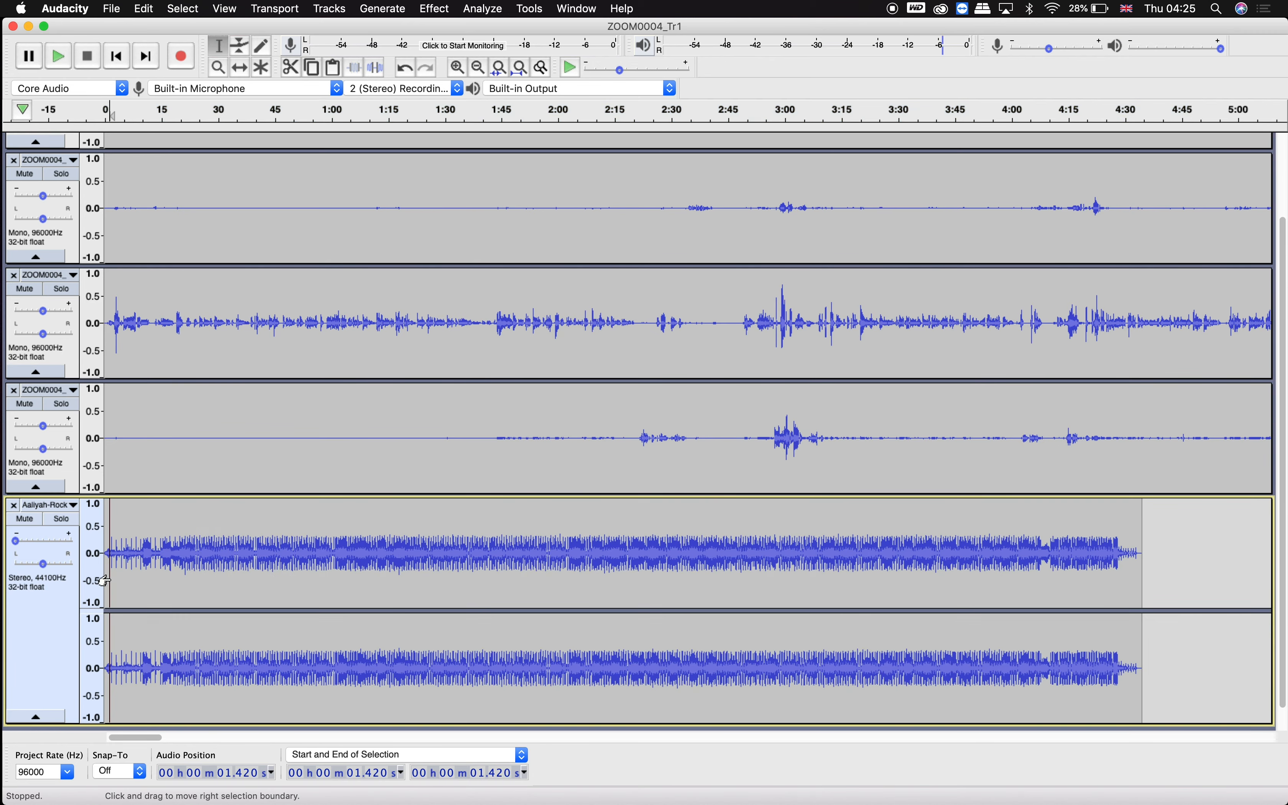
{"action": "key", "text": "space"}
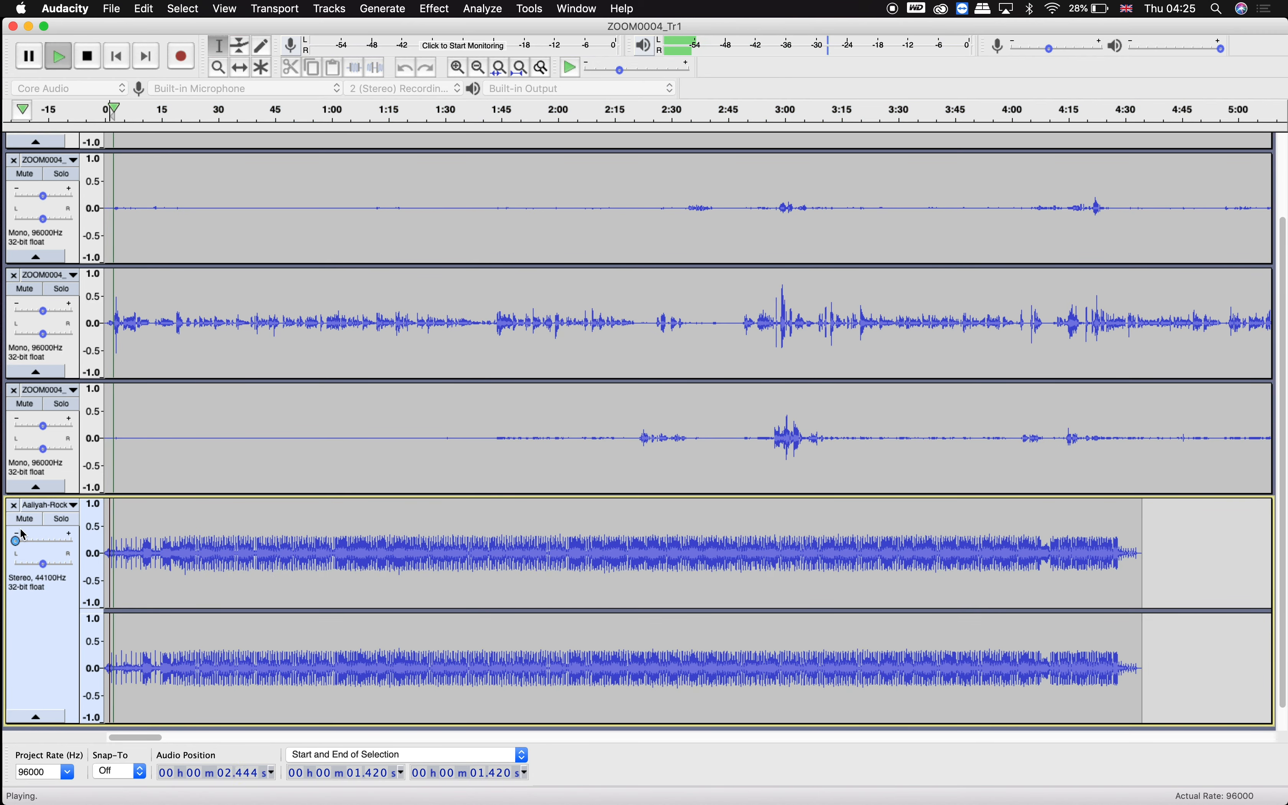
{"action": "mouse_move", "coordinate": [16, 540]}
{"action": "left_mouse_down"}
{"action": "mouse_move", "coordinate": [43, 546]}
{"action": "mouse_move", "coordinate": [22, 542]}
{"action": "left_mouse_up"}
{"action": "key", "text": "space"}
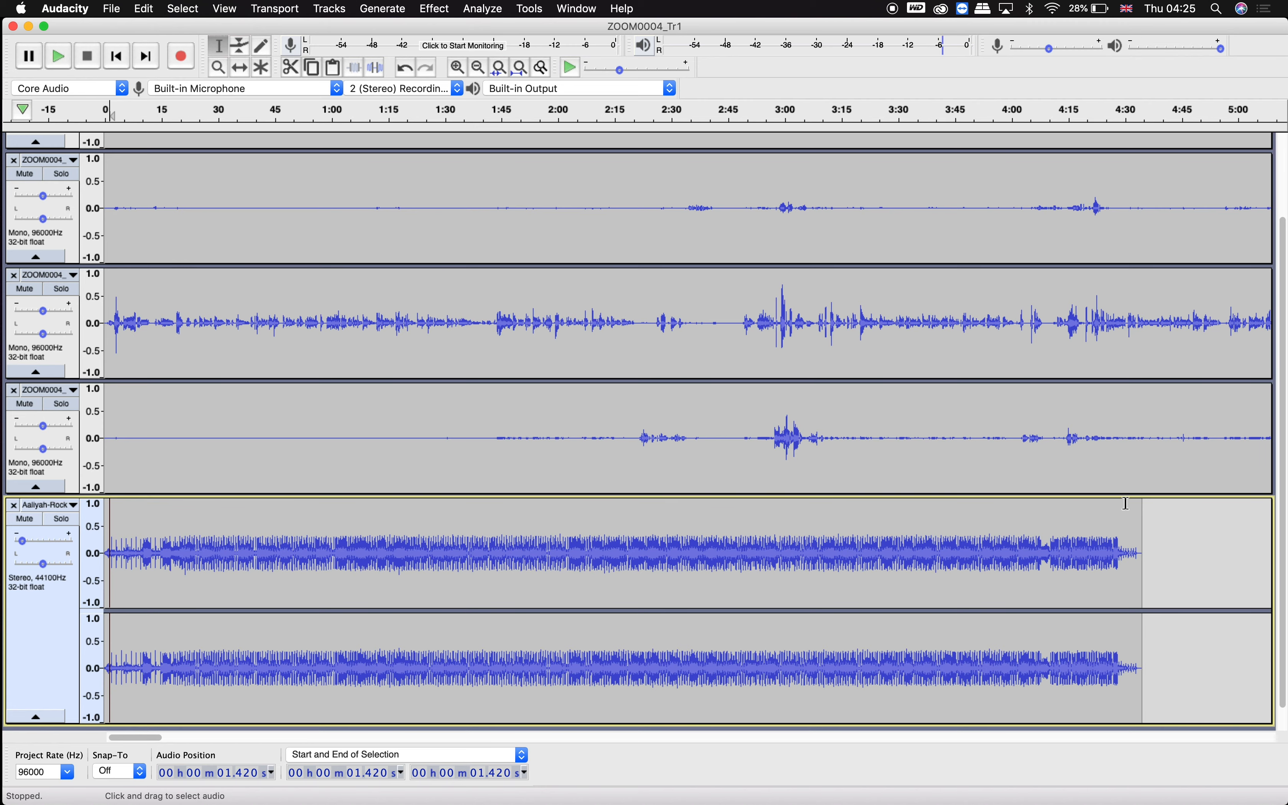
Import the Amerie instrumental MP3 from the PJ & Co instrumentals folder into the project as a new track.
{"action": "scroll", "coordinate": [1032, 559], "scroll_direction": "down", "scroll_amount": 5}
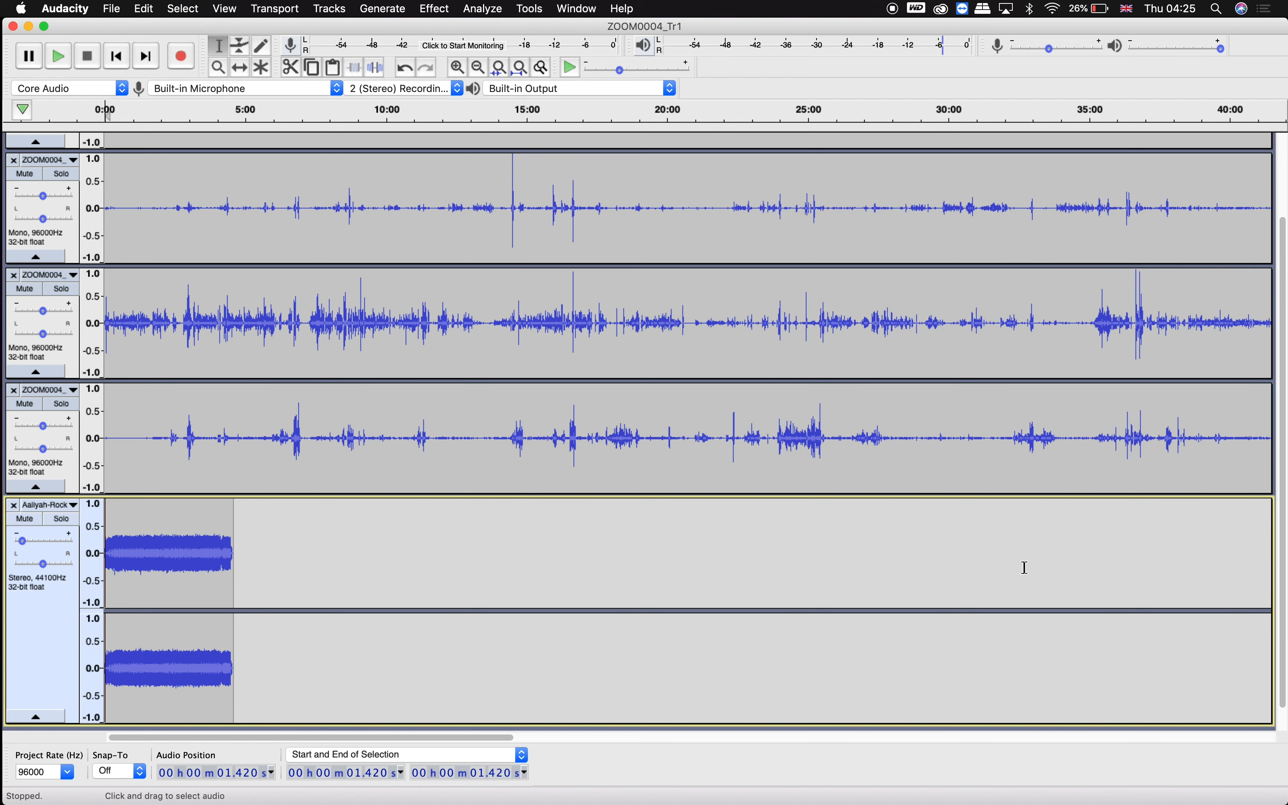
{"action": "scroll", "coordinate": [520, 316], "scroll_direction": "down", "scroll_amount": 2}
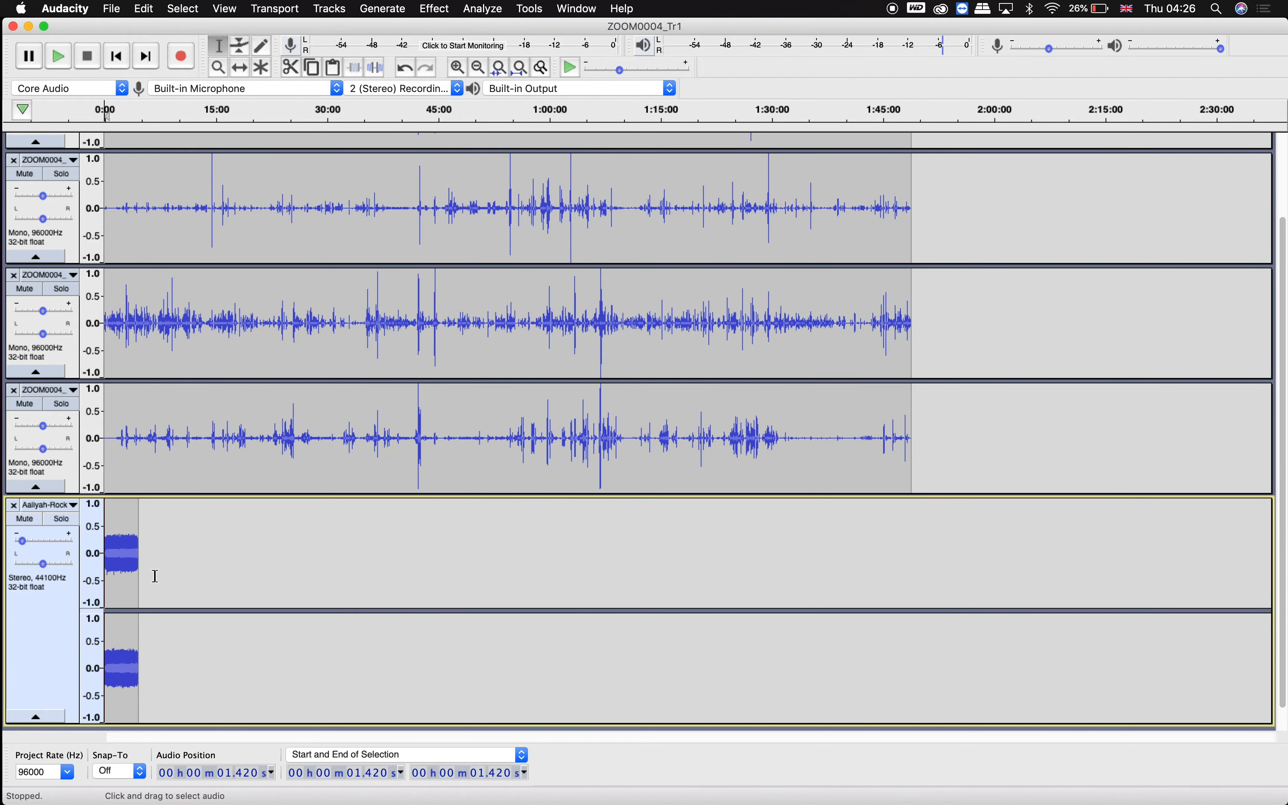
{"action": "key", "text": "ctrl+Up"}
{"action": "left_click", "coordinate": [398, 255]}
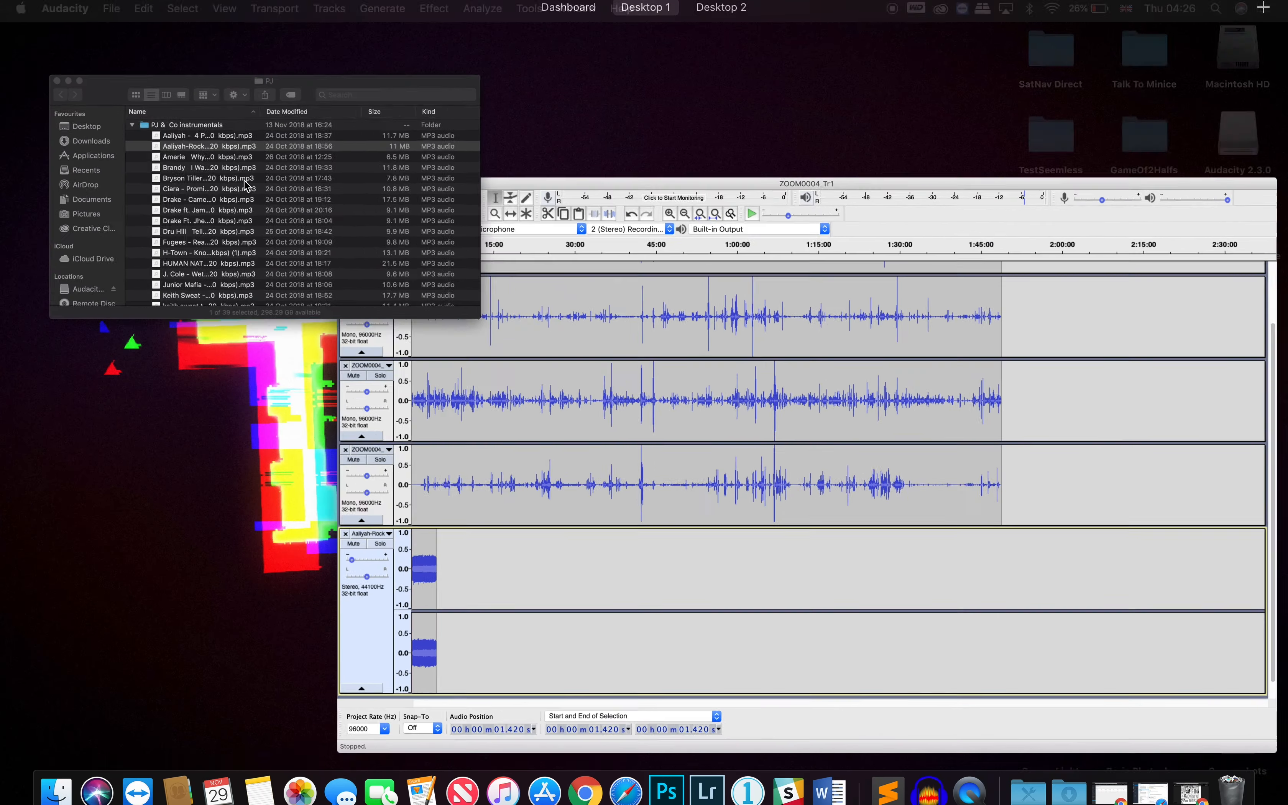
{"action": "left_click", "coordinate": [348, 250]}
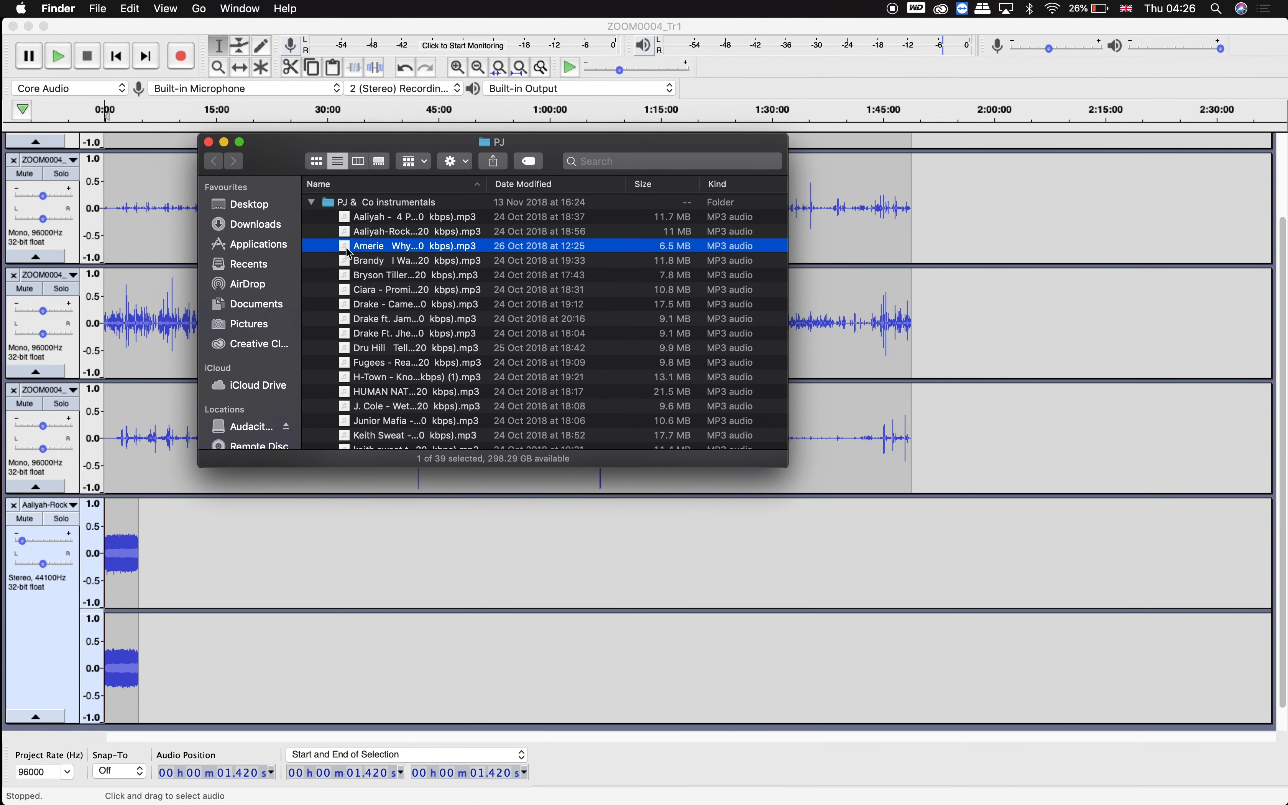
{"action": "left_click_drag", "start_coordinate": [350, 254], "coordinate": [177, 726]}
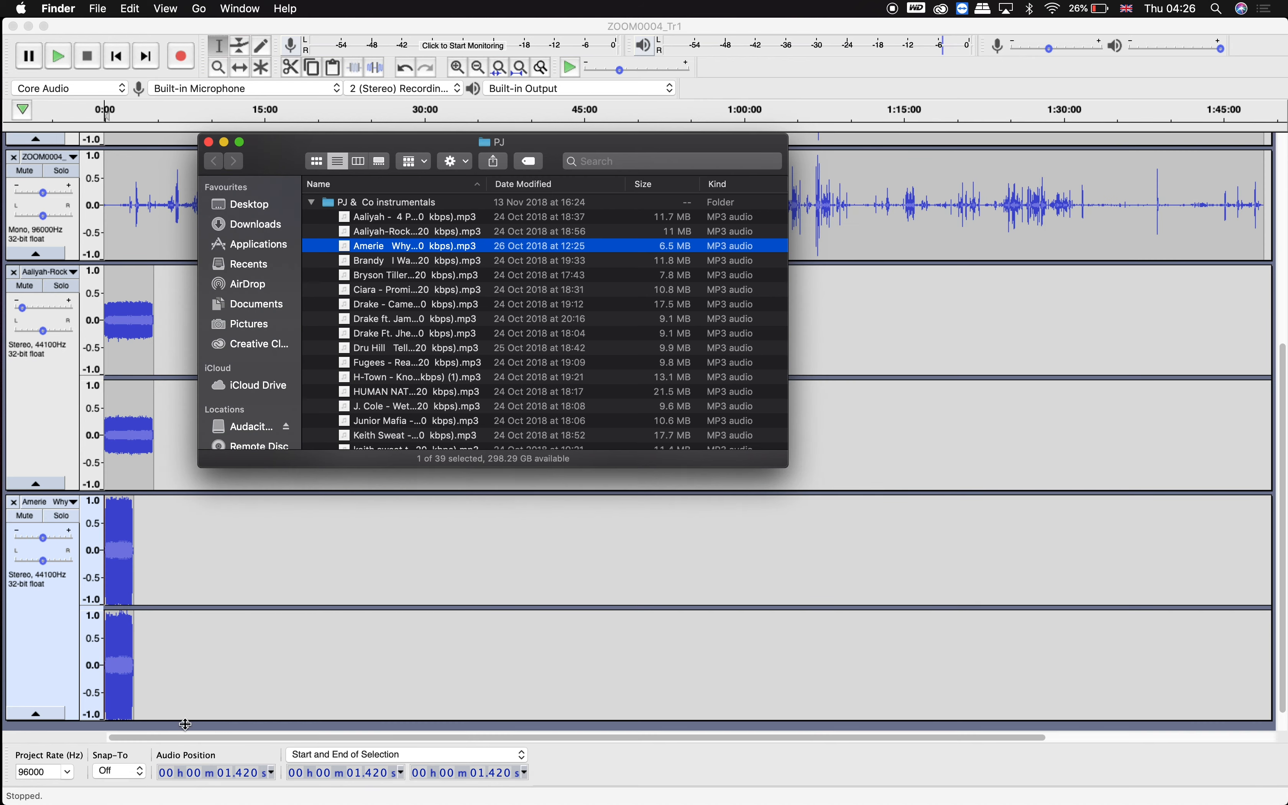
With the Time Shift tool, move the Amerie clip so it starts where the Aaliyah-Rock clip ends.
{"action": "left_click", "coordinate": [314, 647]}
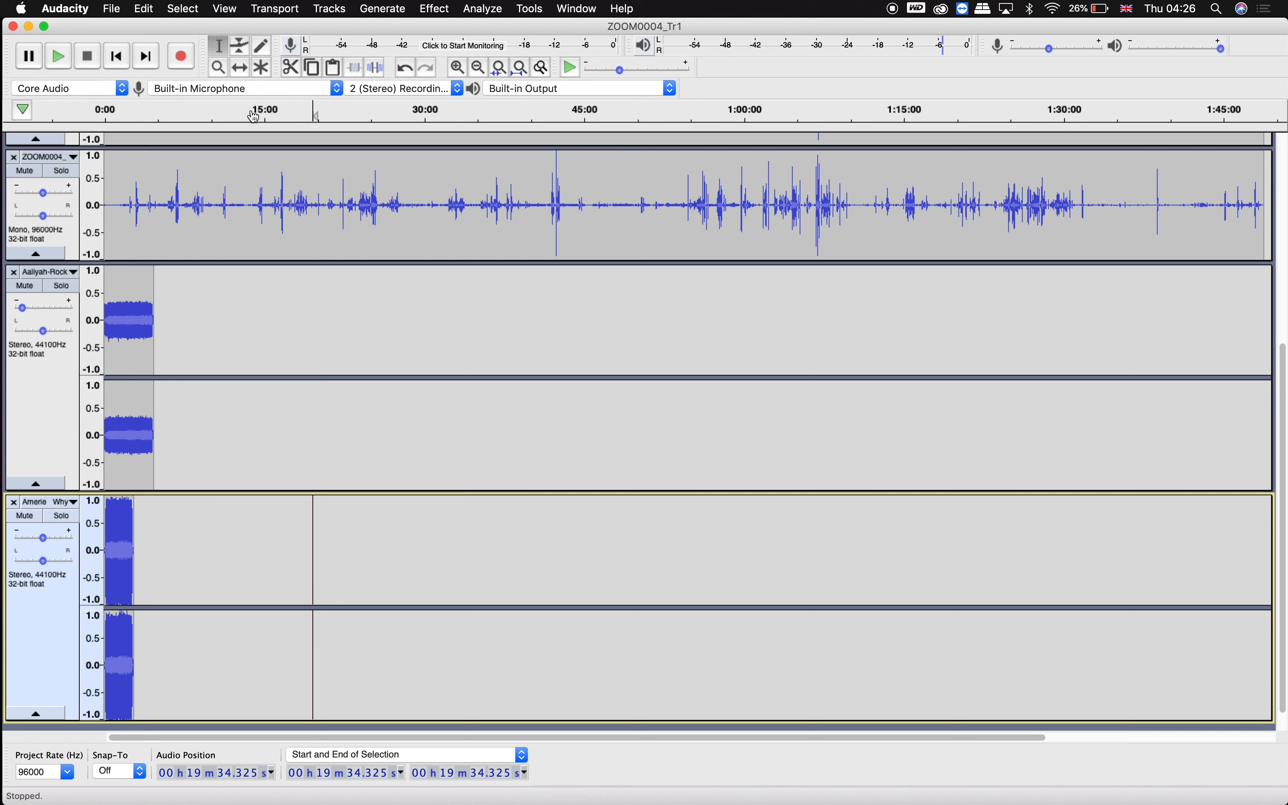
{"action": "left_click", "coordinate": [239, 70]}
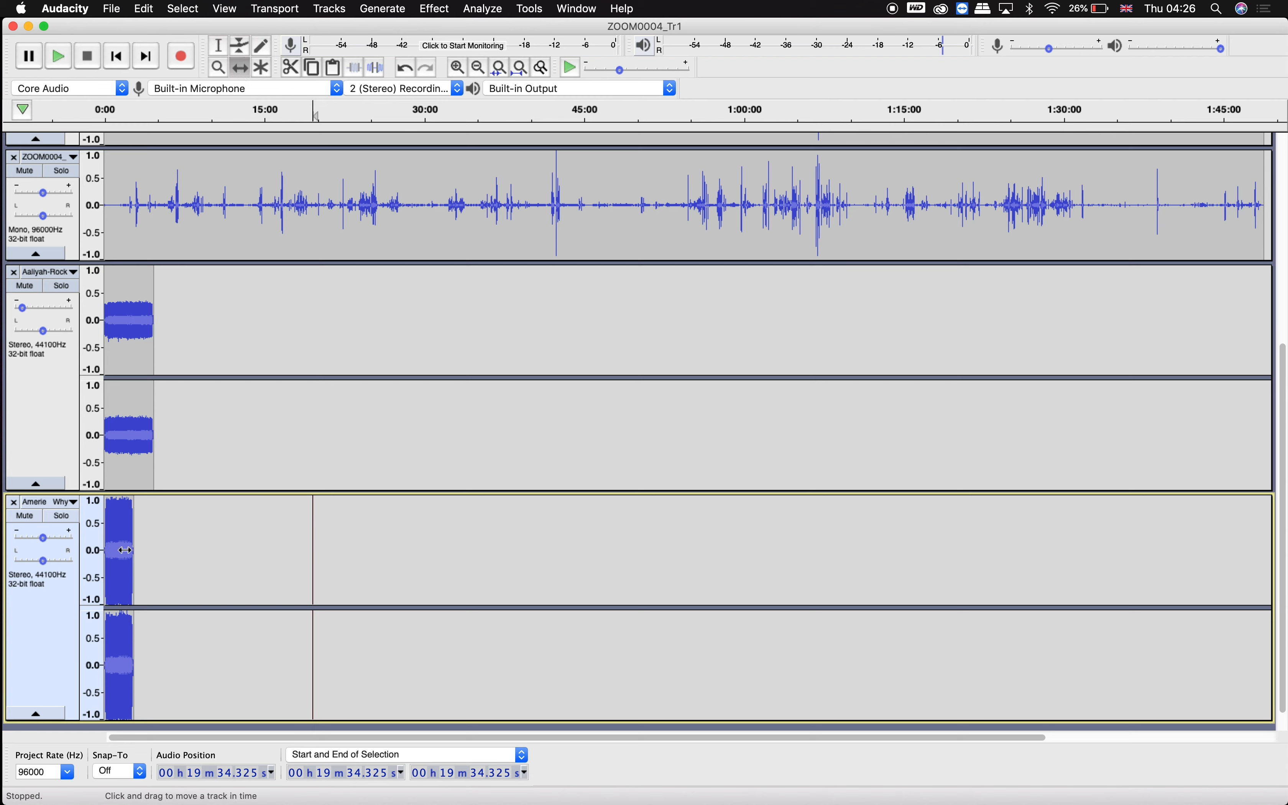
{"action": "left_click_drag", "start_coordinate": [140, 550], "coordinate": [174, 547]}
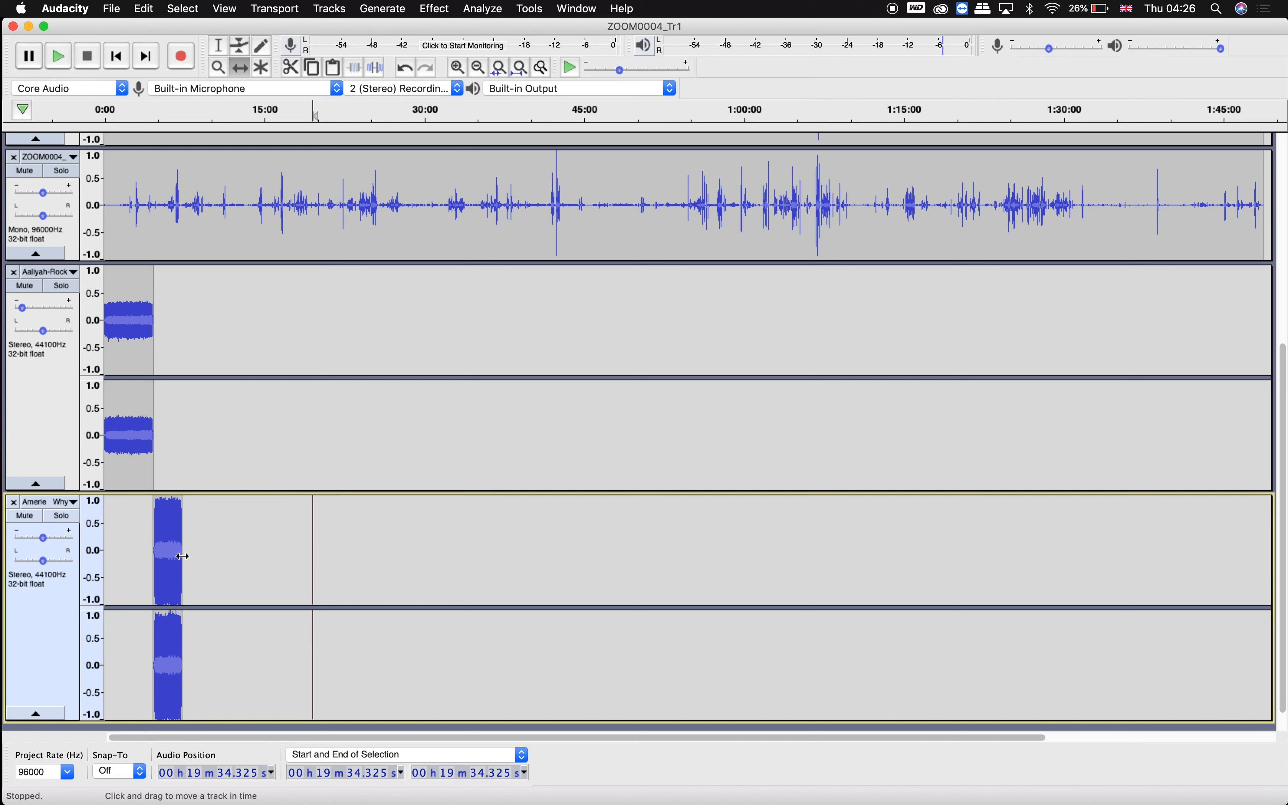
Nudge the Amerie clip slightly earlier so it lines up with the end of the Aaliyah-Rock clip.
{"action": "scroll", "coordinate": [170, 557], "scroll_direction": "up", "scroll_amount": 1}
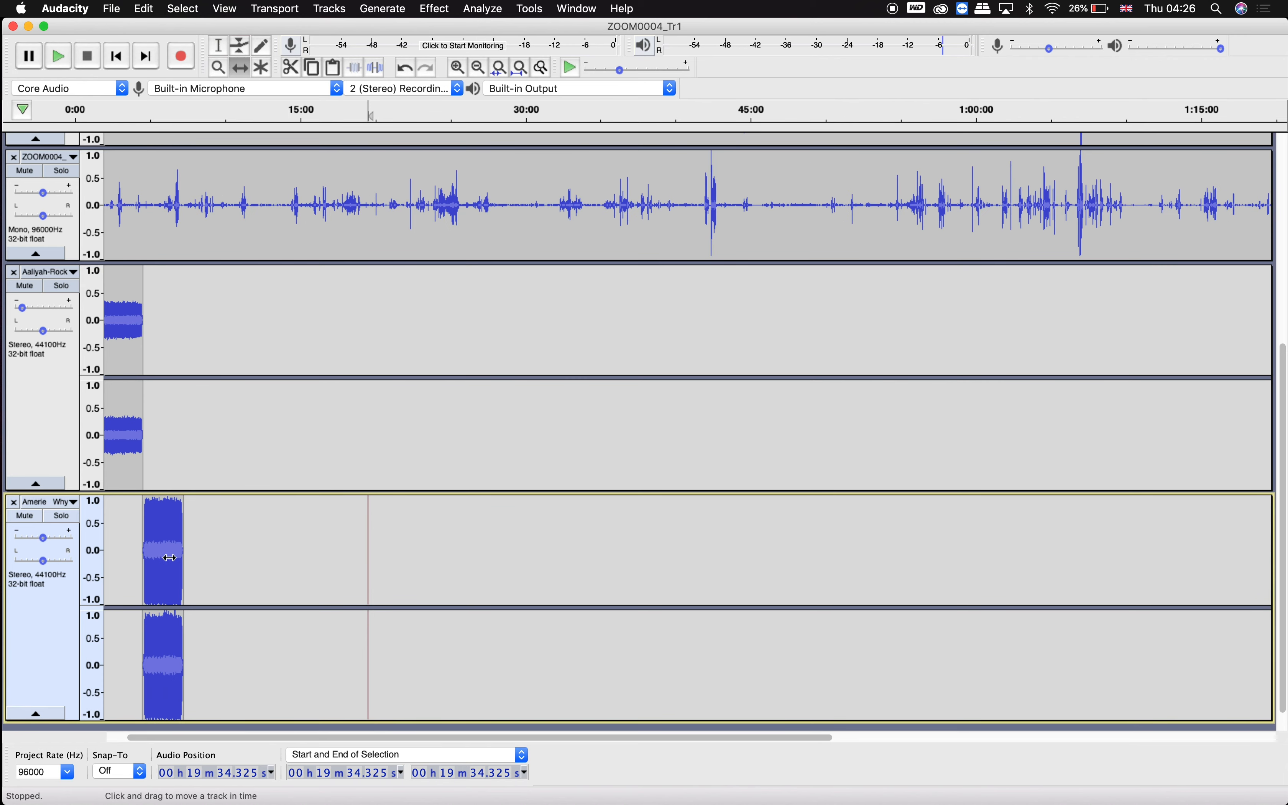
{"action": "scroll", "coordinate": [170, 558], "scroll_direction": "up", "scroll_amount": 2}
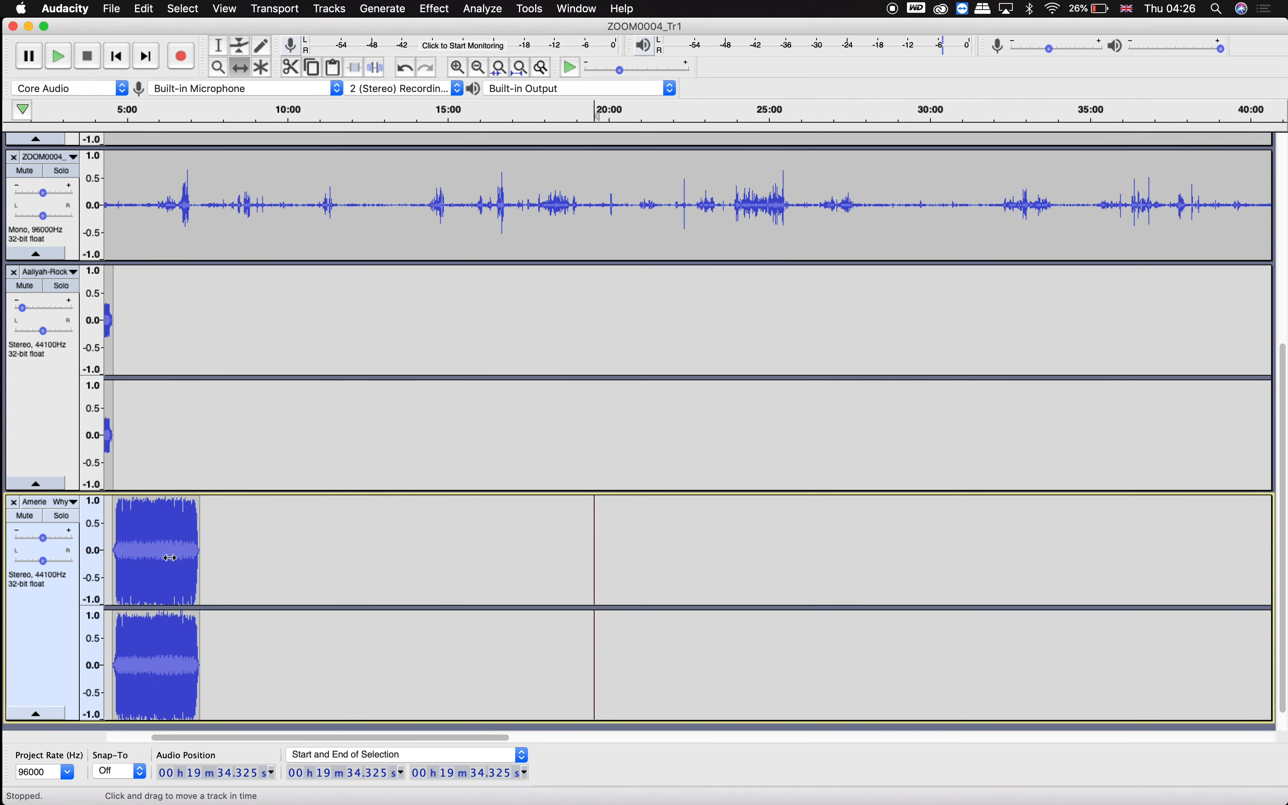
{"action": "left_click_drag", "start_coordinate": [274, 534], "coordinate": [271, 534]}
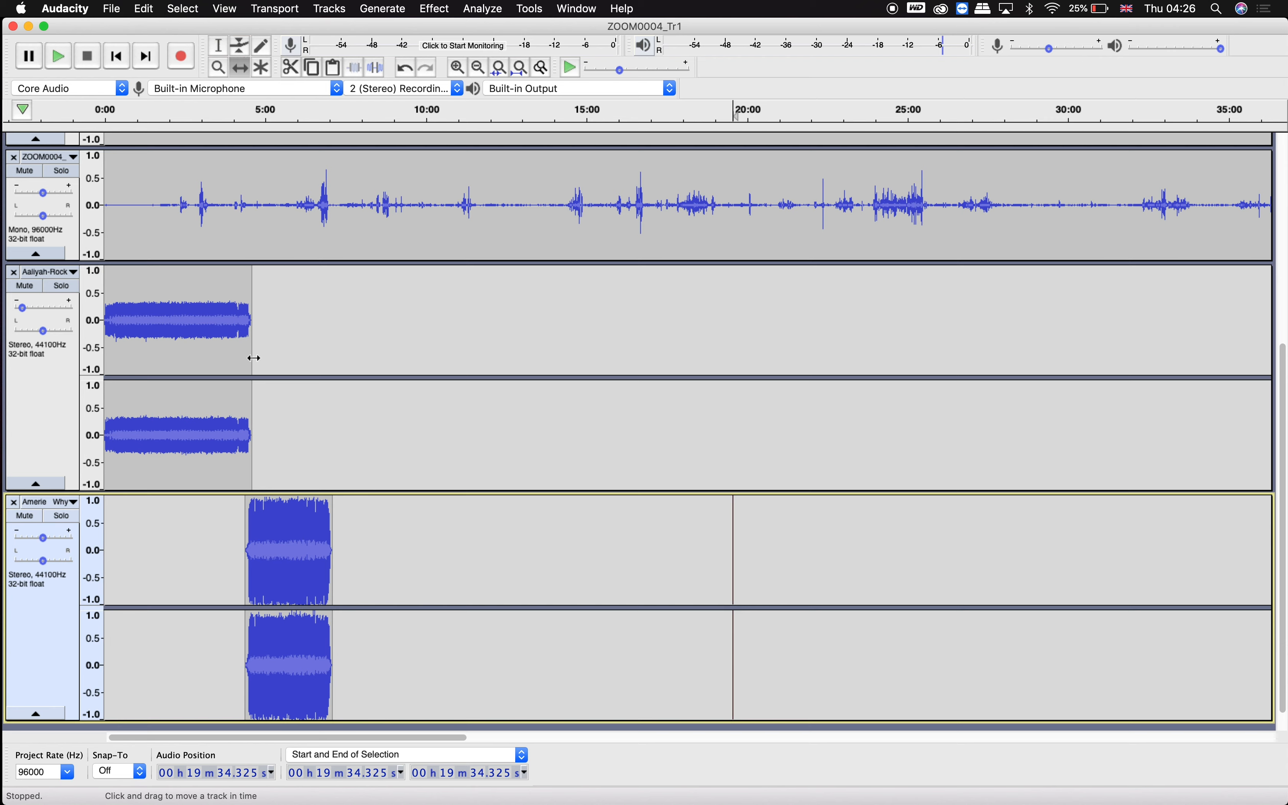
Select the final stretch of the Aaliyah-Rock clip, about 4:23 to 4:34, and apply Fade Out.
{"action": "left_click", "coordinate": [219, 46]}
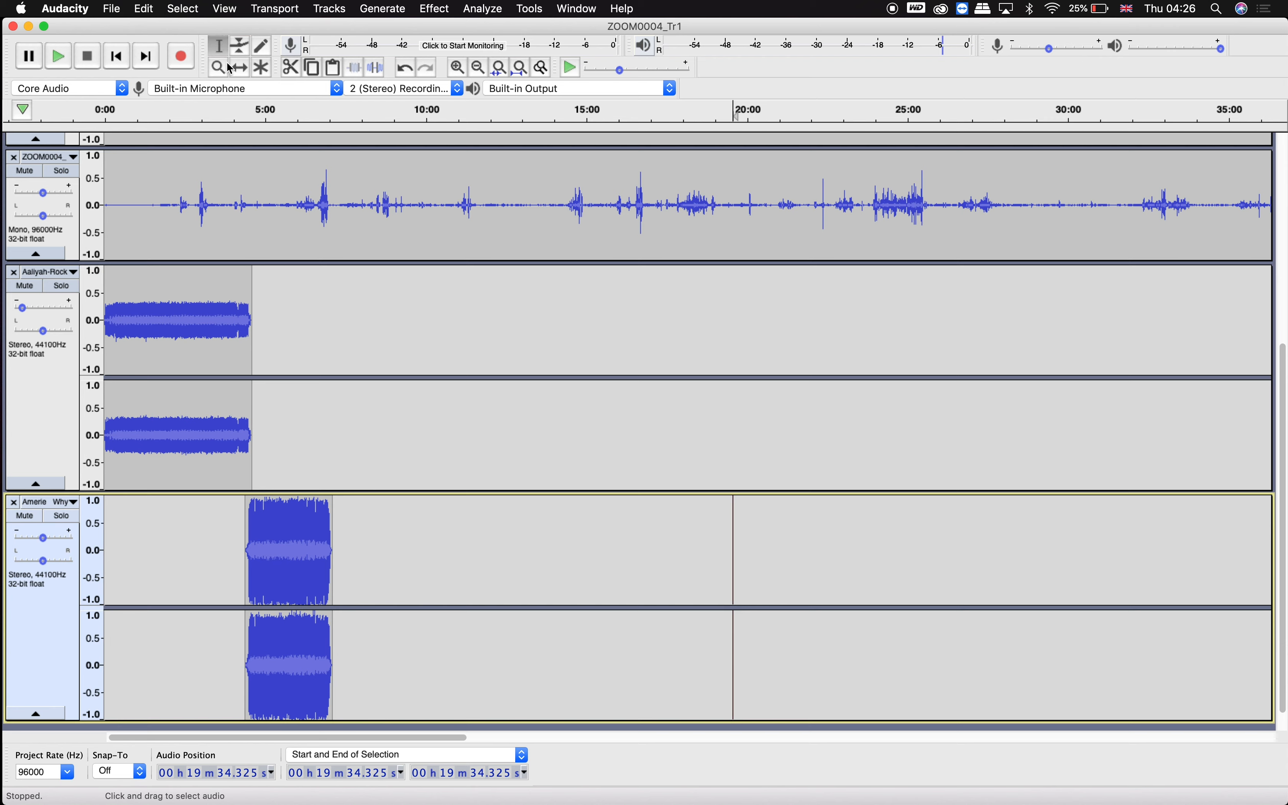
{"action": "mouse_move", "coordinate": [253, 311]}
{"action": "left_mouse_down"}
{"action": "mouse_move", "coordinate": [234, 309]}
{"action": "mouse_move", "coordinate": [245, 309]}
{"action": "left_mouse_up"}
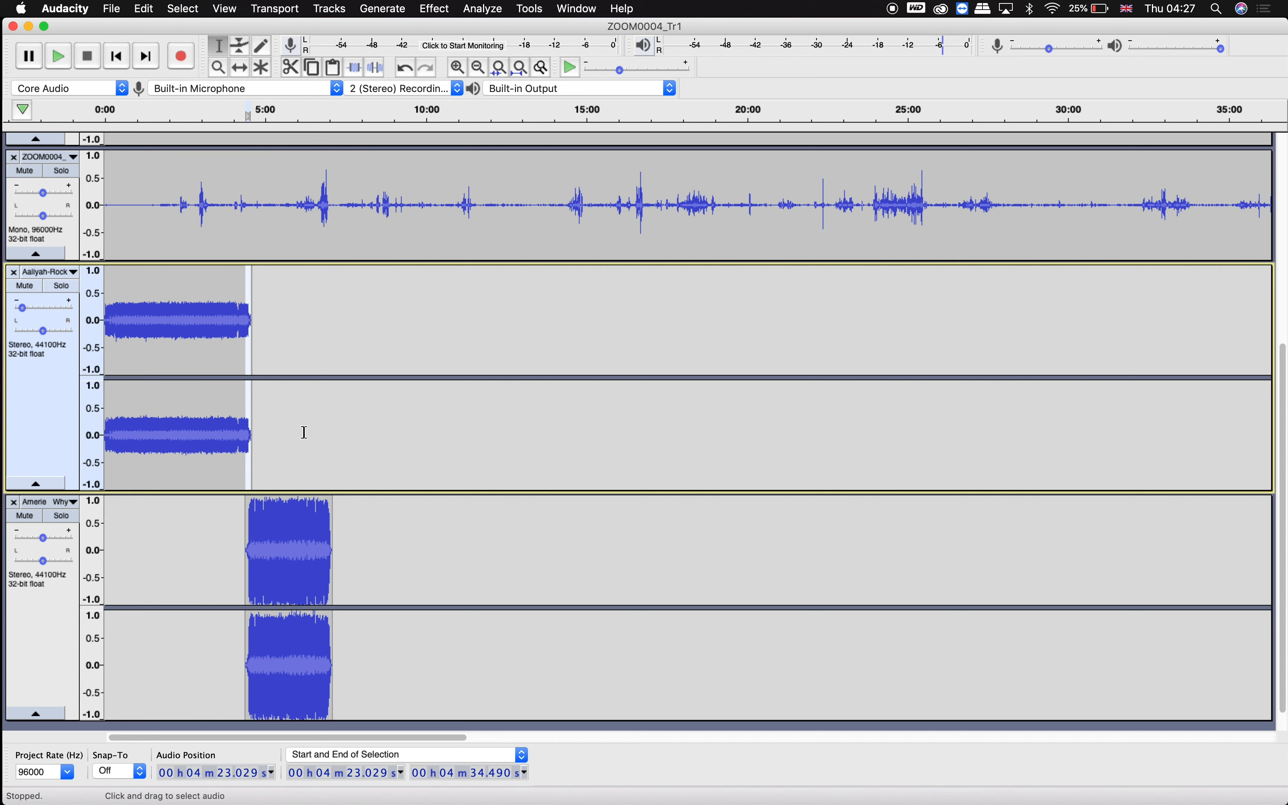
{"action": "left_click", "coordinate": [452, 7]}
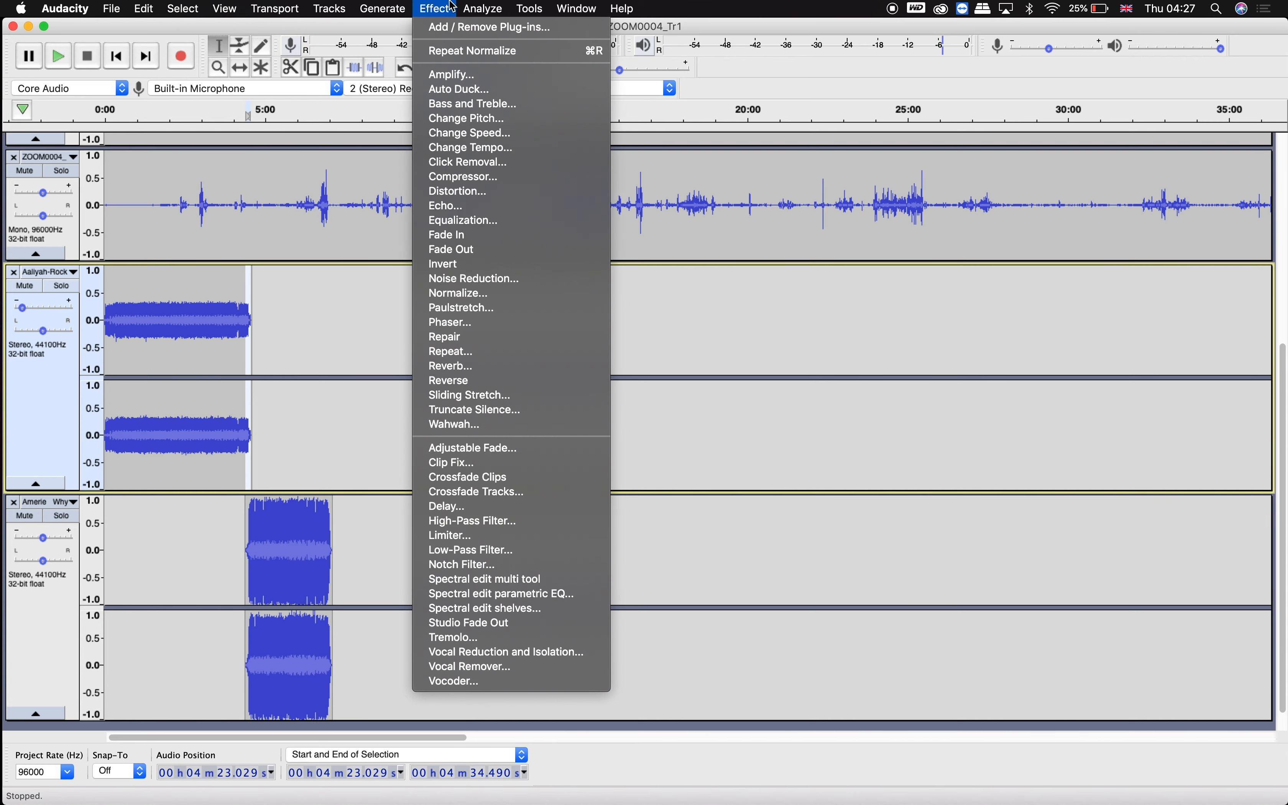
{"action": "left_click", "coordinate": [438, 257]}
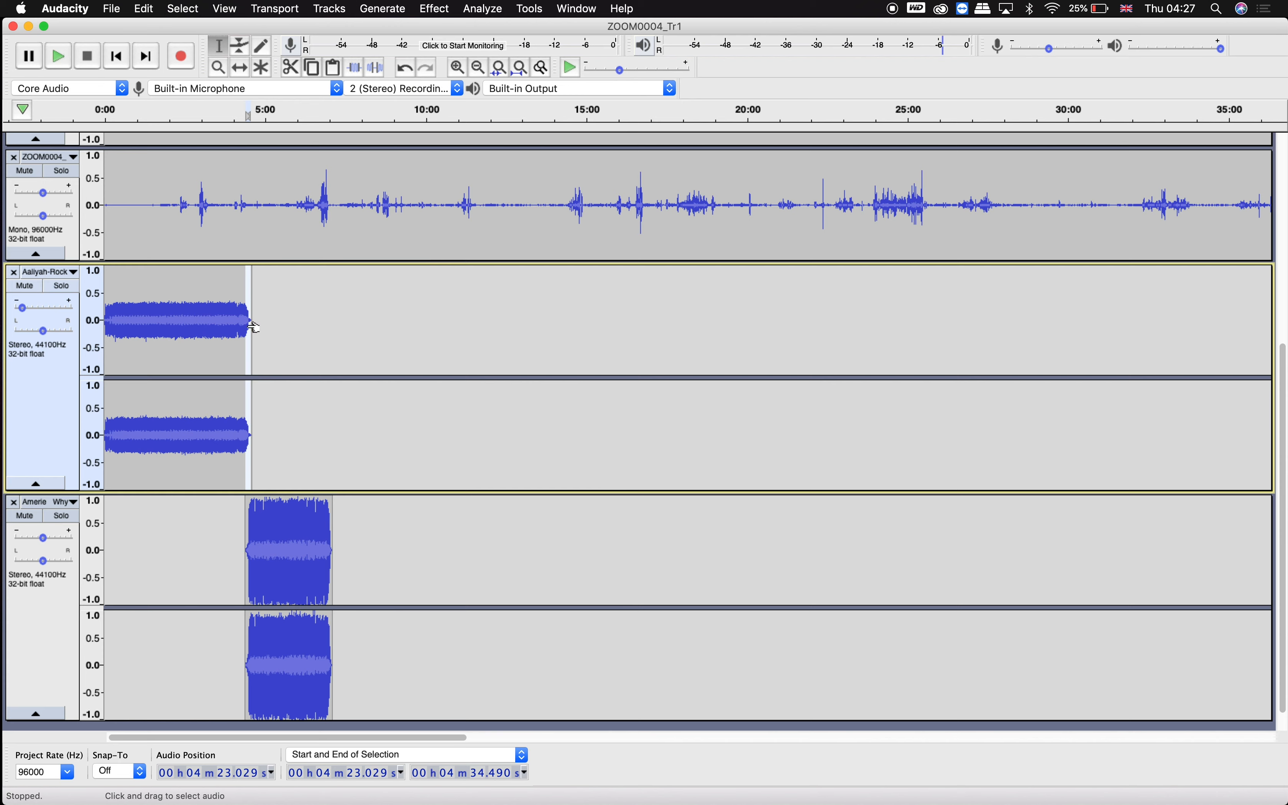
Apply Fade In to the same time range at the start of the Amerie clip.
{"action": "left_click", "coordinate": [247, 553]}
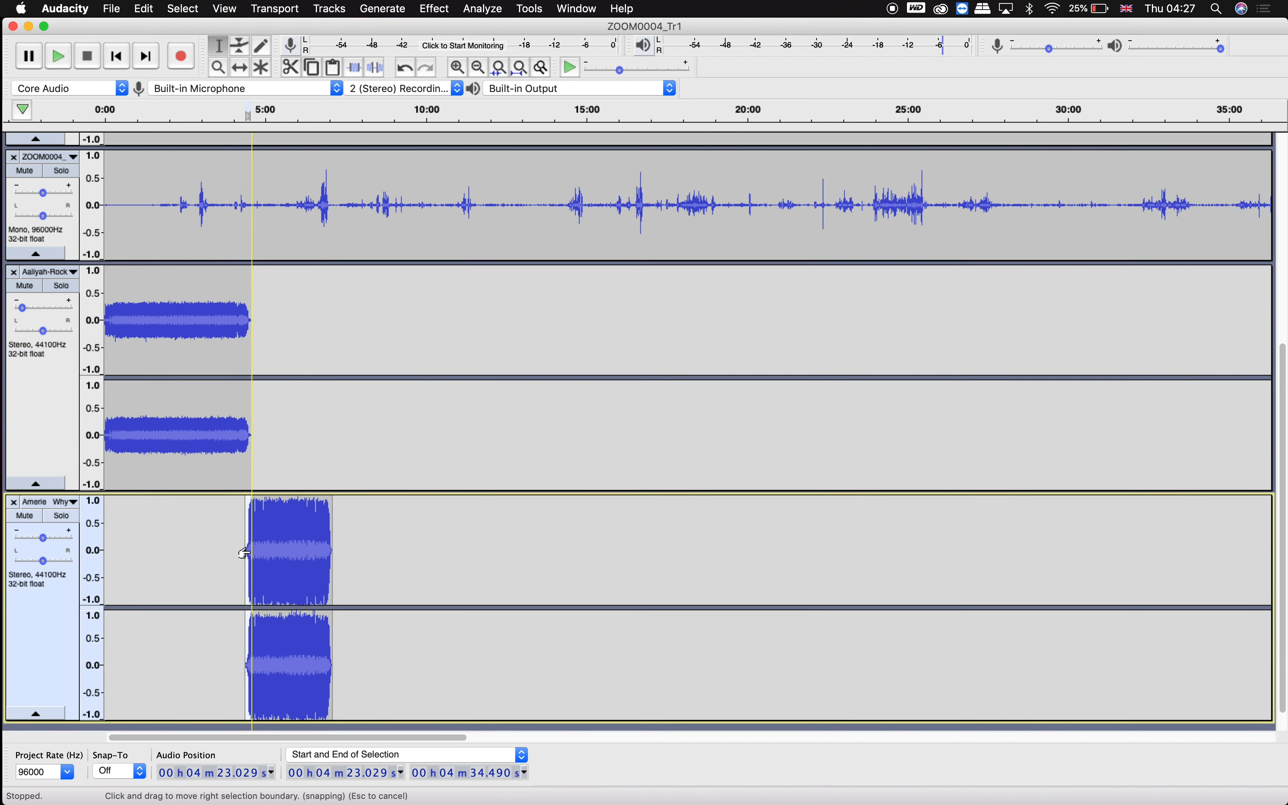
{"action": "left_click", "coordinate": [434, 8]}
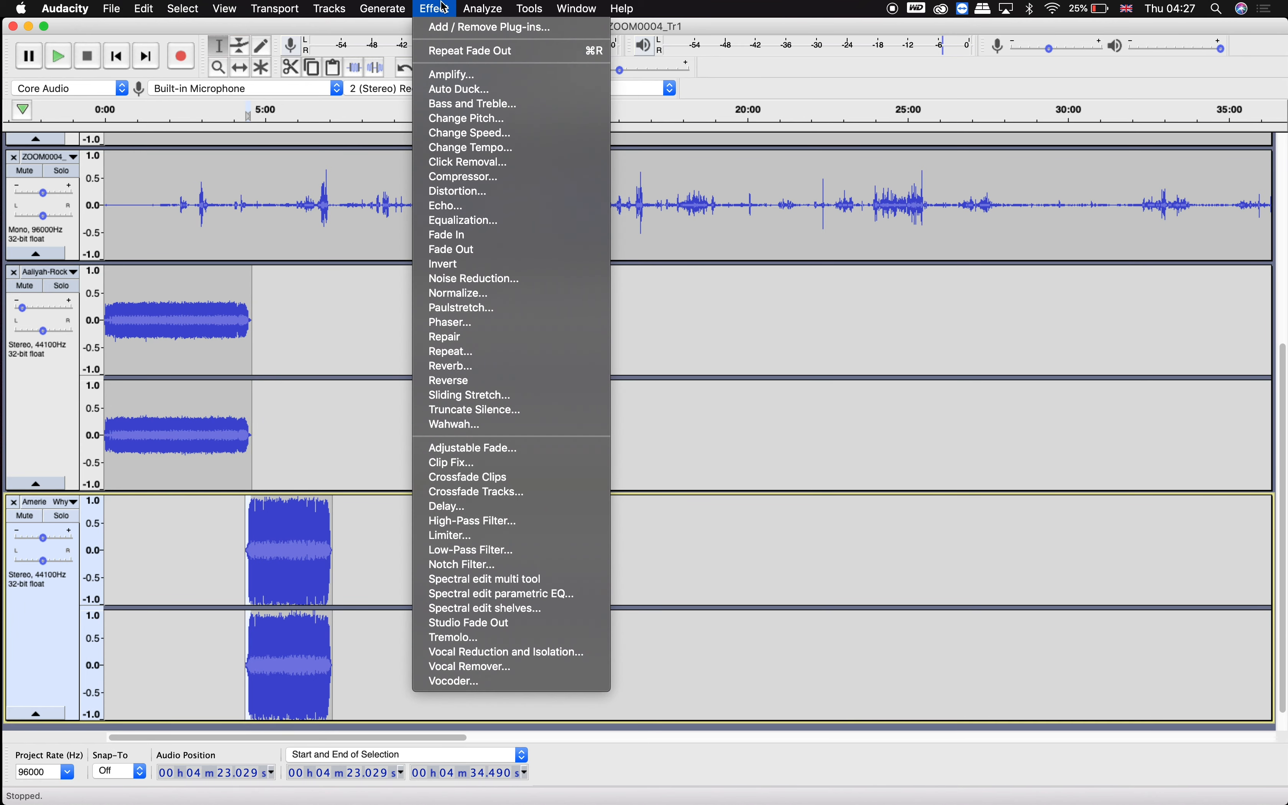
{"action": "left_click", "coordinate": [455, 241]}
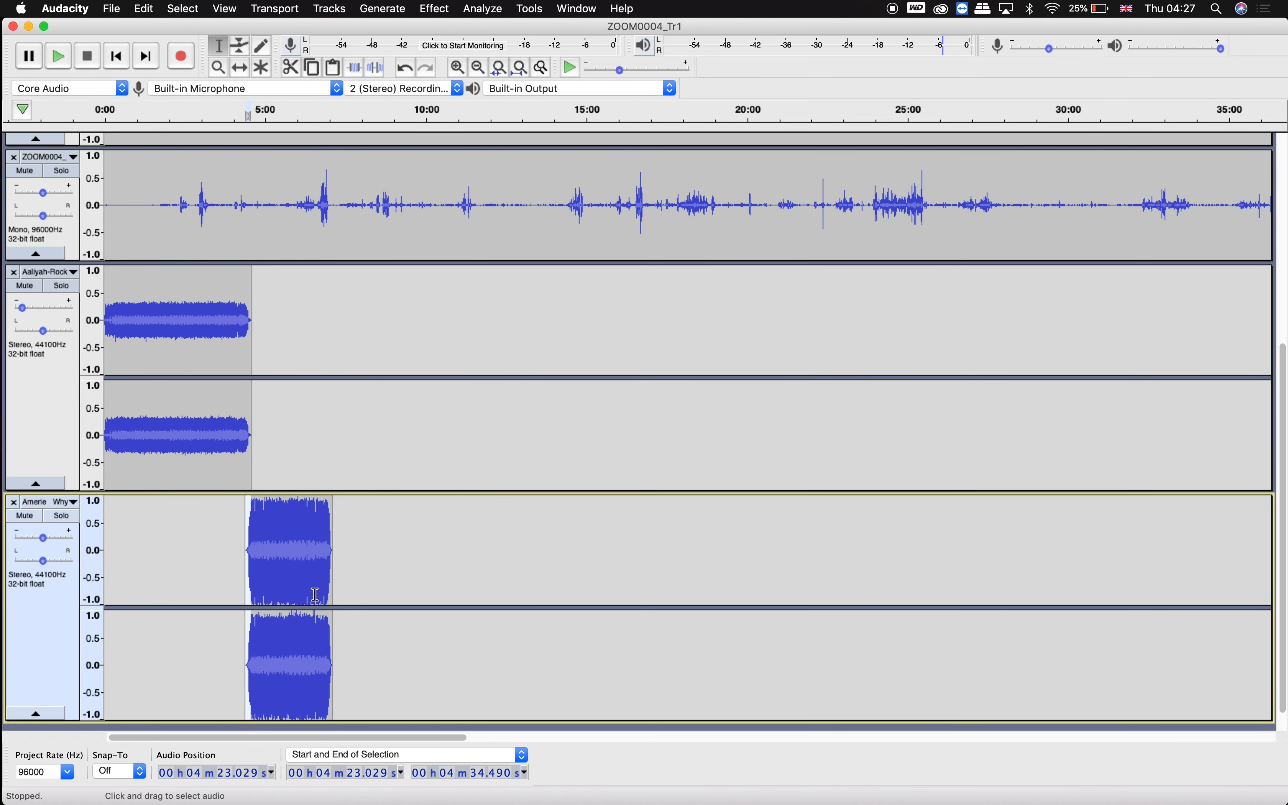
{"action": "left_click_drag", "start_coordinate": [328, 554], "coordinate": [333, 555]}
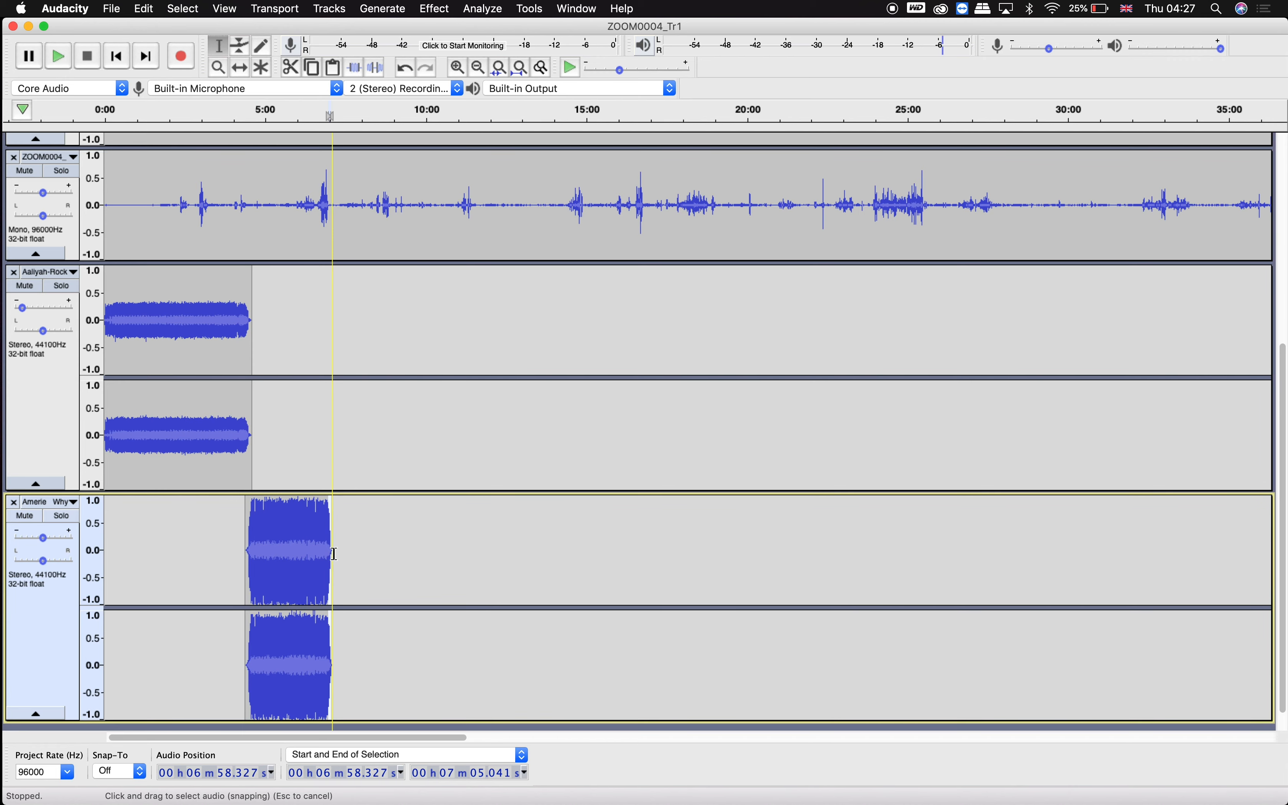
{"action": "scroll", "coordinate": [357, 602], "scroll_direction": "down", "scroll_amount": 1}
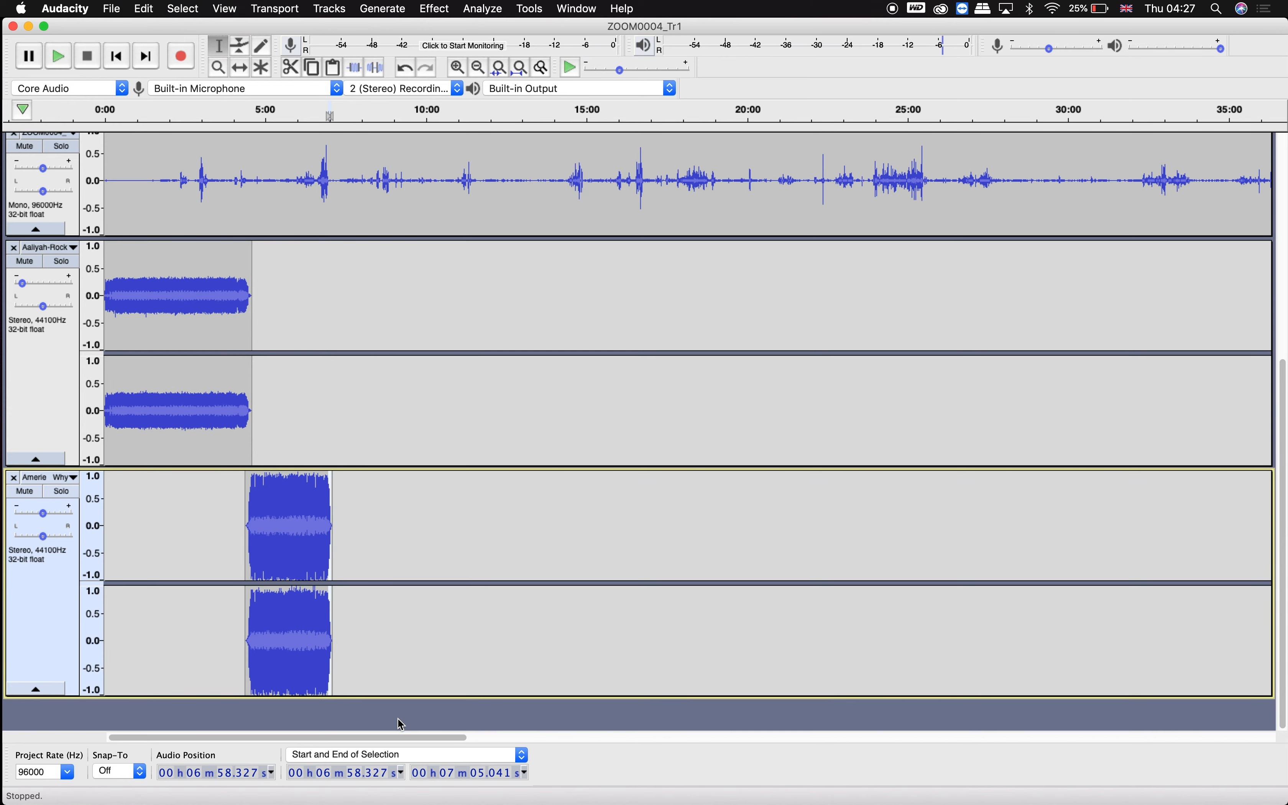
{"action": "scroll", "coordinate": [397, 719], "scroll_direction": "up", "scroll_amount": 10}
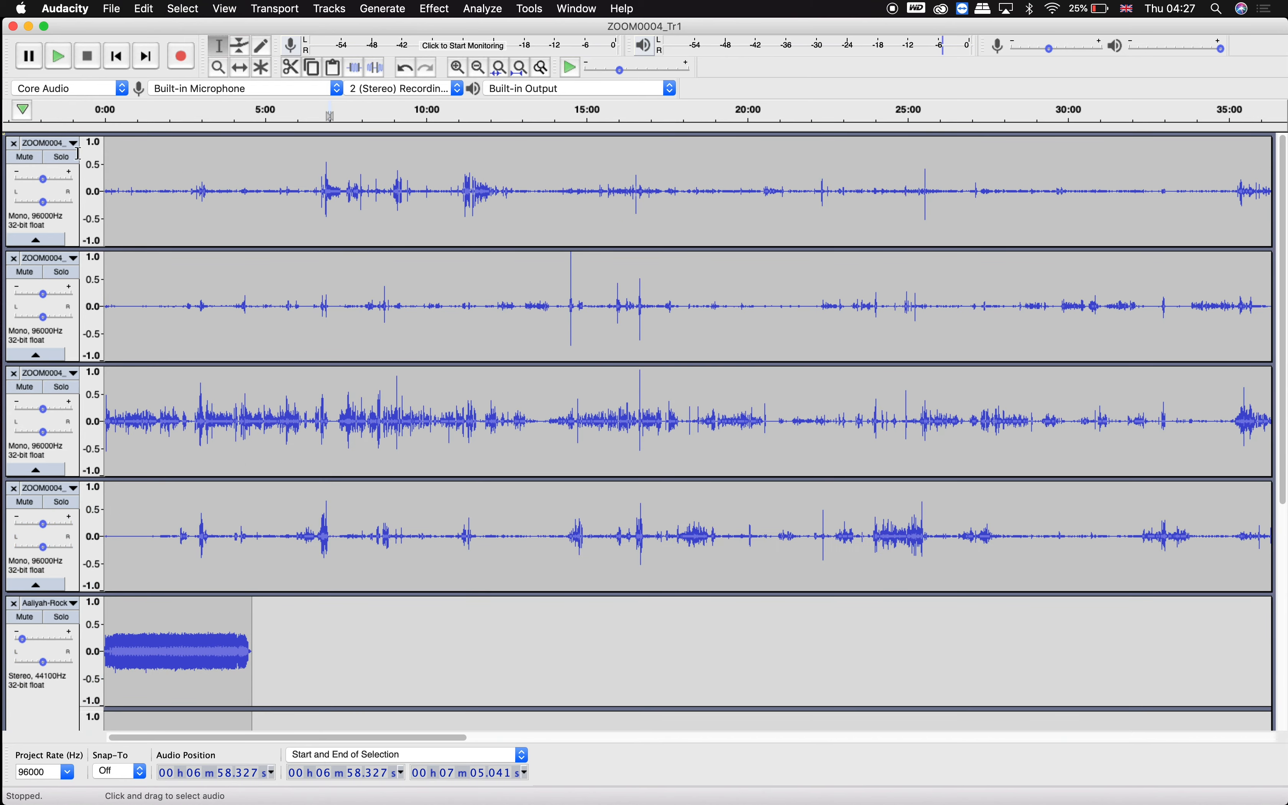
{"action": "left_click", "coordinate": [126, 8]}
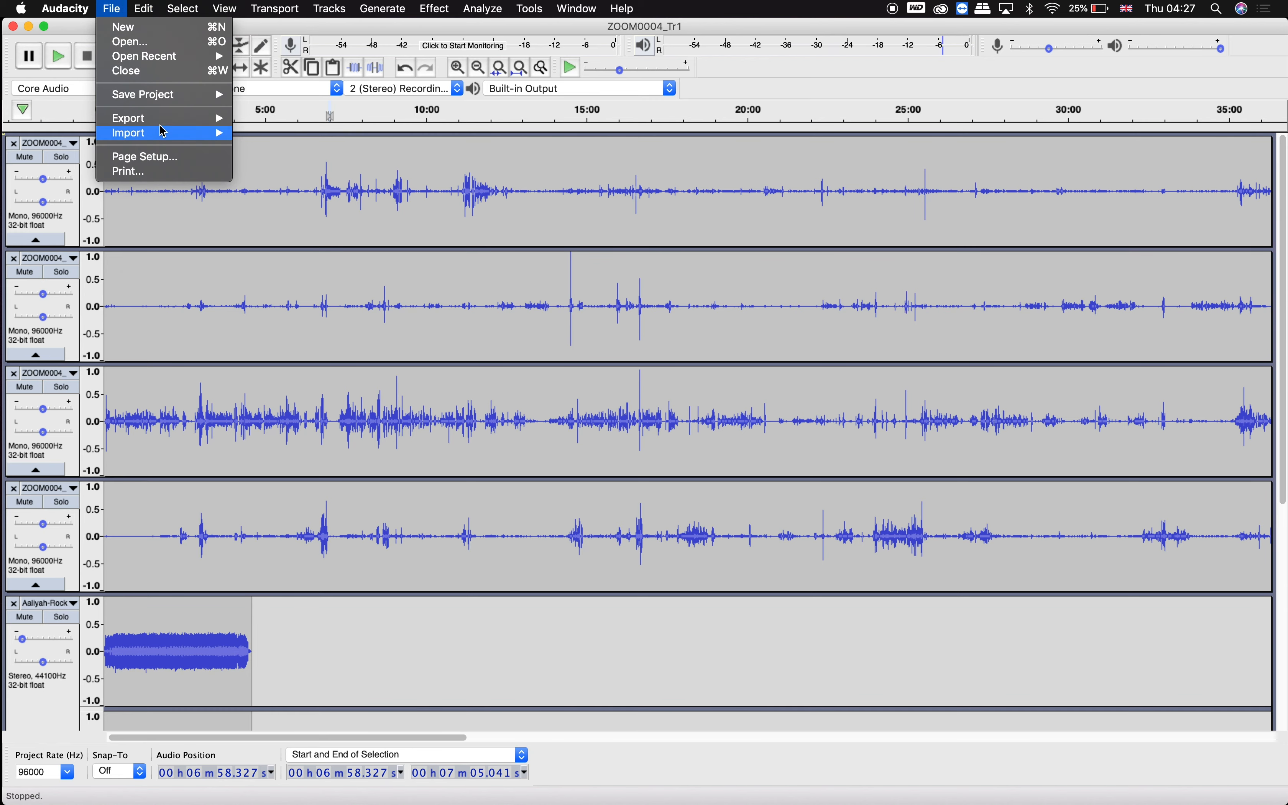
{"action": "mouse_move", "coordinate": [169, 124]}
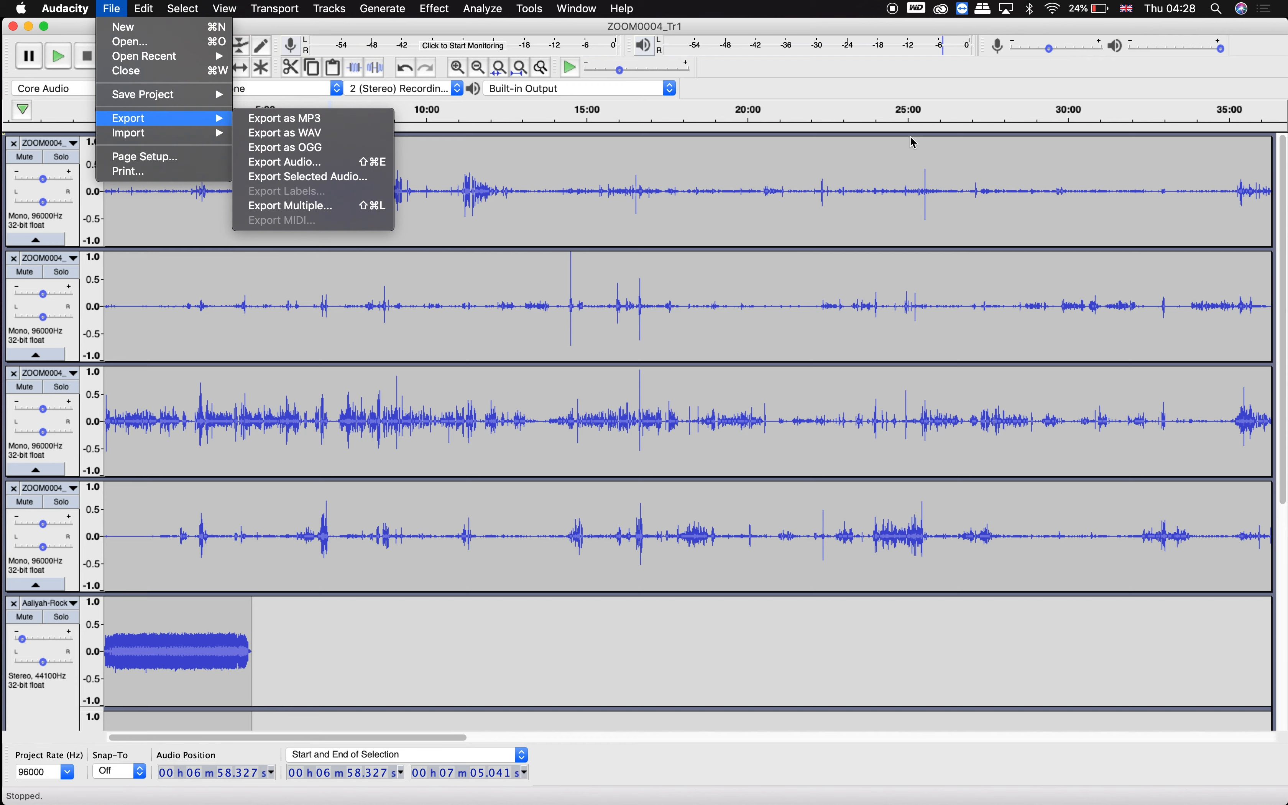
{"action": "left_click", "coordinate": [719, 127]}
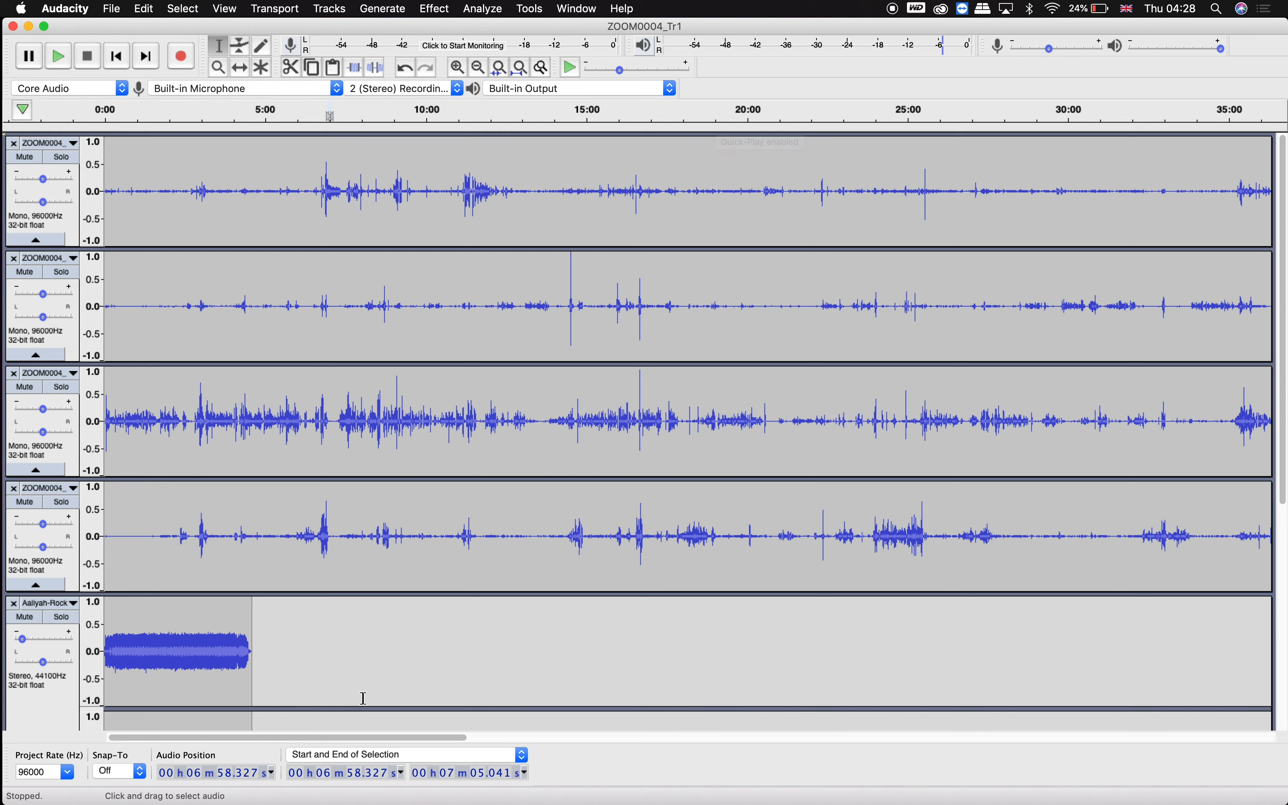
{"action": "left_click_drag", "start_coordinate": [451, 616], "coordinate": [385, 309]}
{"action": "left_click", "coordinate": [298, 232]}
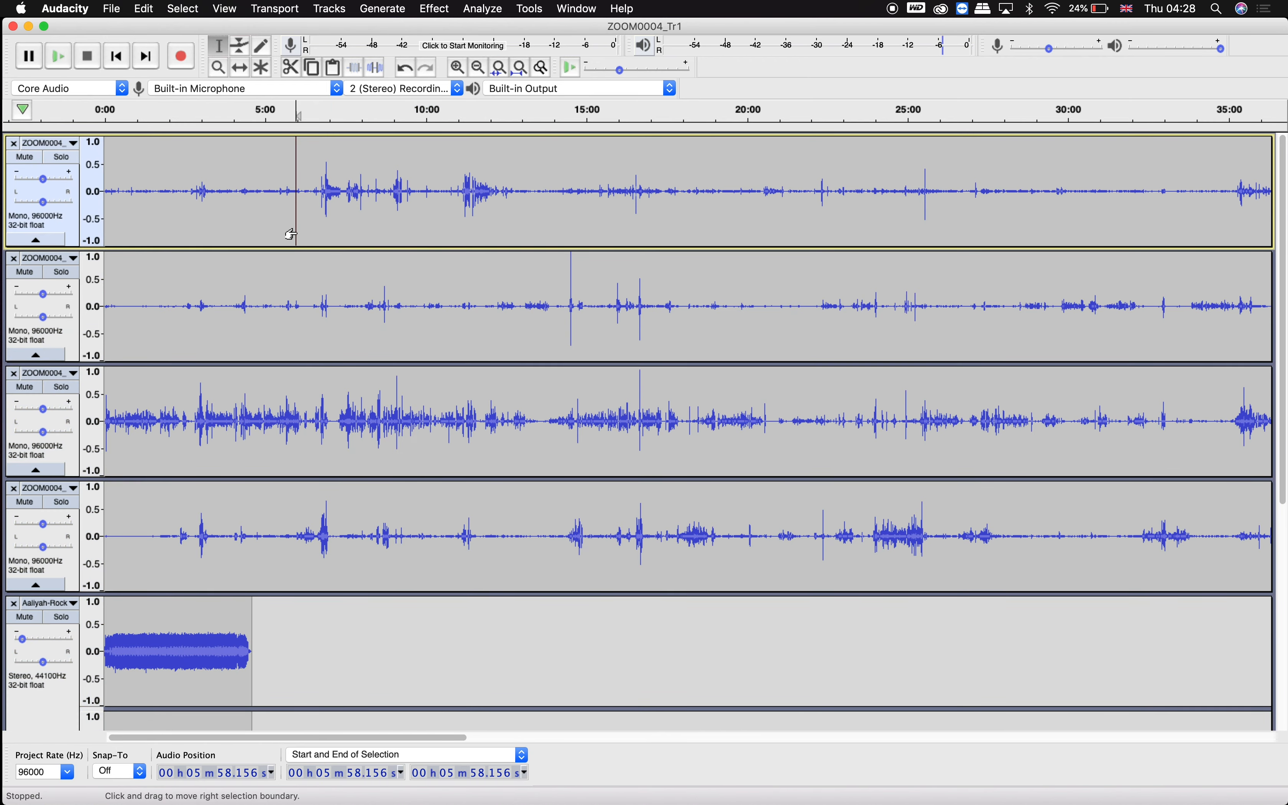
{"action": "key", "text": "super+a"}
{"action": "left_click", "coordinate": [479, 6]}
{"action": "mouse_move", "coordinate": [434, 7]}
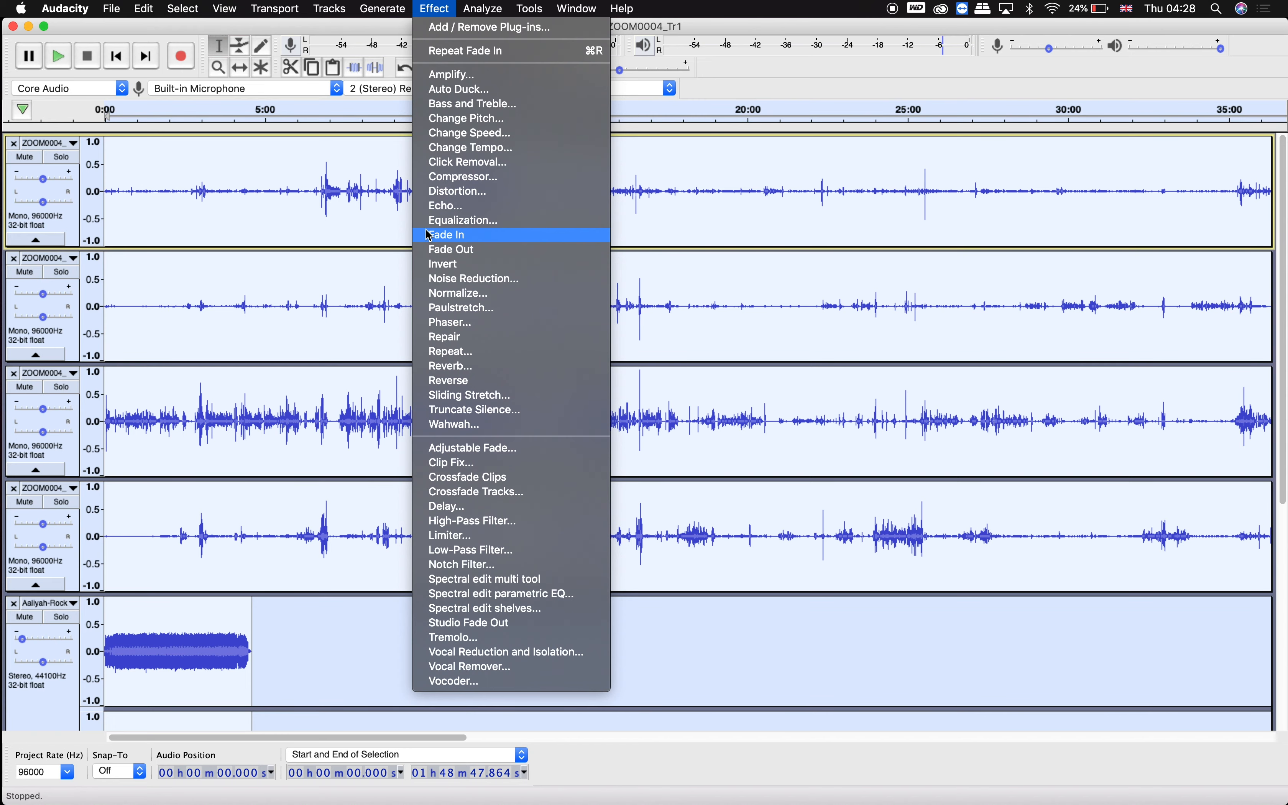
{"action": "left_click", "coordinate": [296, 559]}
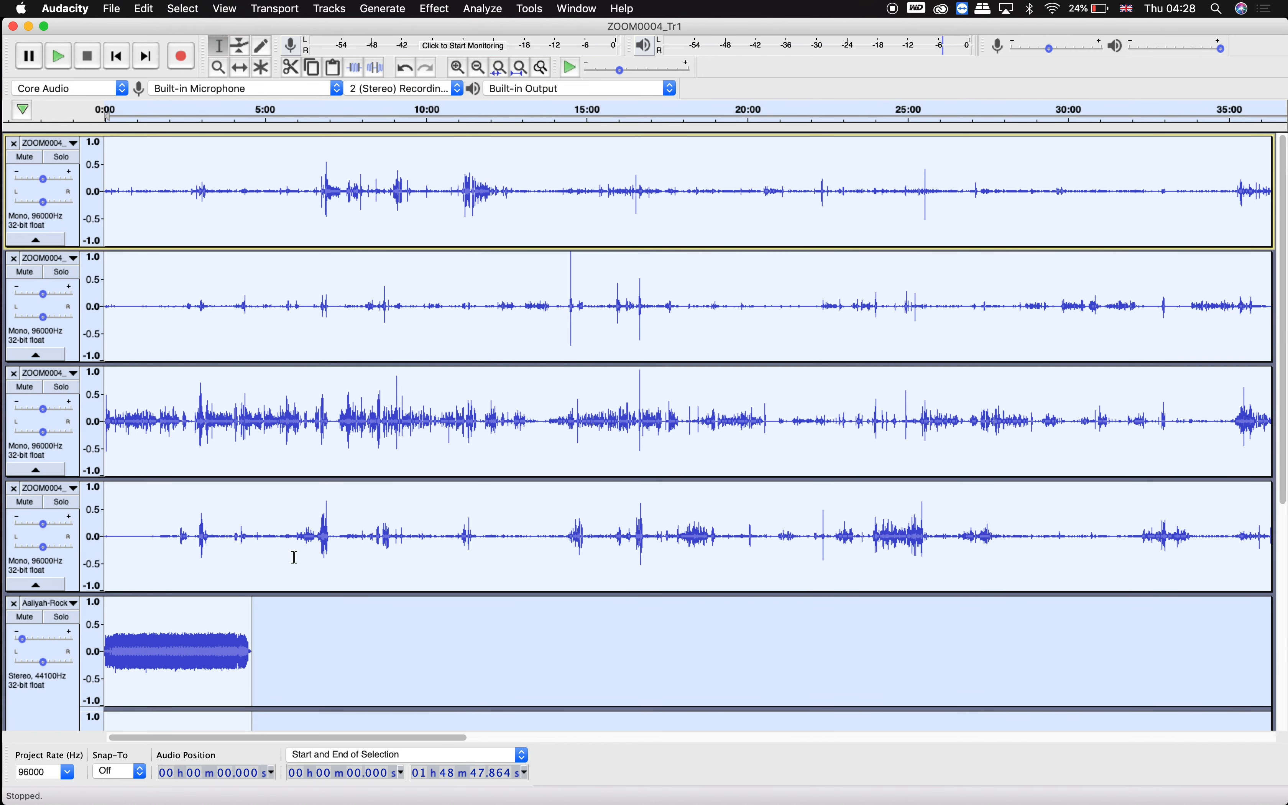
{"action": "left_click", "coordinate": [295, 557]}
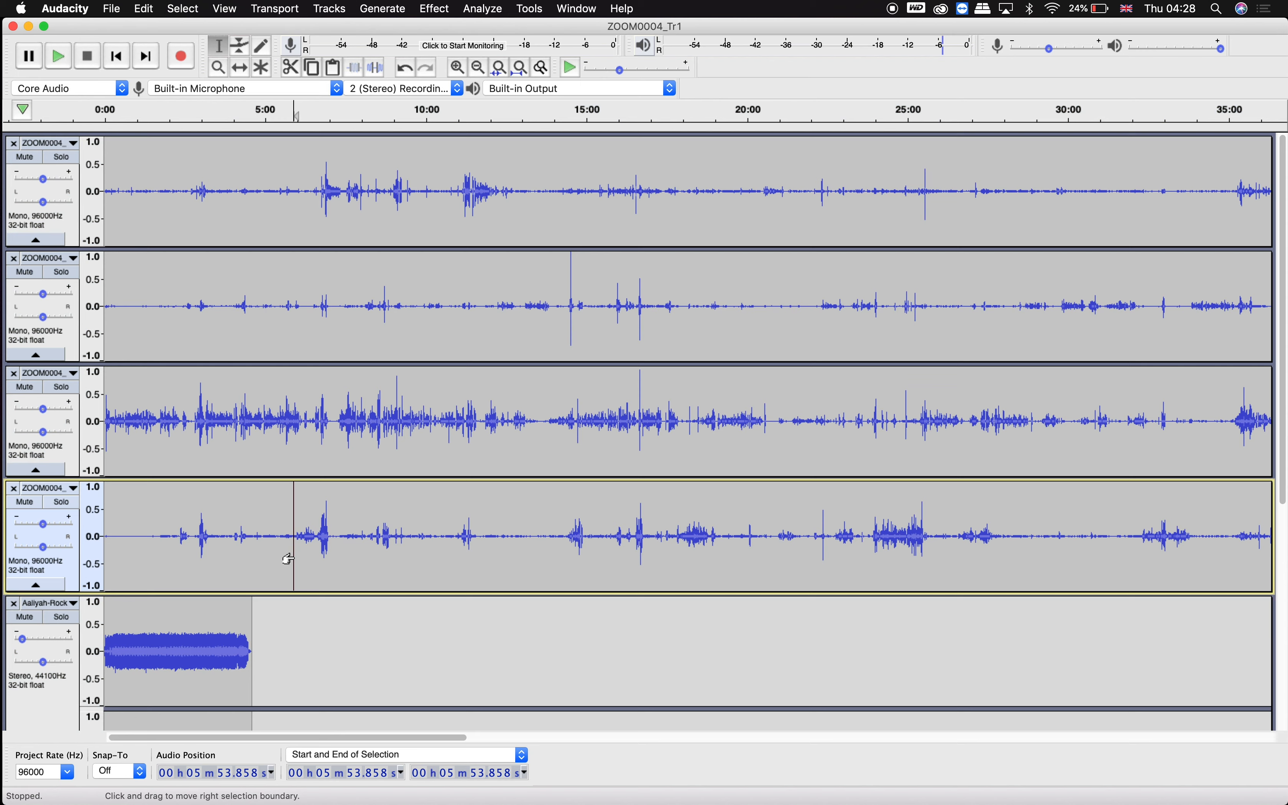
{"action": "left_click", "coordinate": [69, 7]}
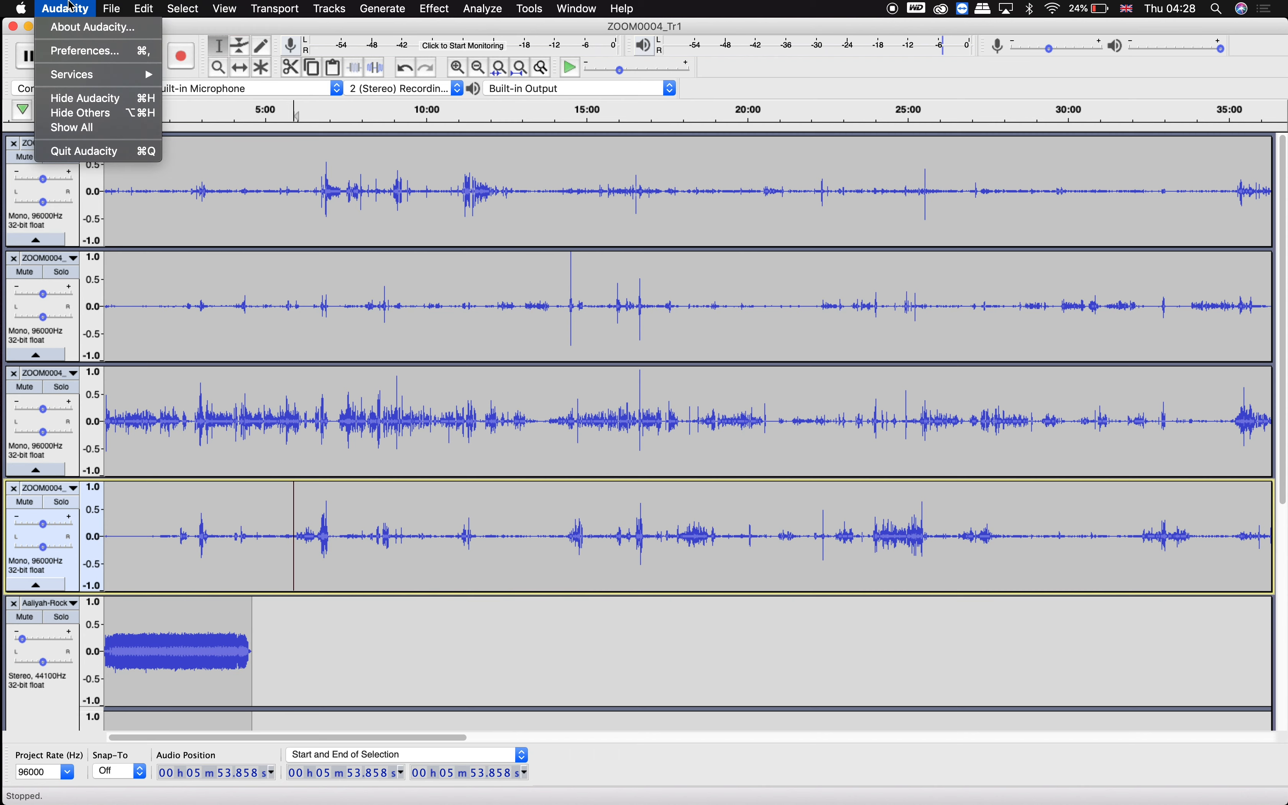
{"action": "left_click", "coordinate": [69, 7]}
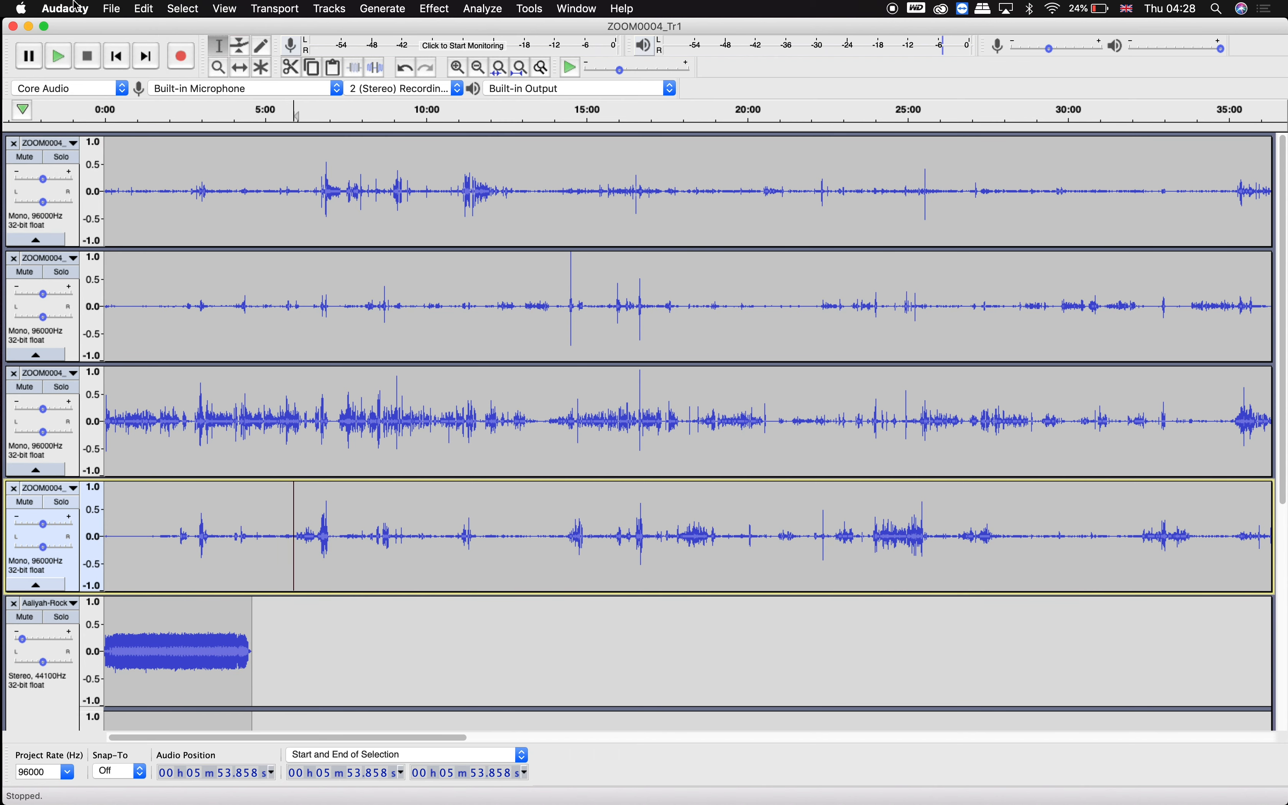